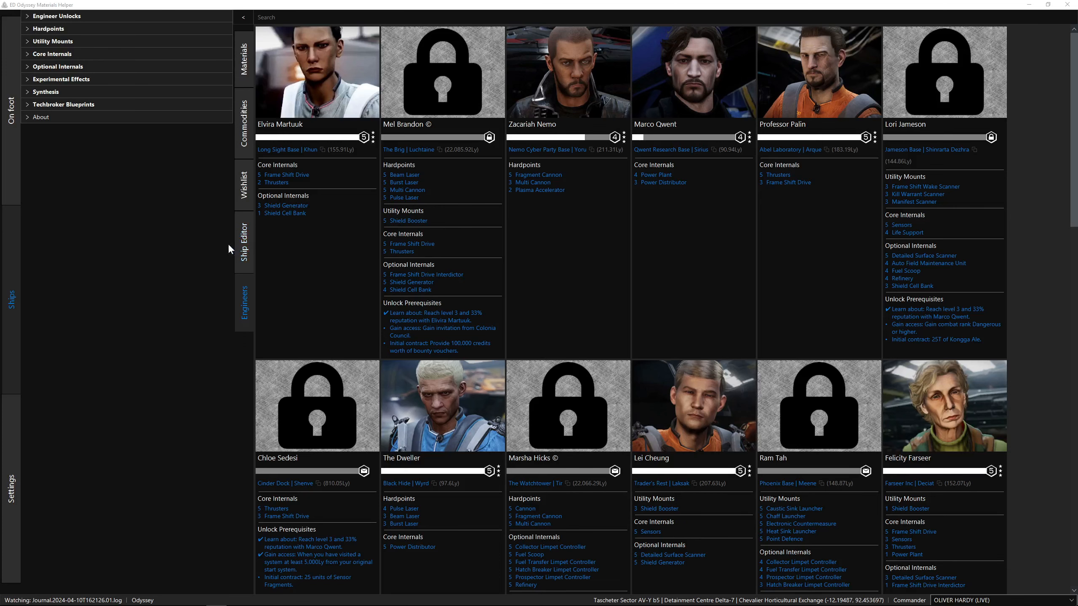
# Open the Ship Editor and inspect the current Asp Explorer's weapon hardpoints and module specs
pyautogui.click(243, 246)
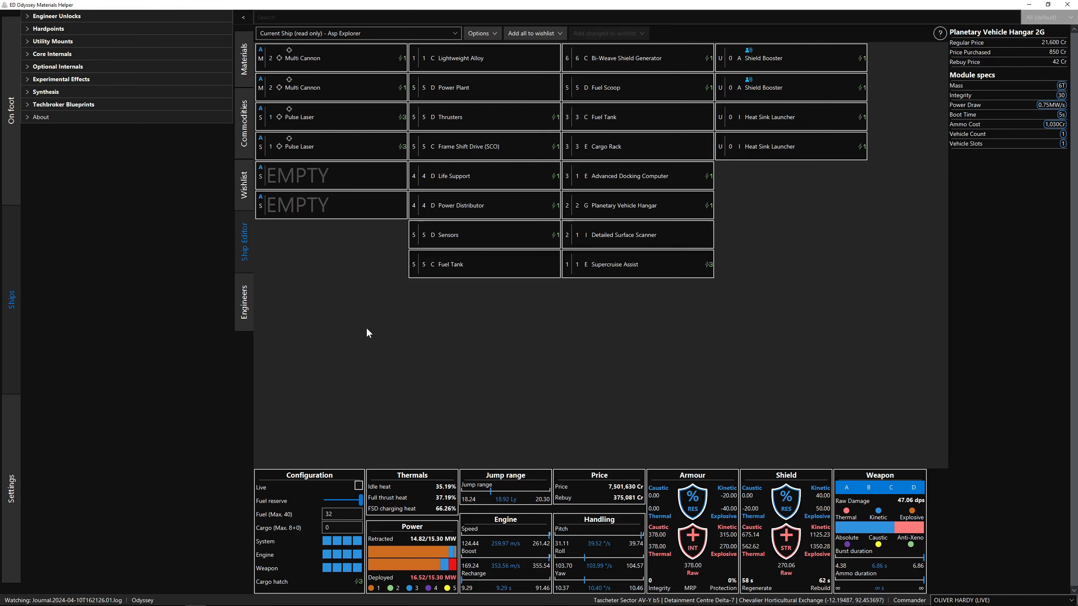
pyautogui.moveTo(338, 83)
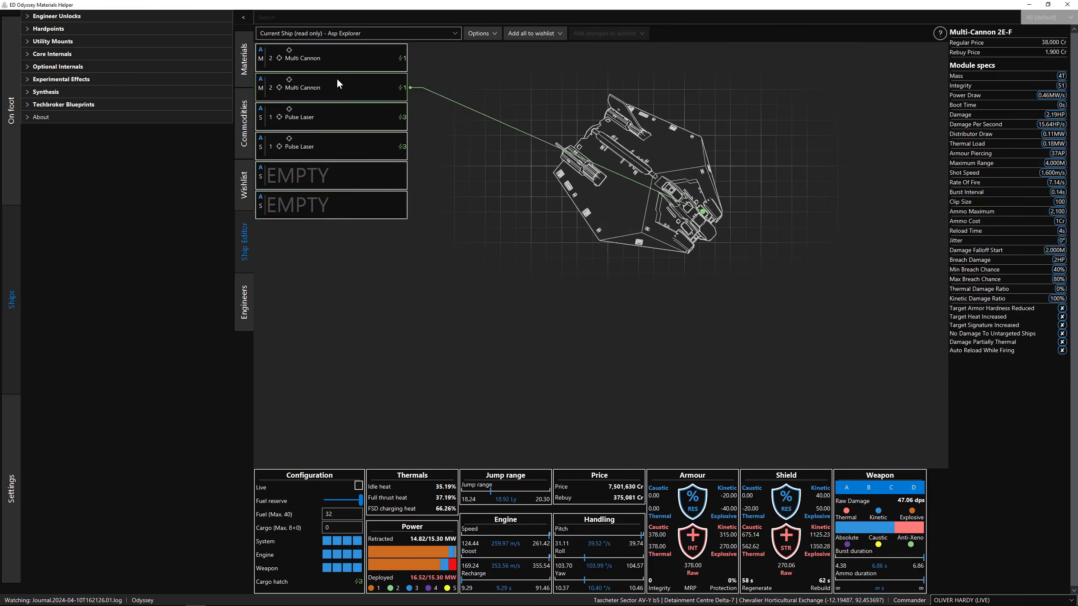
pyautogui.moveTo(343, 63)
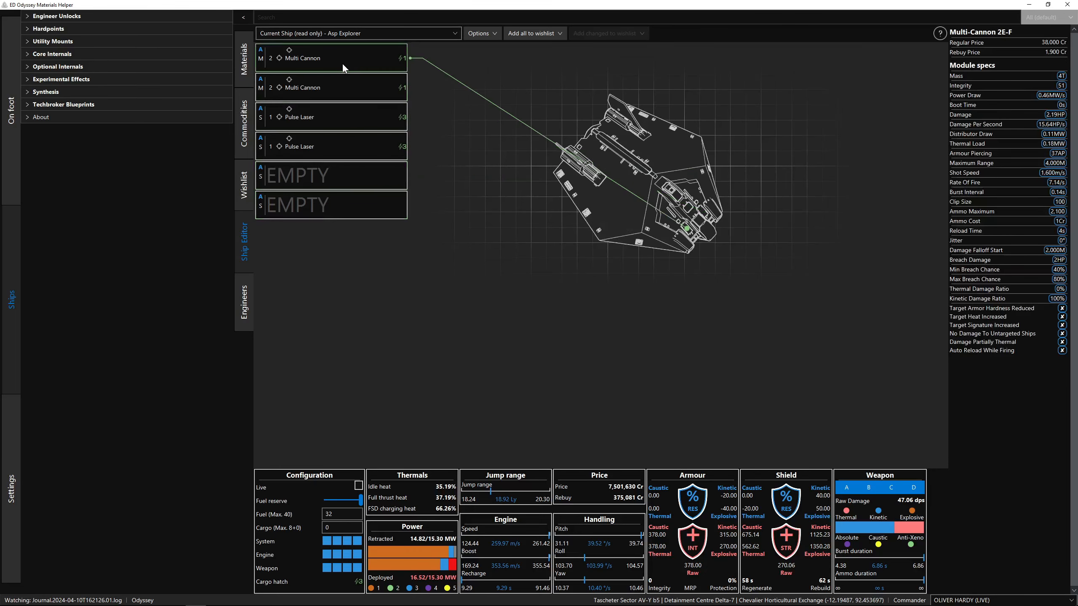
pyautogui.moveTo(352, 113)
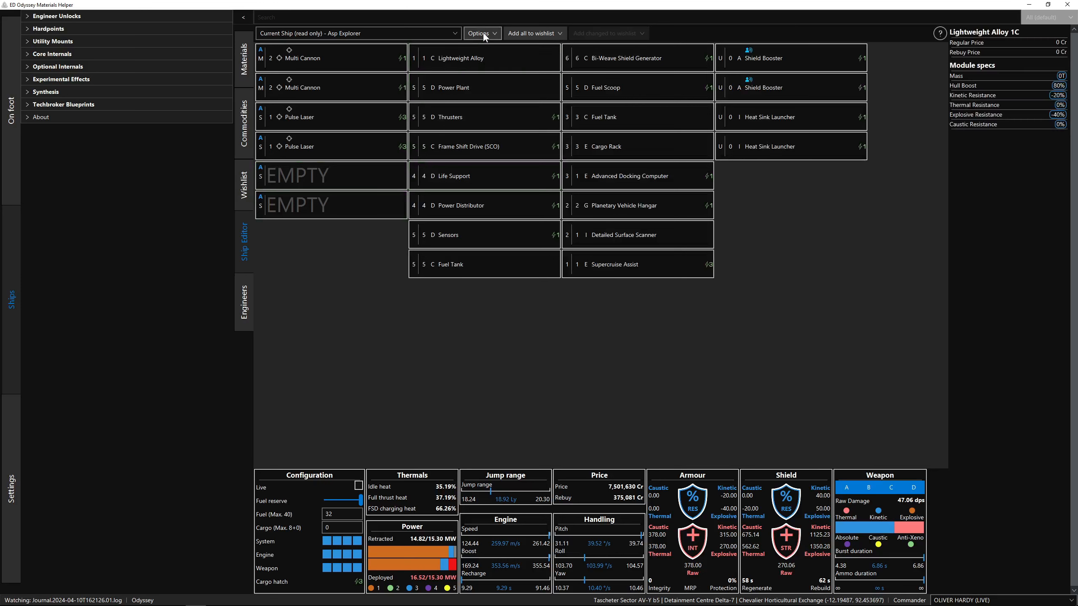
# Create a new ship named with the owner's first name followed by "Python", and choose the Python as its hull
pyautogui.click(484, 34)
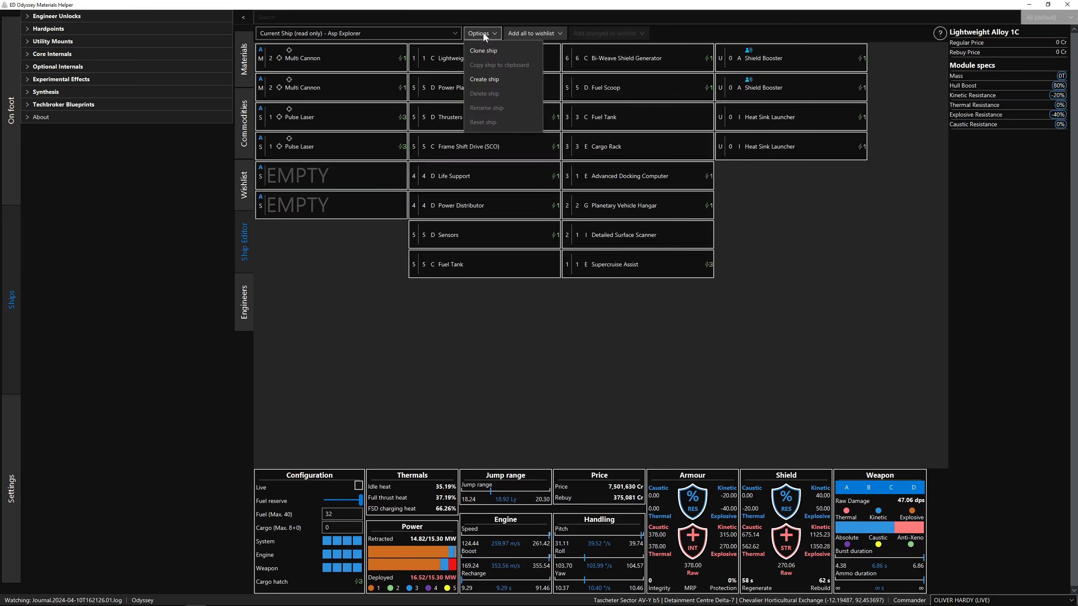
pyautogui.click(482, 80)
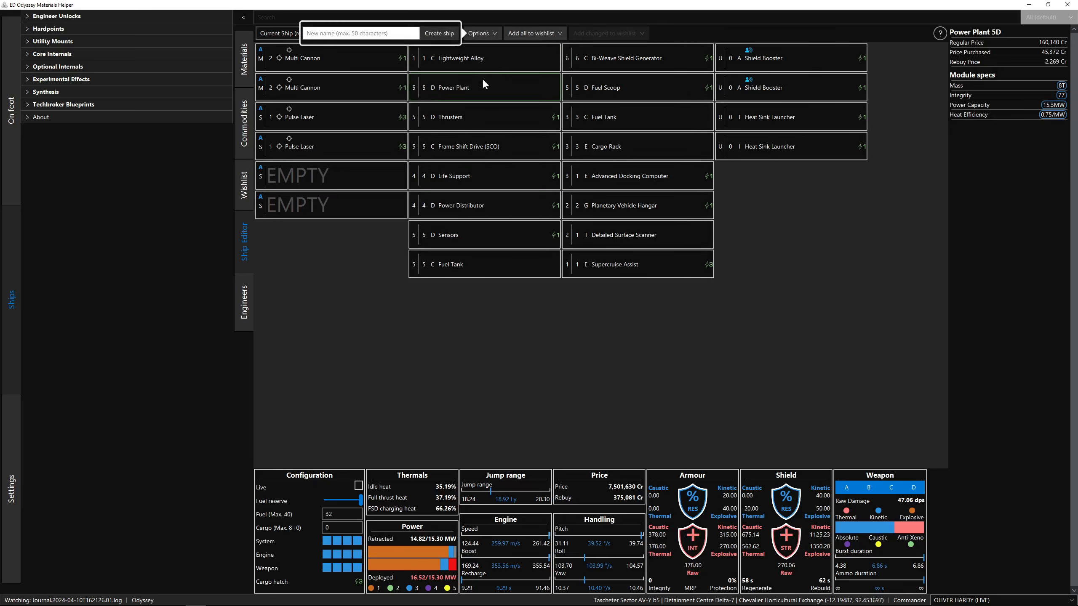
pyautogui.write("Oliver's Python")
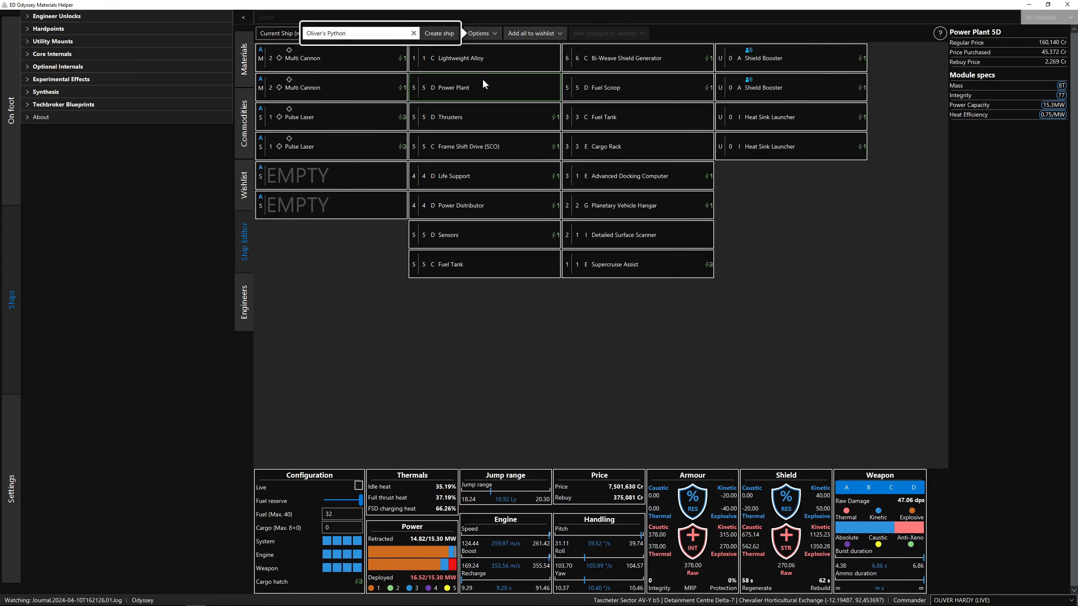
pyautogui.click(444, 33)
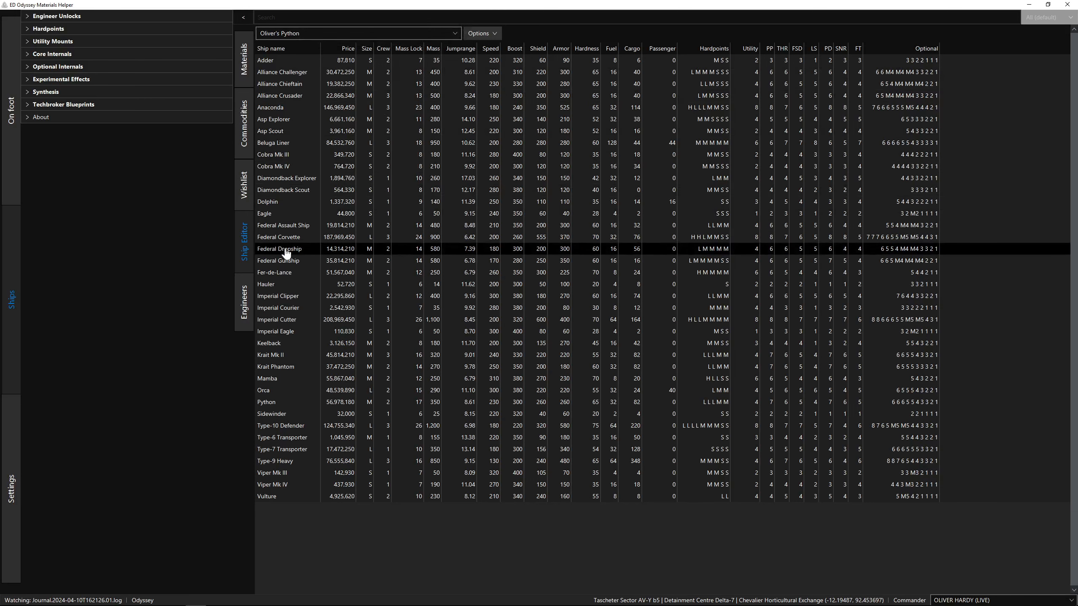
pyautogui.click(273, 404)
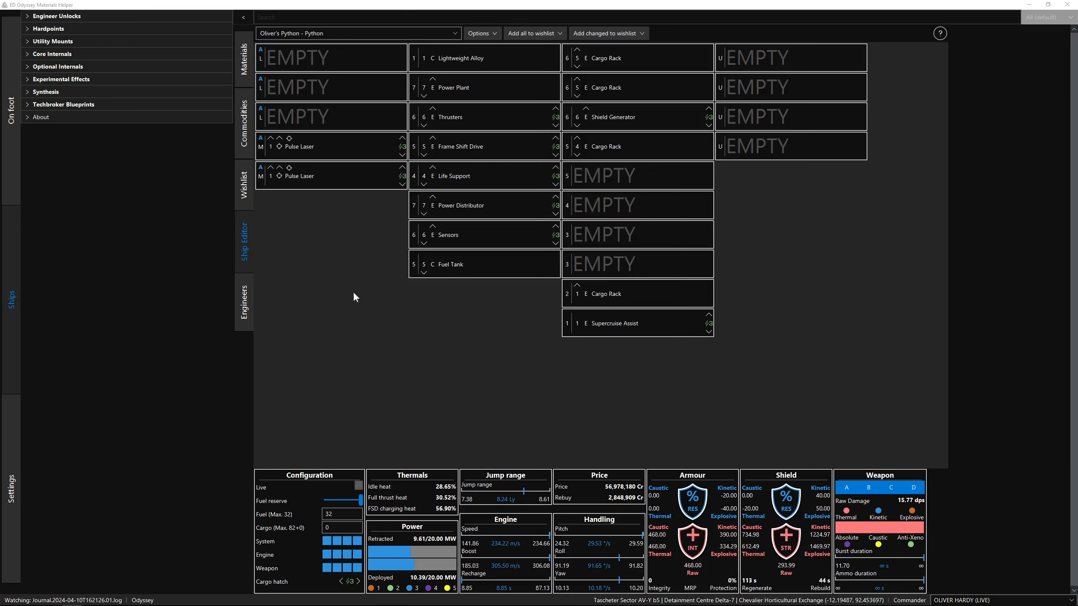
# Engineer the Lightweight Alloy armour with the grade 5 Heavy Duty blueprint and the Deep Plating experimental effect
pyautogui.click(487, 62)
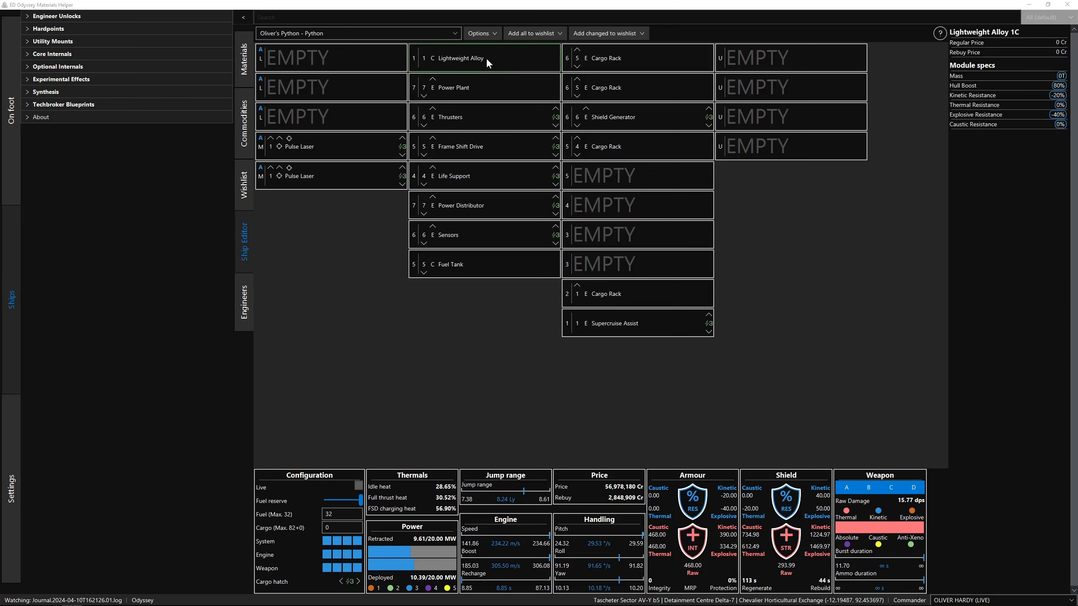
pyautogui.click(486, 57)
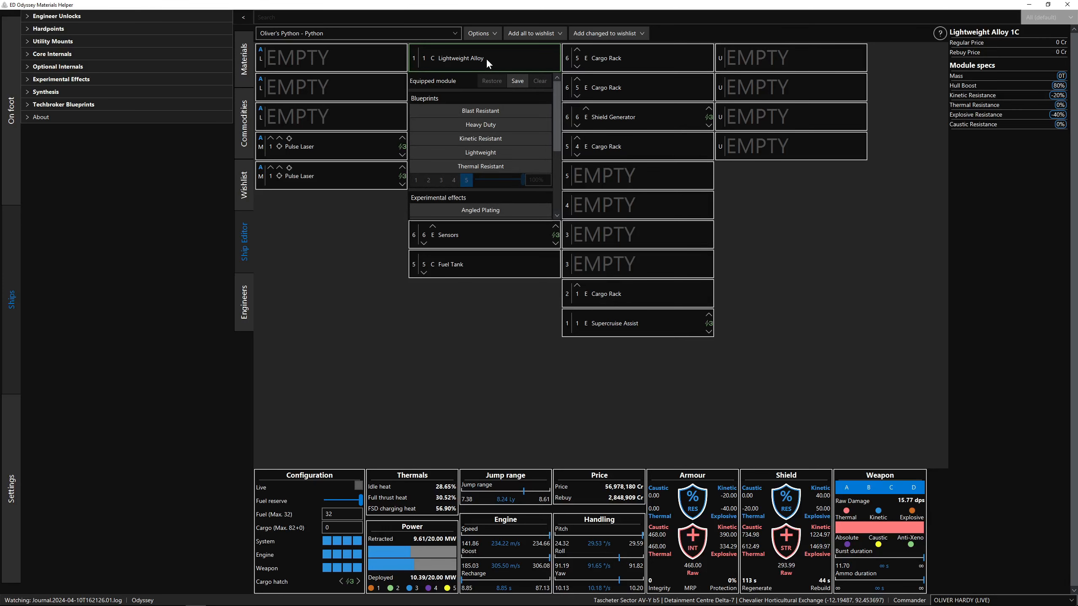
pyautogui.click(490, 124)
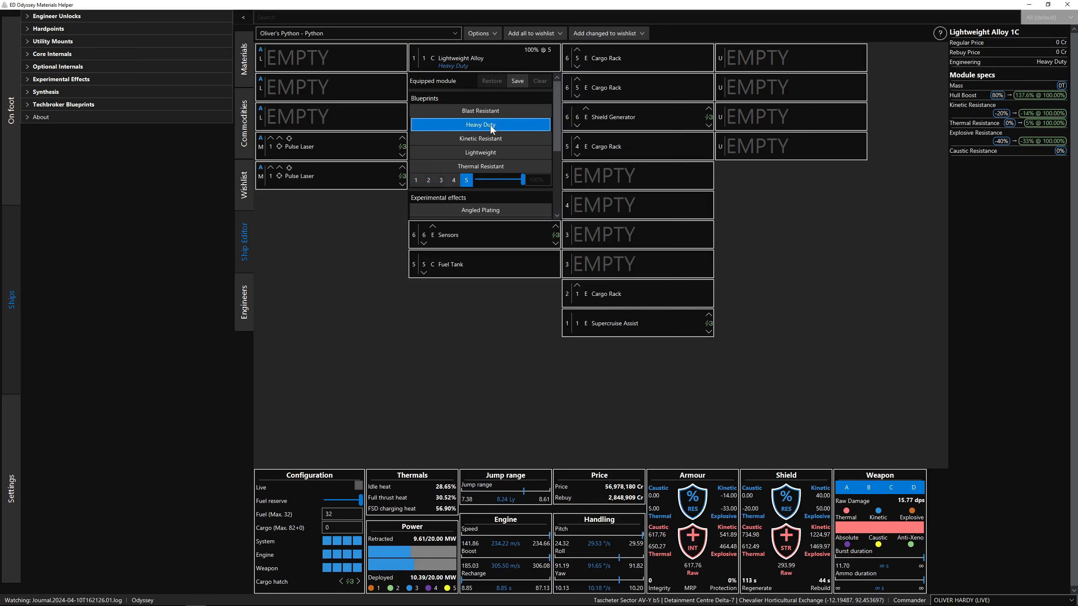
pyautogui.scroll(-1, 485, 147)
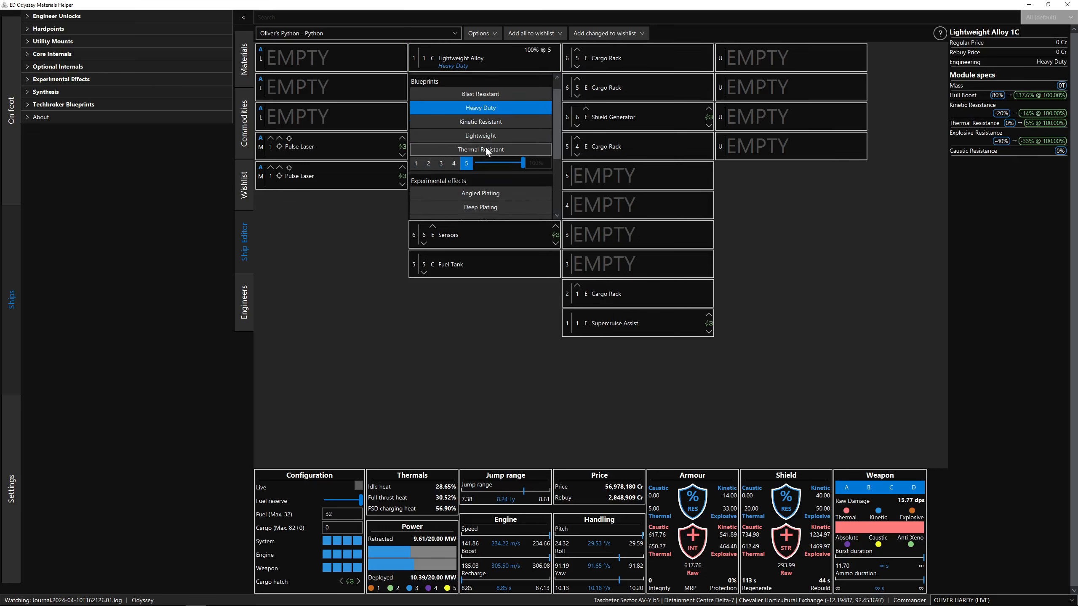
pyautogui.scroll(-1, 485, 146)
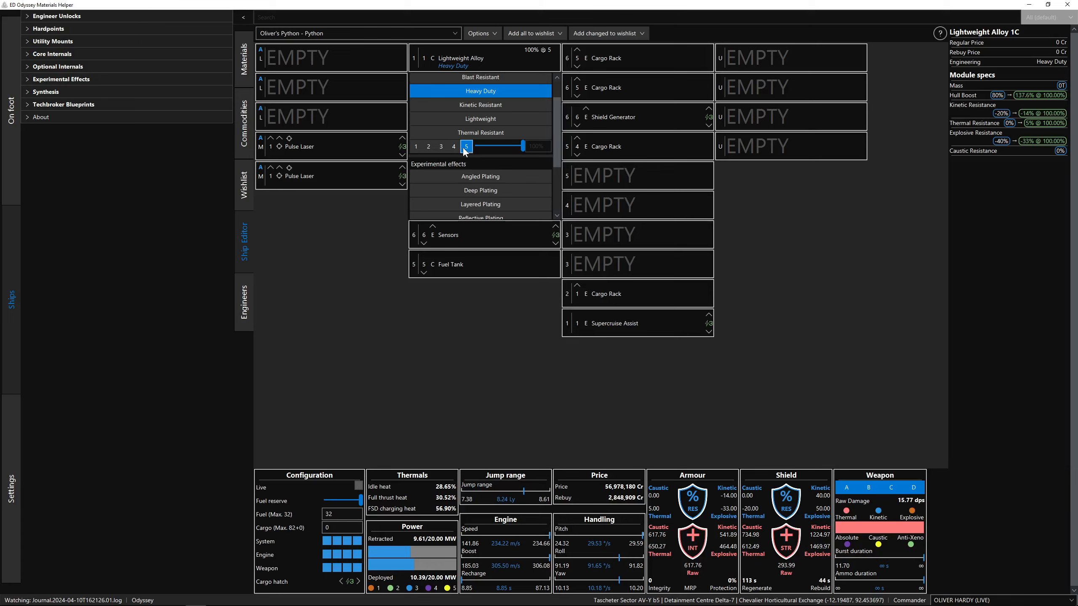
pyautogui.moveTo(521, 148); pyautogui.dragTo(559, 152)
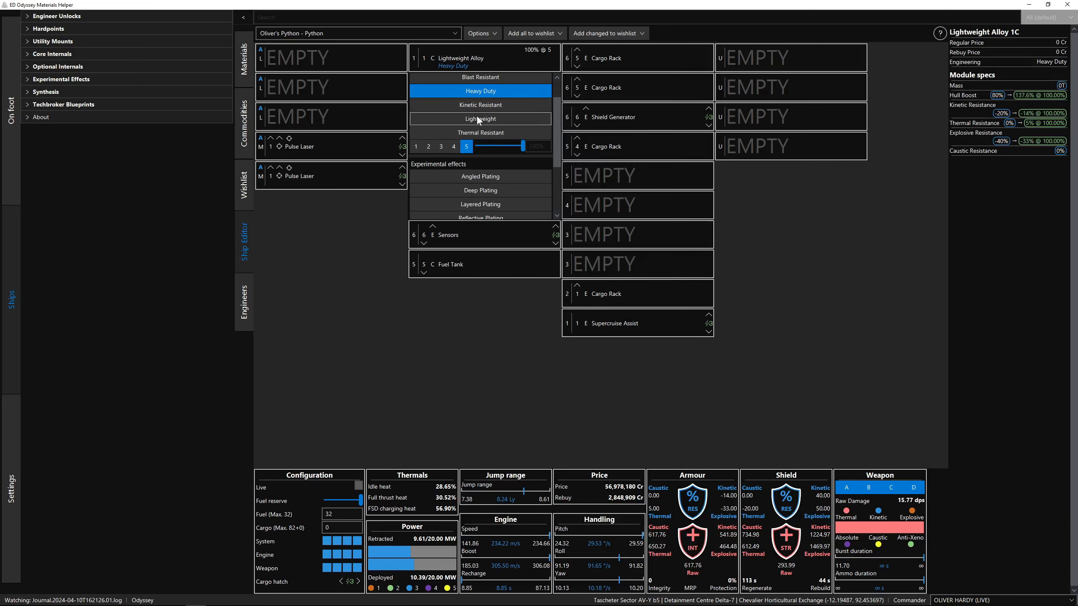
pyautogui.click(476, 197)
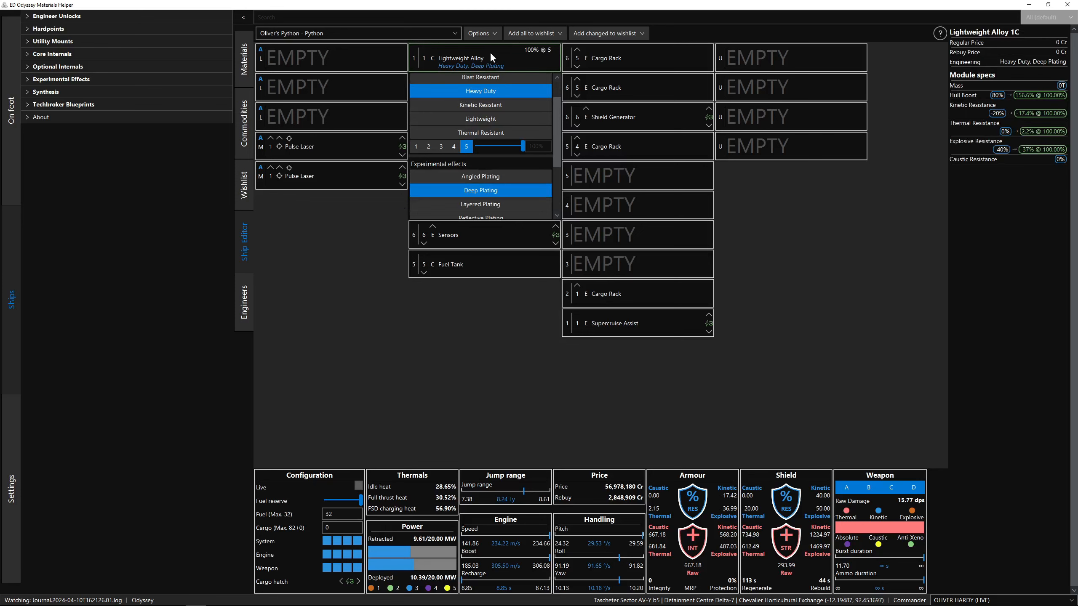
pyautogui.scroll(2, 490, 51)
pyautogui.click(394, 198)
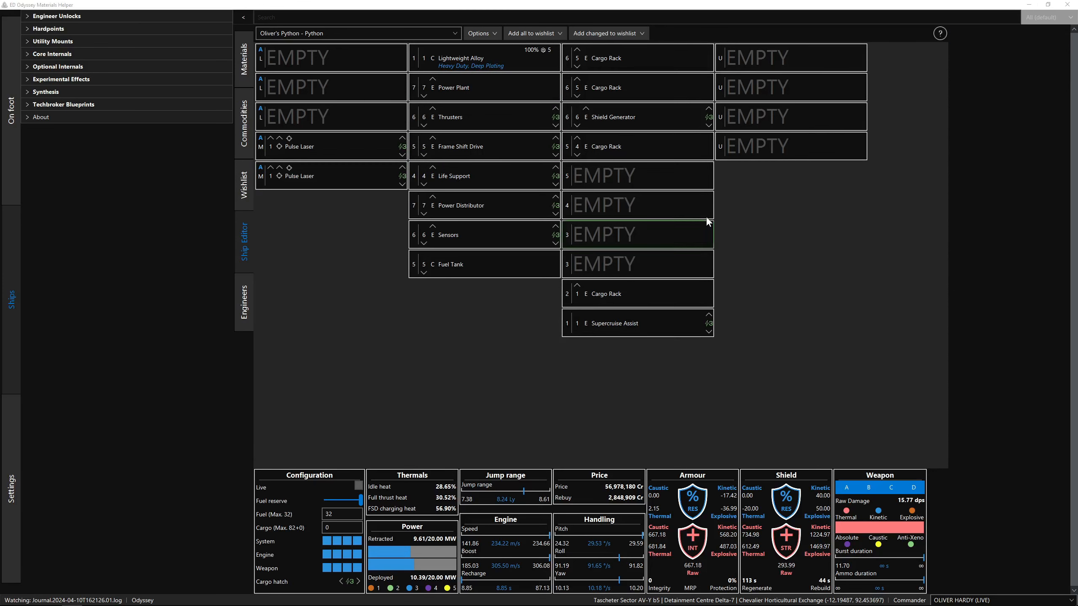
# Engineer the Power Plant with the grade 5 Low Emissions blueprint and the Thermal Spread experimental effect
pyautogui.click(512, 85)
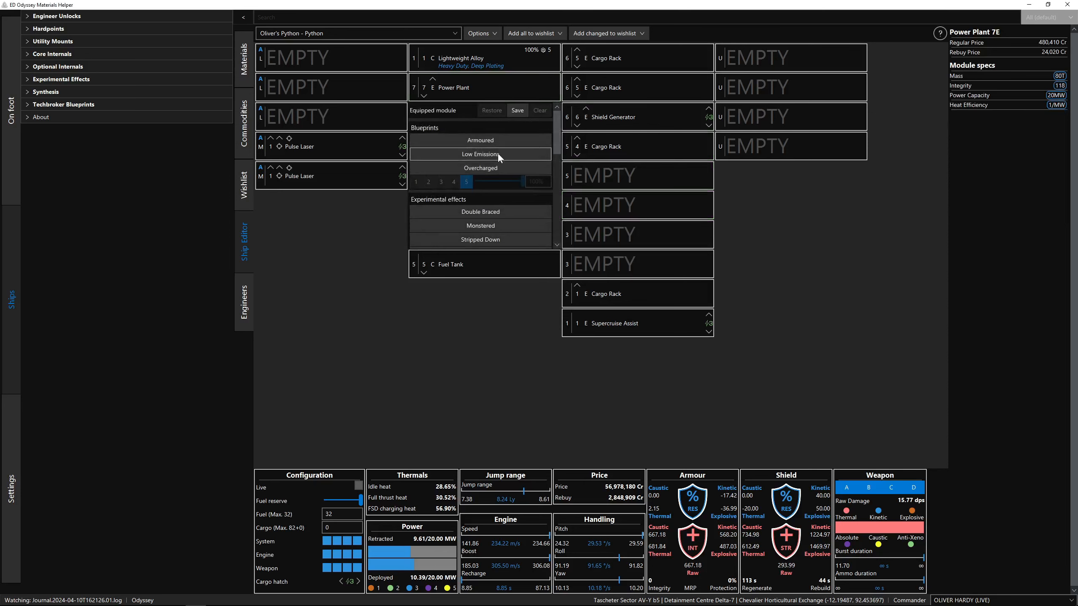
pyautogui.click(498, 153)
pyautogui.scroll(-1, 472, 234)
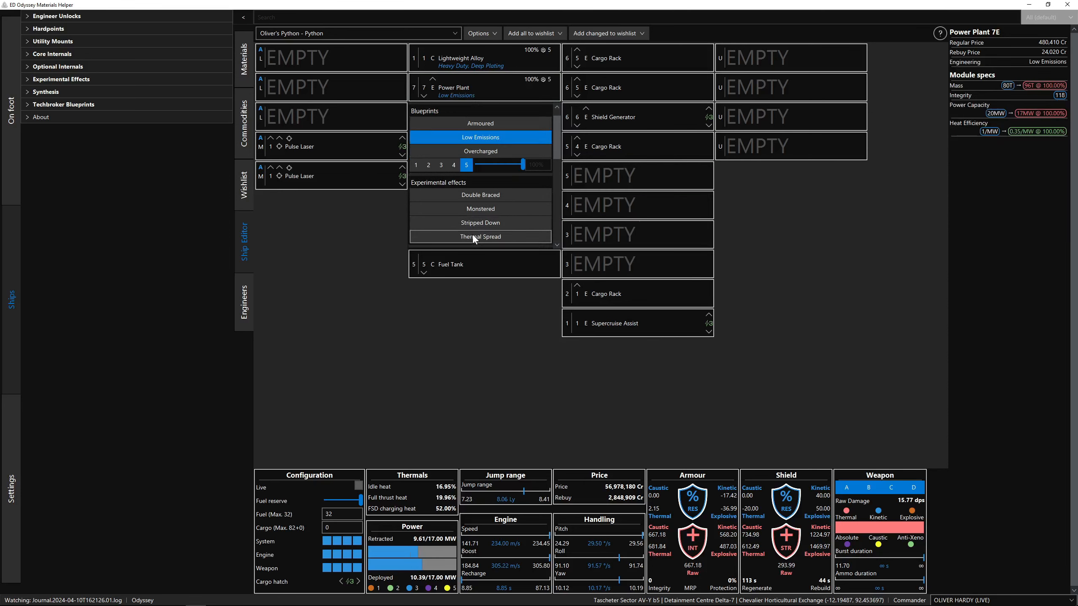
pyautogui.click(473, 237)
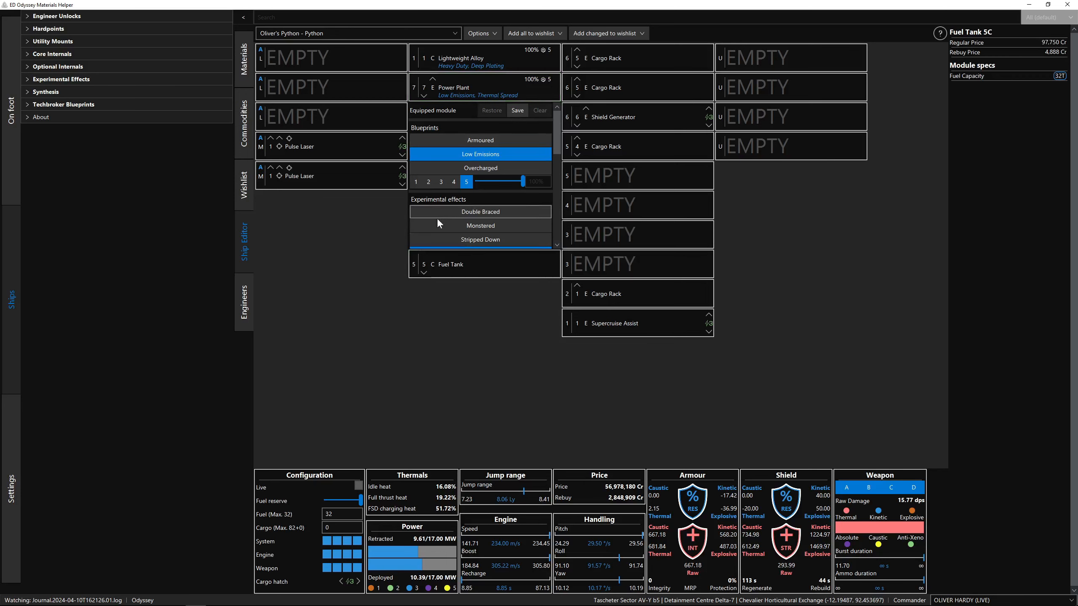
pyautogui.click(375, 229)
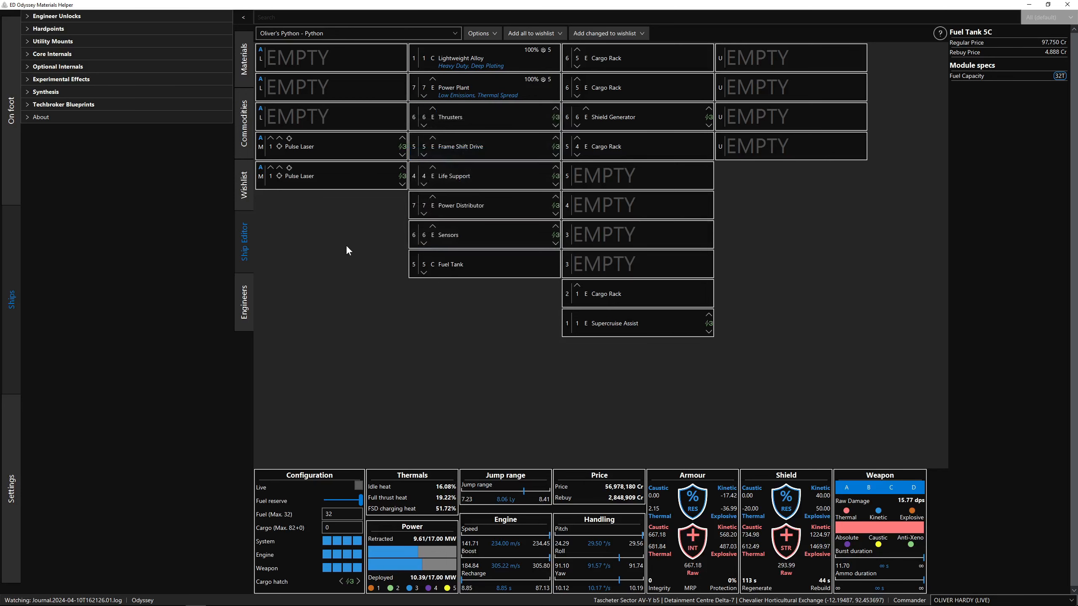
# Replace the Python's standard Frame Shift Drive with the 5C Frame Shift Drive (SCO)
pyautogui.click(536, 119)
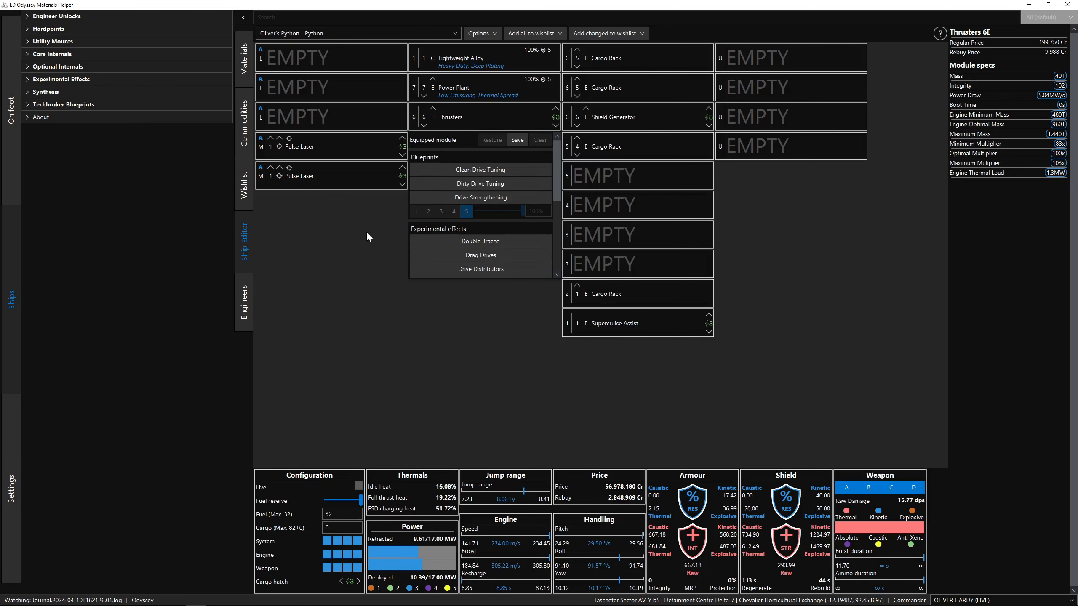
pyautogui.click(445, 122)
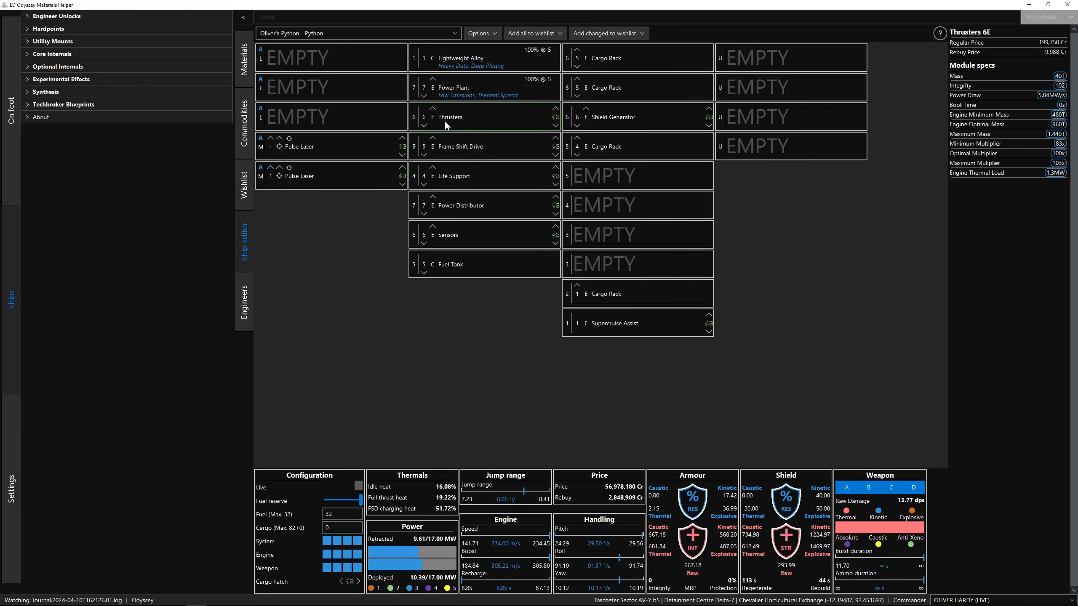
pyautogui.click(450, 147)
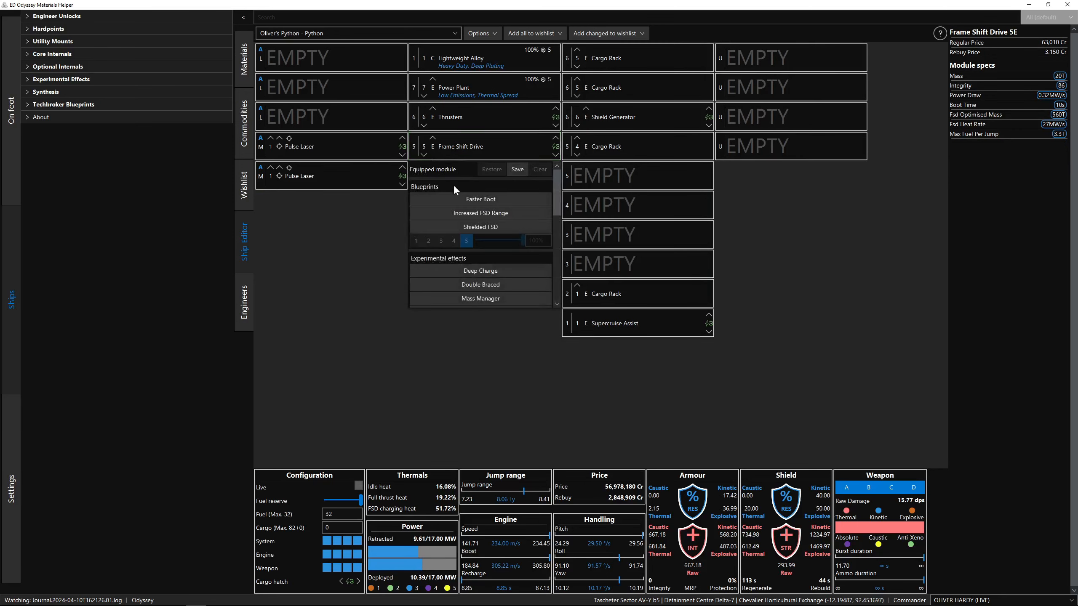
pyautogui.scroll(-5, 468, 251)
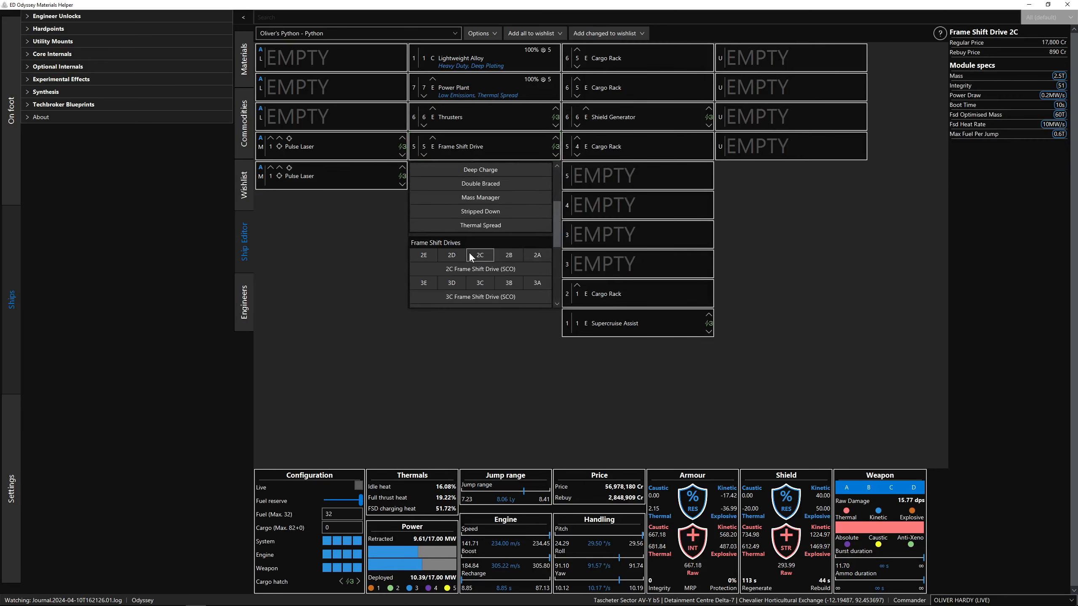
pyautogui.scroll(-3, 468, 250)
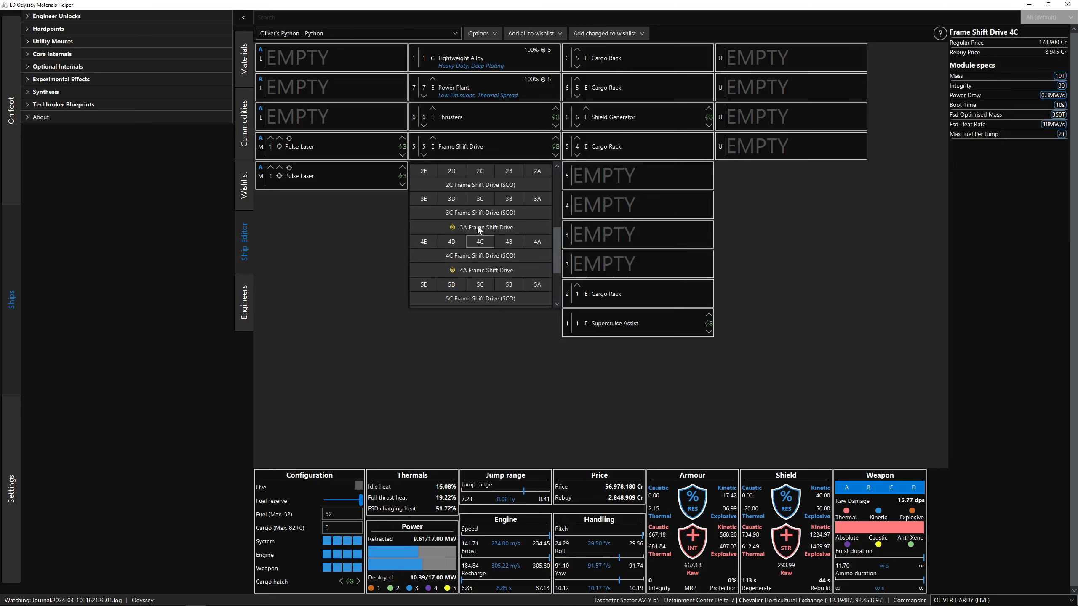
pyautogui.scroll(-1, 480, 248)
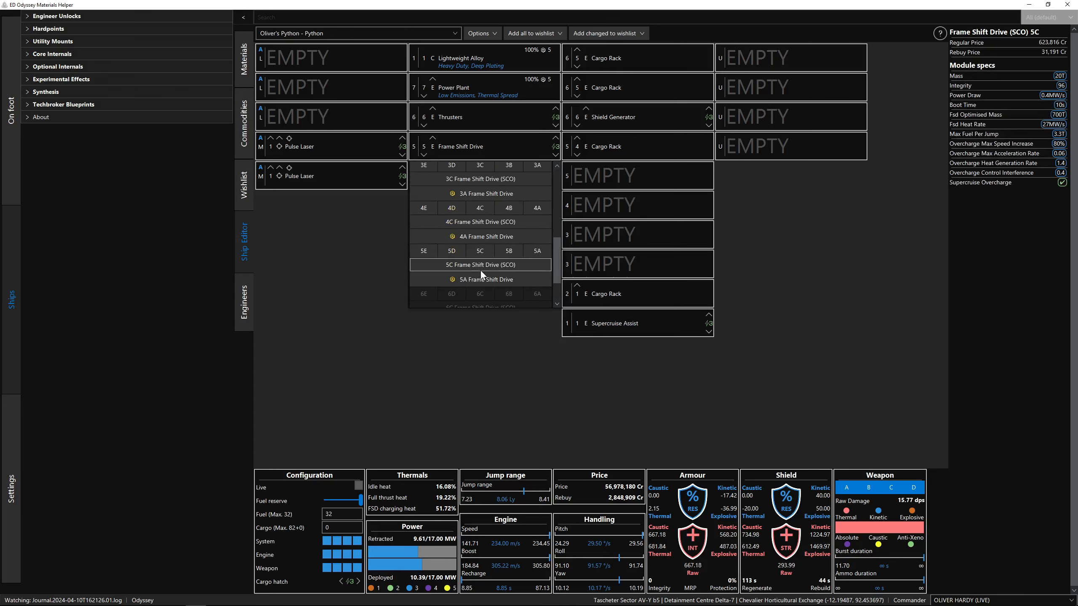
pyautogui.click(481, 264)
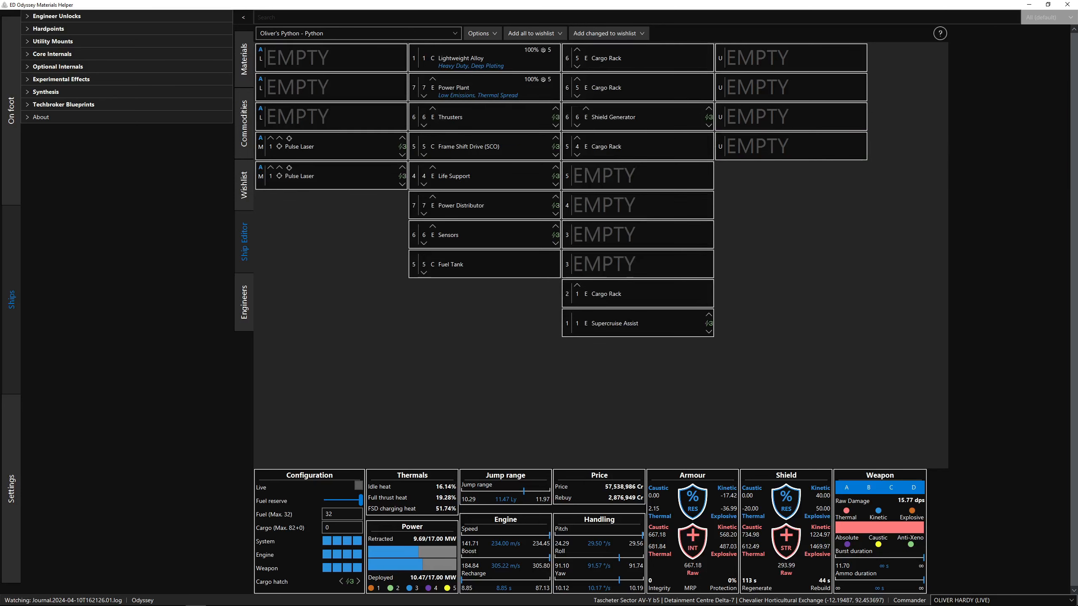
# Engineer the Life Support module with the grade 5 Lightweight blueprint, keeping its current size and class
pyautogui.click(518, 179)
pyautogui.click(514, 229)
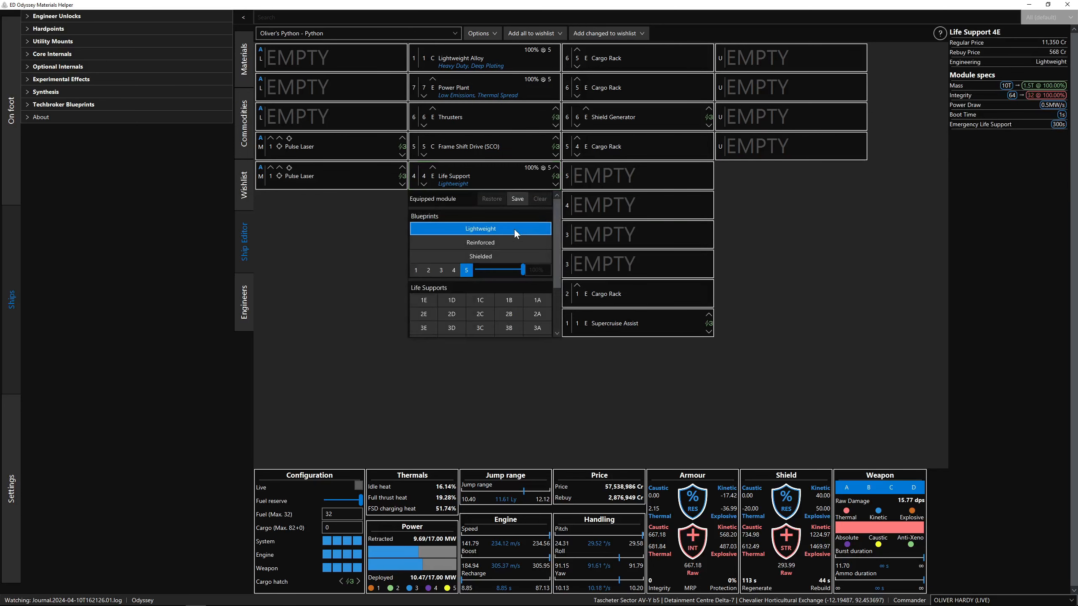
pyautogui.scroll(-3, 454, 258)
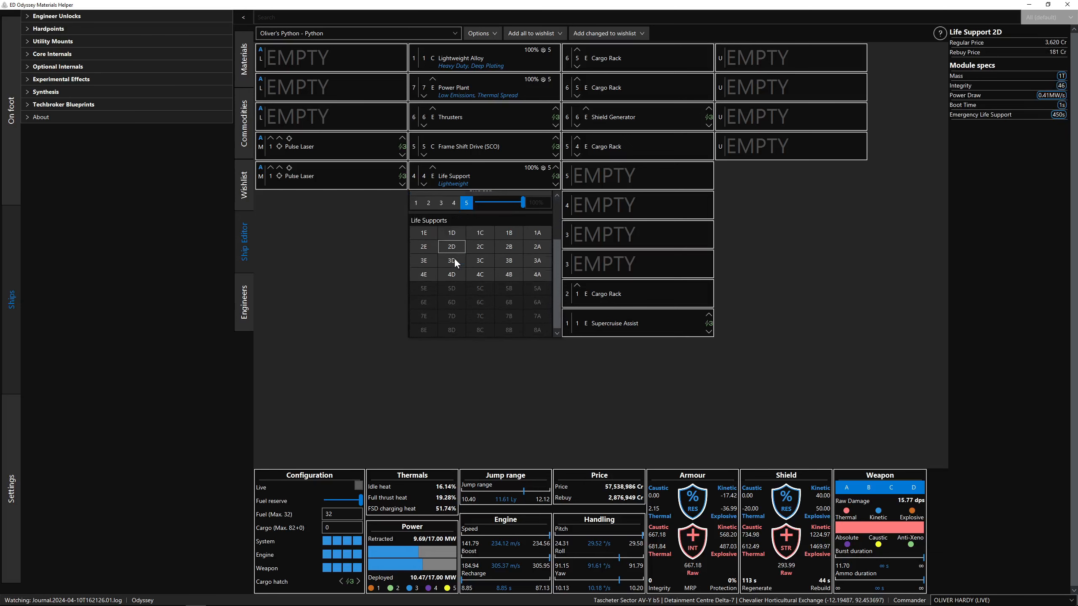
pyautogui.scroll(3, 454, 258)
pyautogui.click(349, 254)
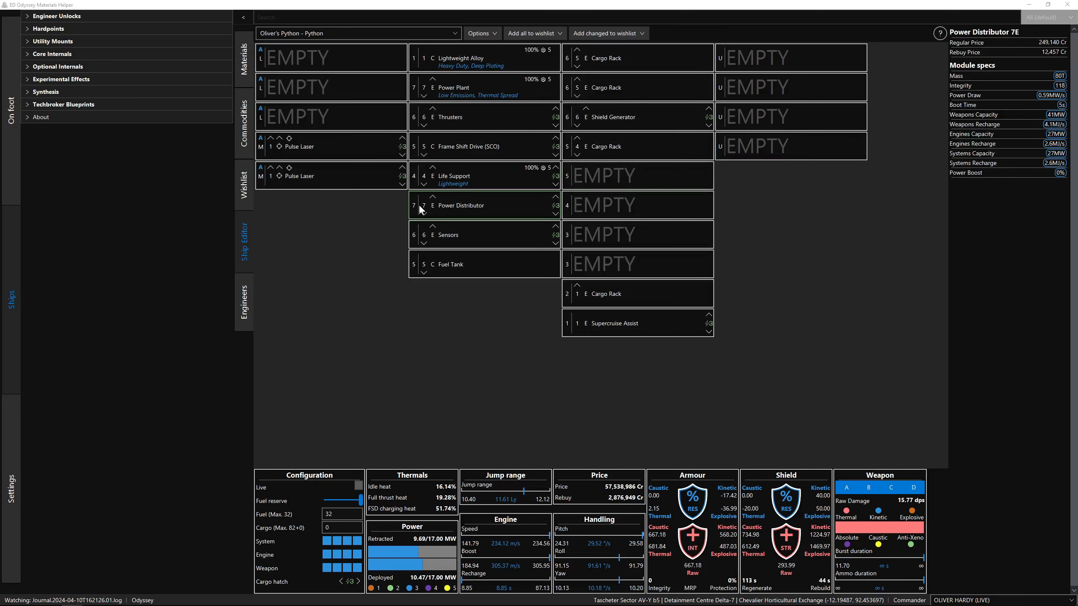
# Engineer the Power Distributor with the grade 5 Charge Enhanced blueprint and the Super Conduits experimental effect
pyautogui.click(452, 203)
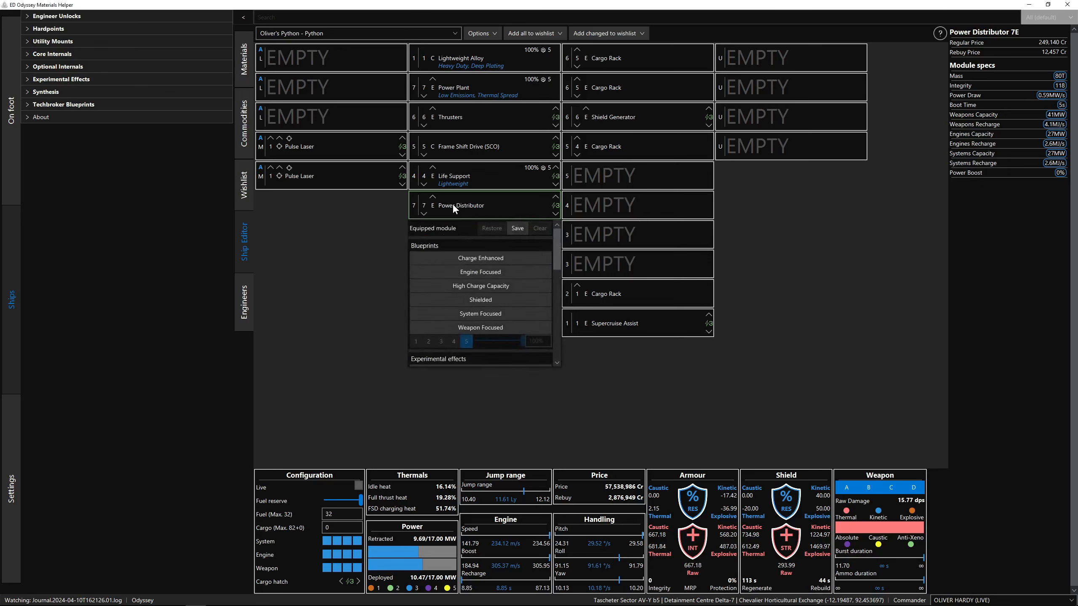
pyautogui.click(465, 258)
pyautogui.scroll(-2, 465, 266)
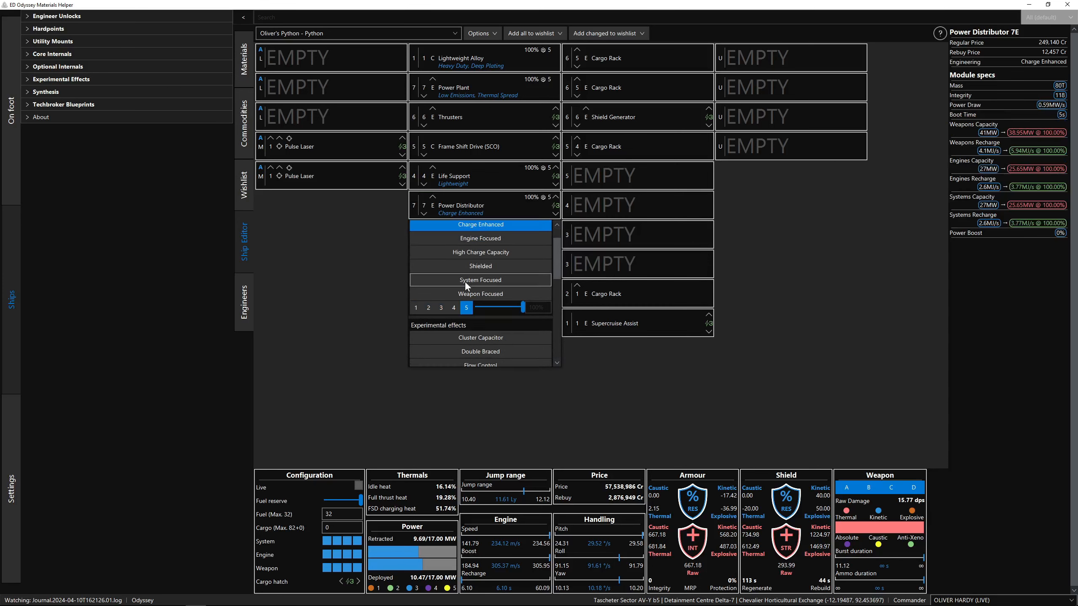
pyautogui.scroll(-2, 466, 297)
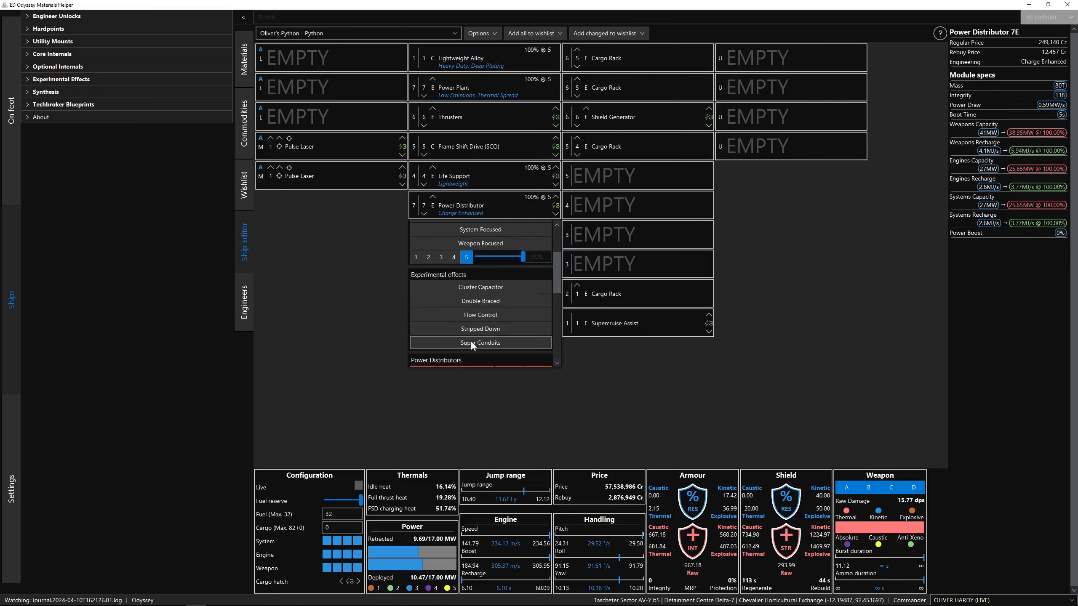
pyautogui.click(471, 343)
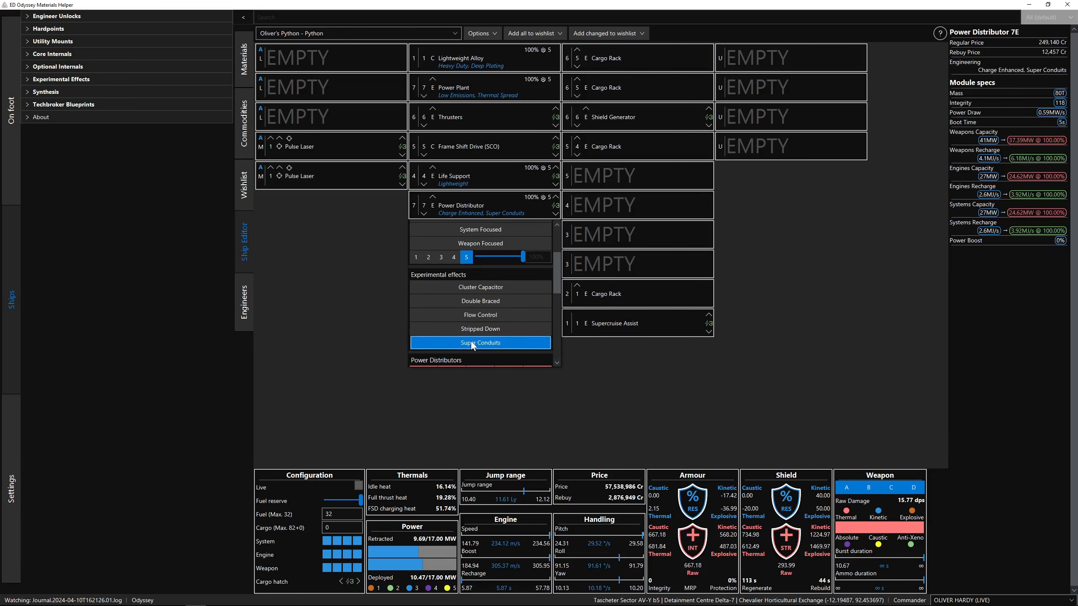
pyautogui.click(482, 198)
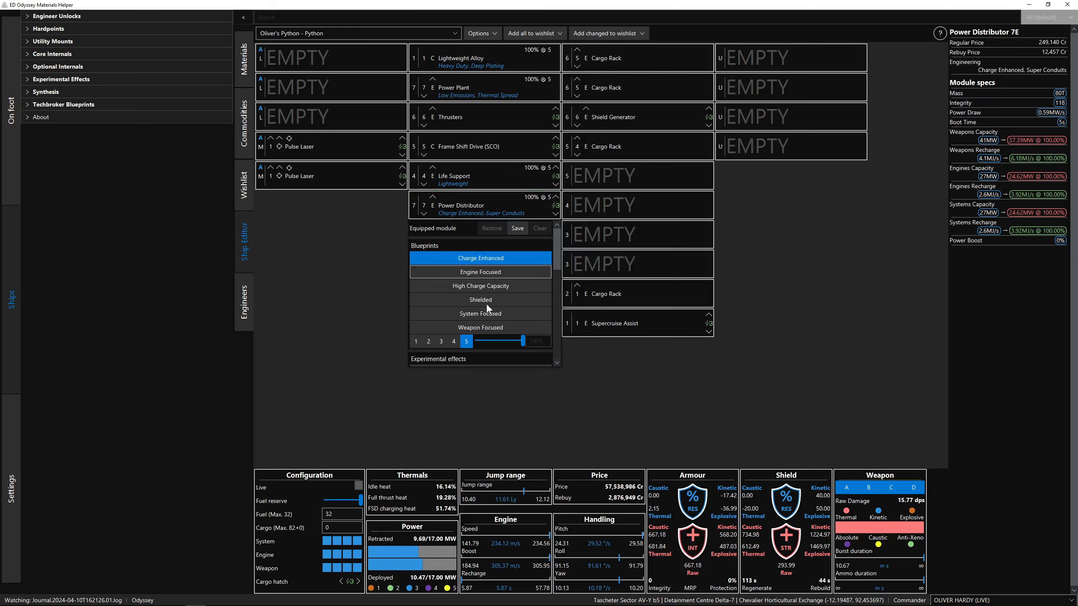
pyautogui.click(339, 296)
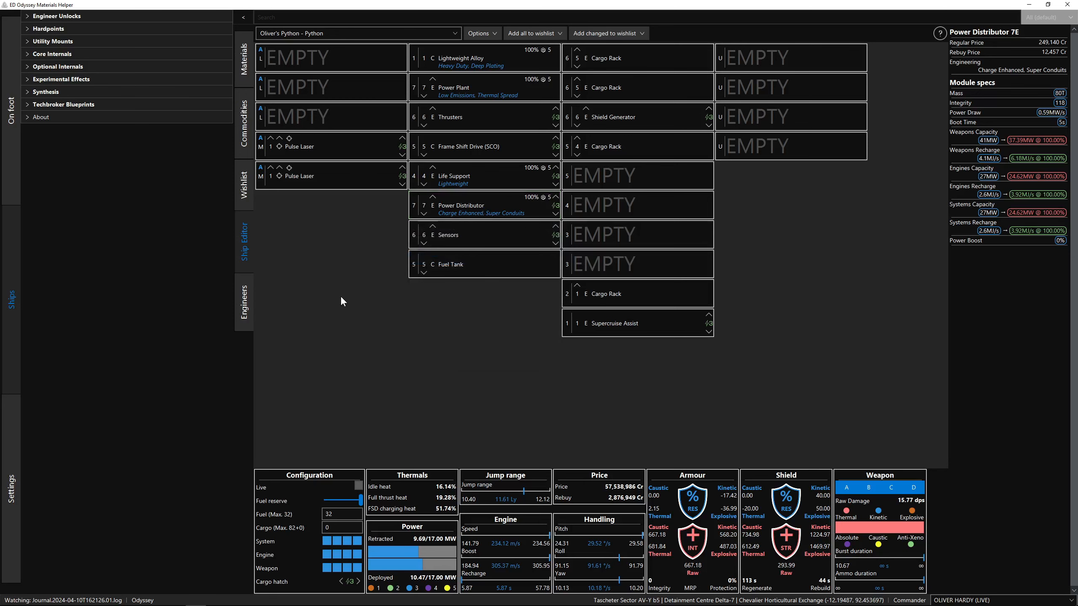
pyautogui.click(497, 205)
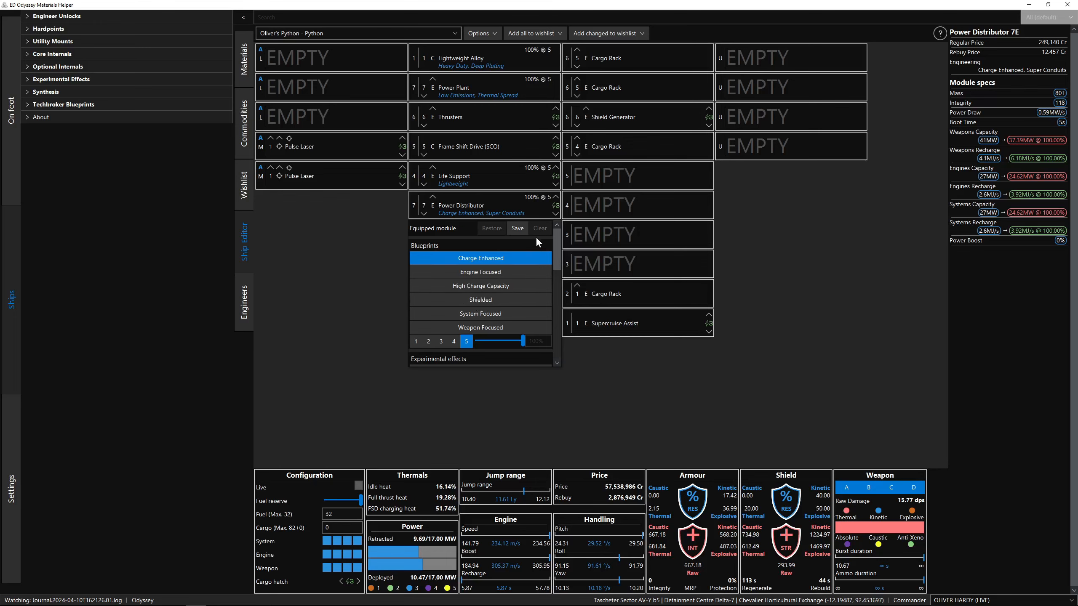
pyautogui.click(356, 290)
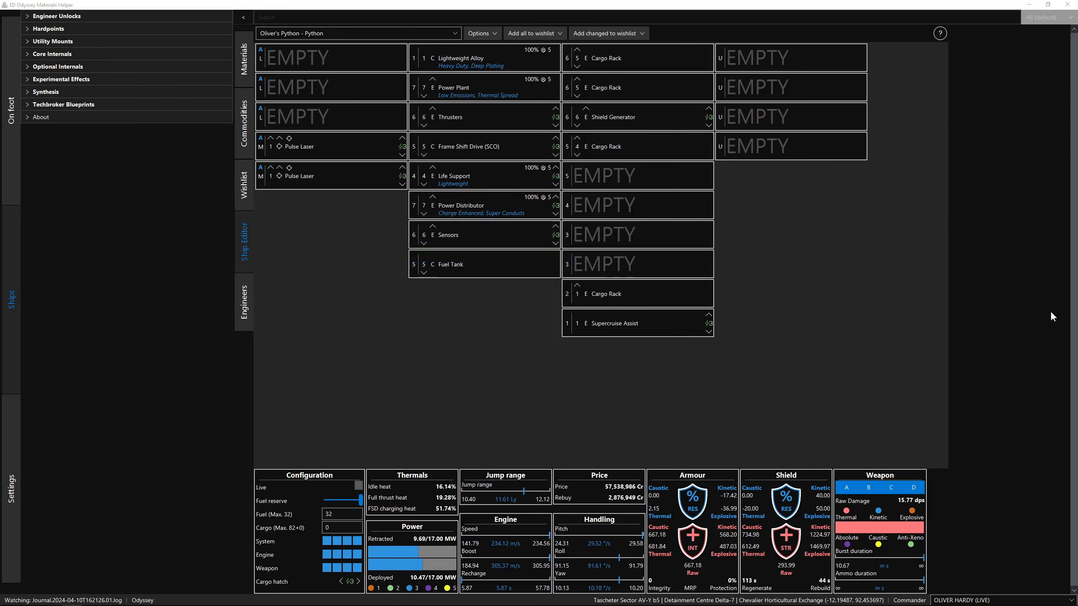
# Engineer the Sensors with the grade 5 Long Range Scanner blueprint
pyautogui.moveTo(494, 234)
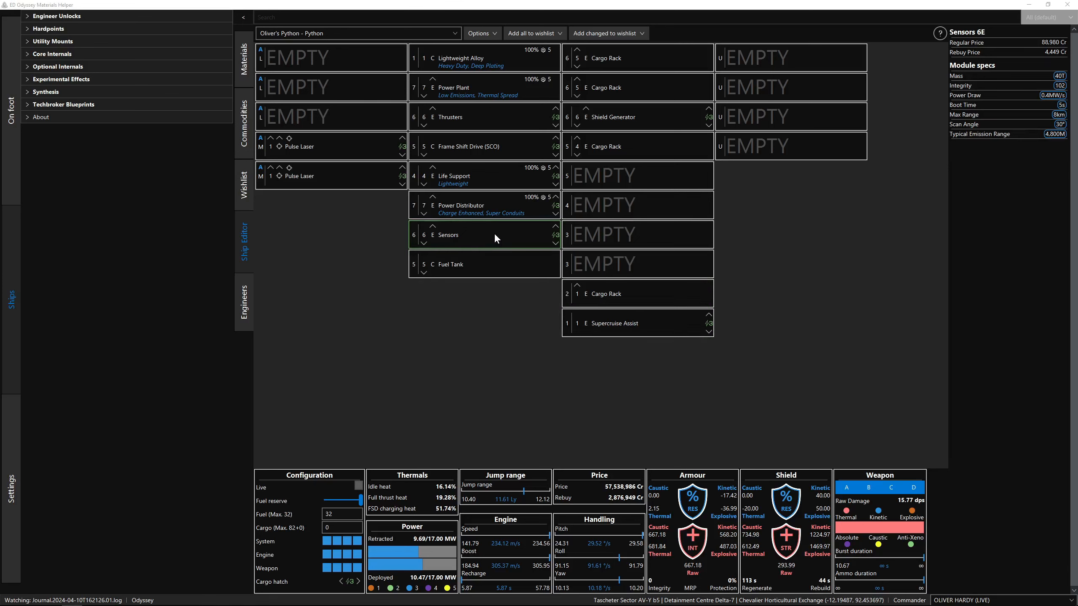
pyautogui.click(526, 237)
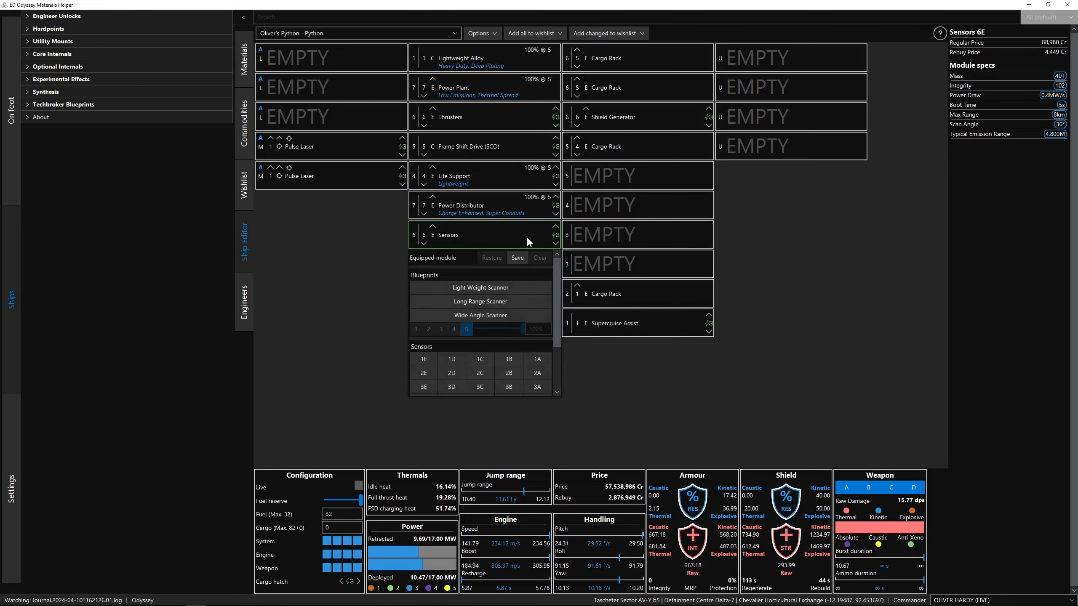
pyautogui.click(498, 303)
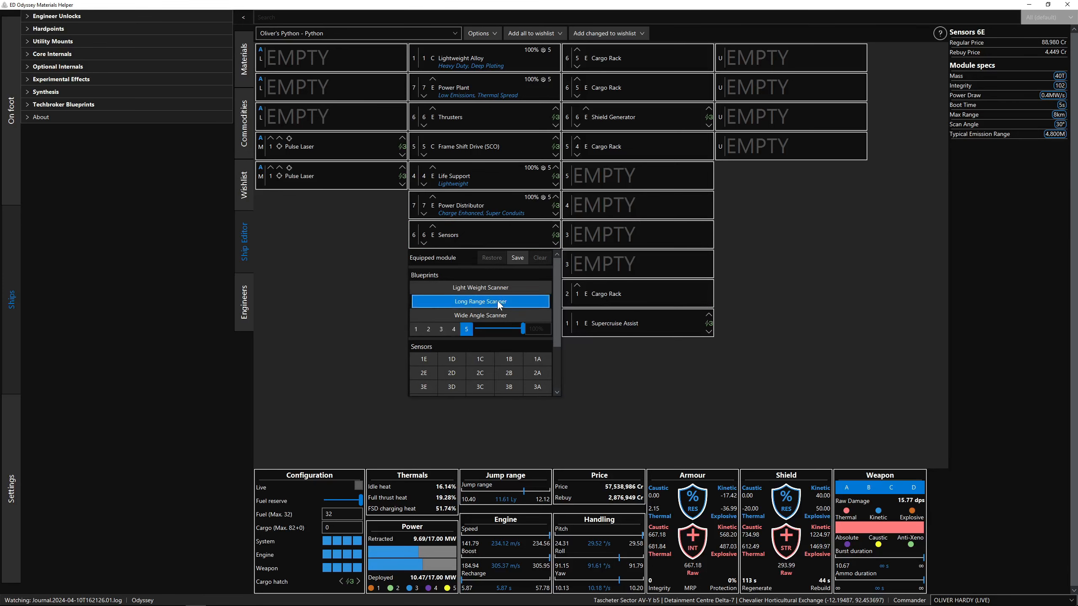
pyautogui.click(379, 304)
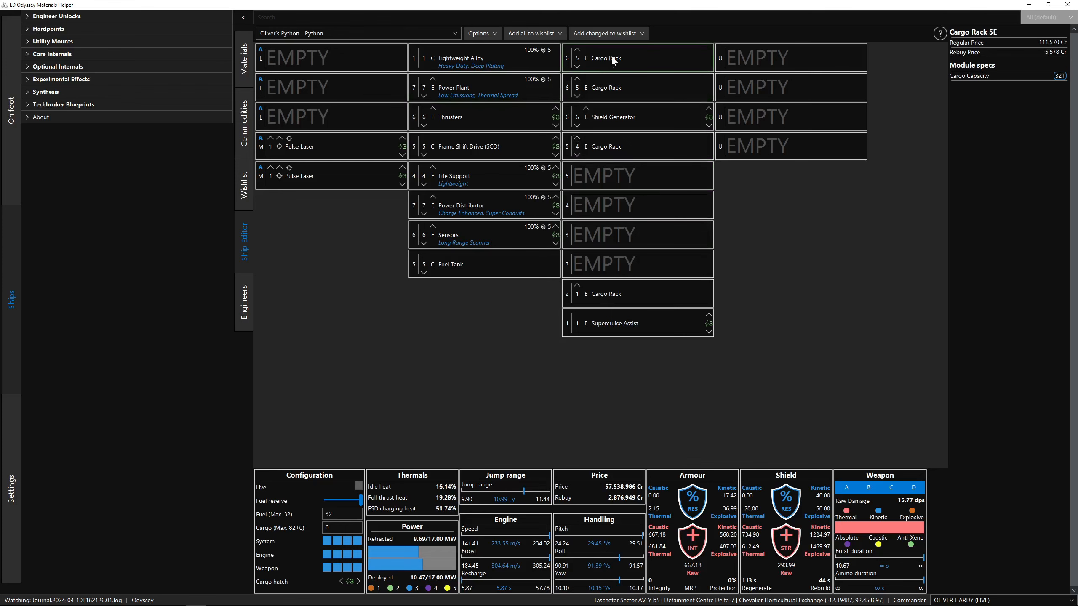
# Upgrade the Cargo Racks in the first two size 6 optional slots to 6E
pyautogui.click(576, 67)
pyautogui.click(577, 50)
pyautogui.click(578, 50)
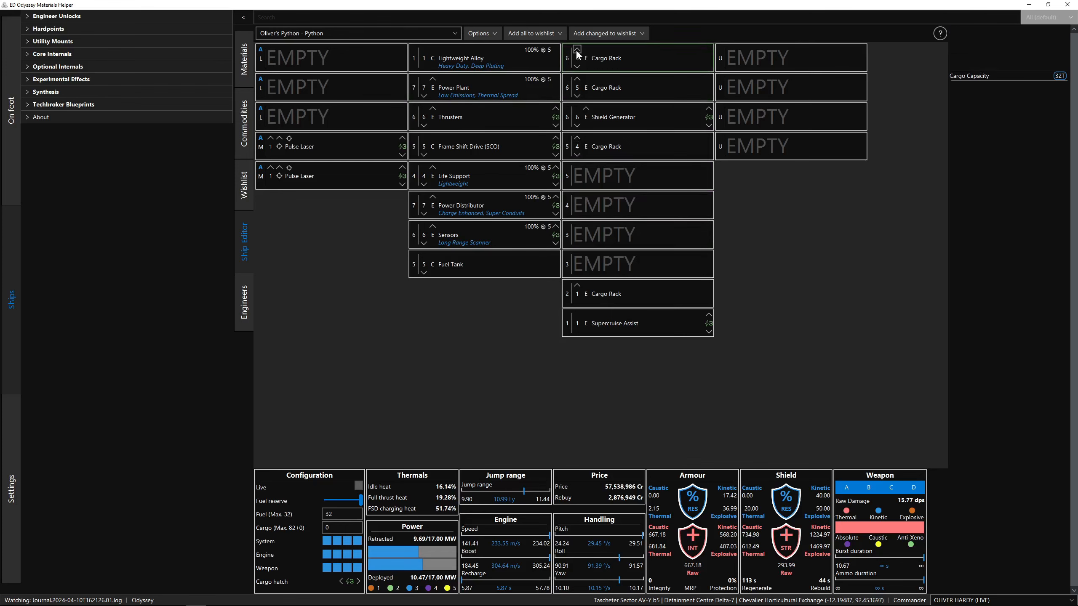
pyautogui.click(577, 80)
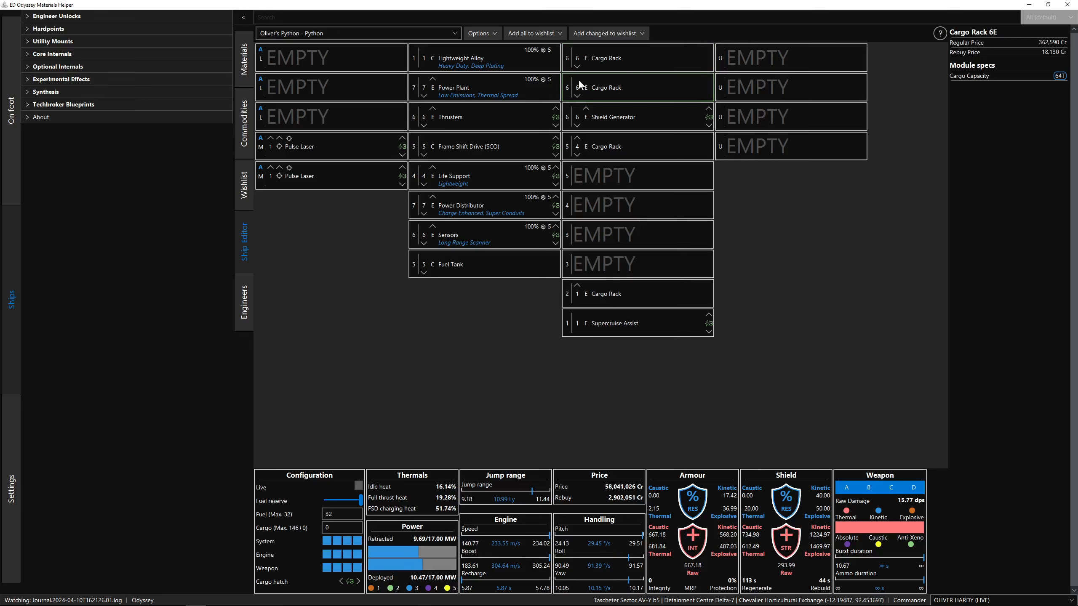
# Replace the Shield Generator in the third size 6 optional slot with a 6E Cargo Rack
pyautogui.click(614, 122)
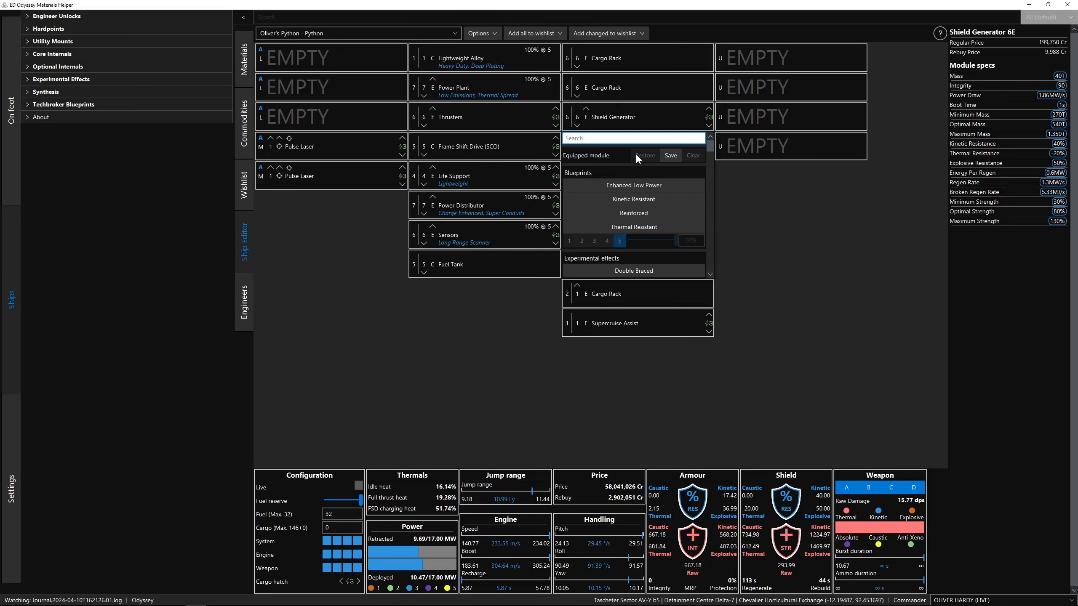
pyautogui.click(630, 294)
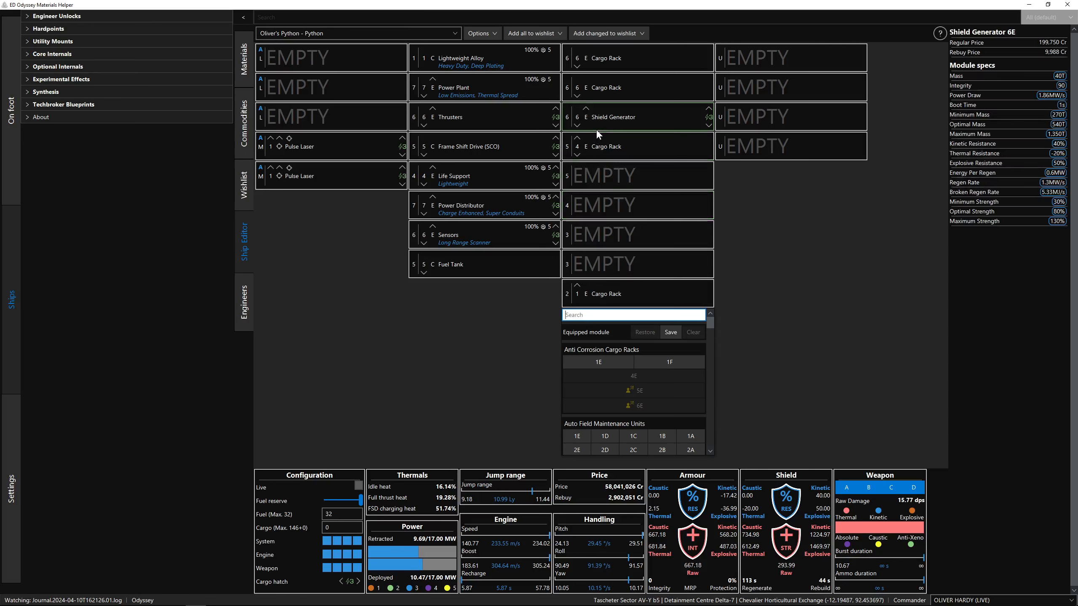
pyautogui.click(601, 116)
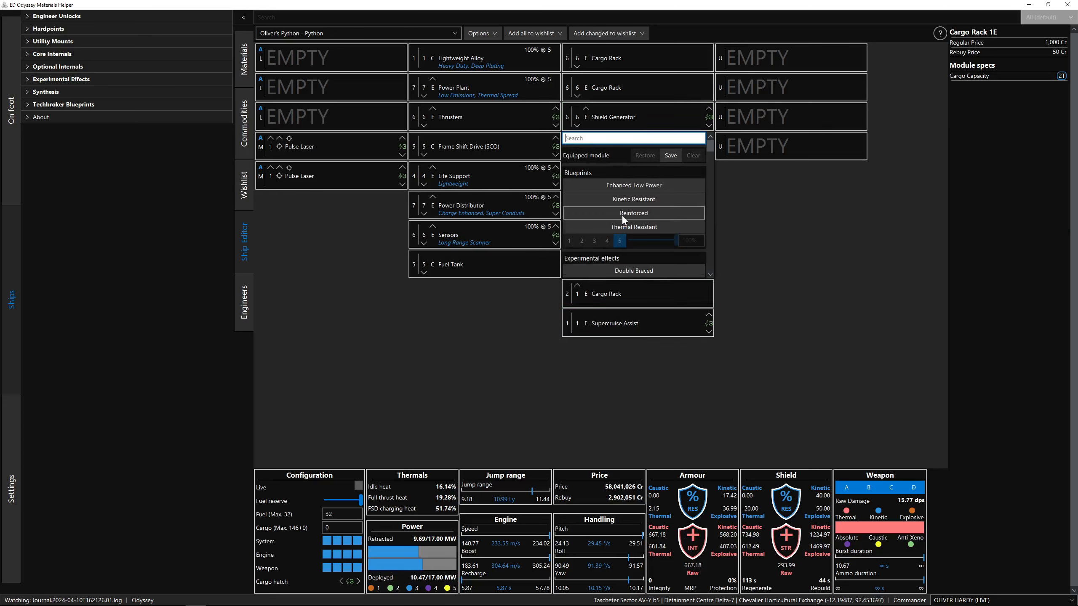
pyautogui.scroll(-3, 622, 214)
pyautogui.scroll(-5, 622, 215)
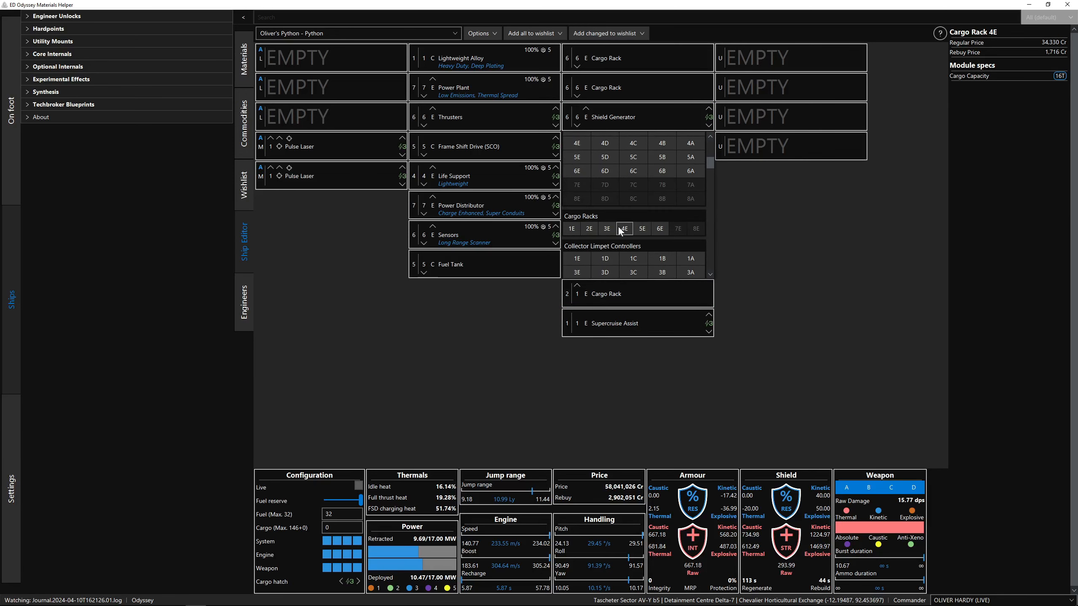
pyautogui.click(656, 229)
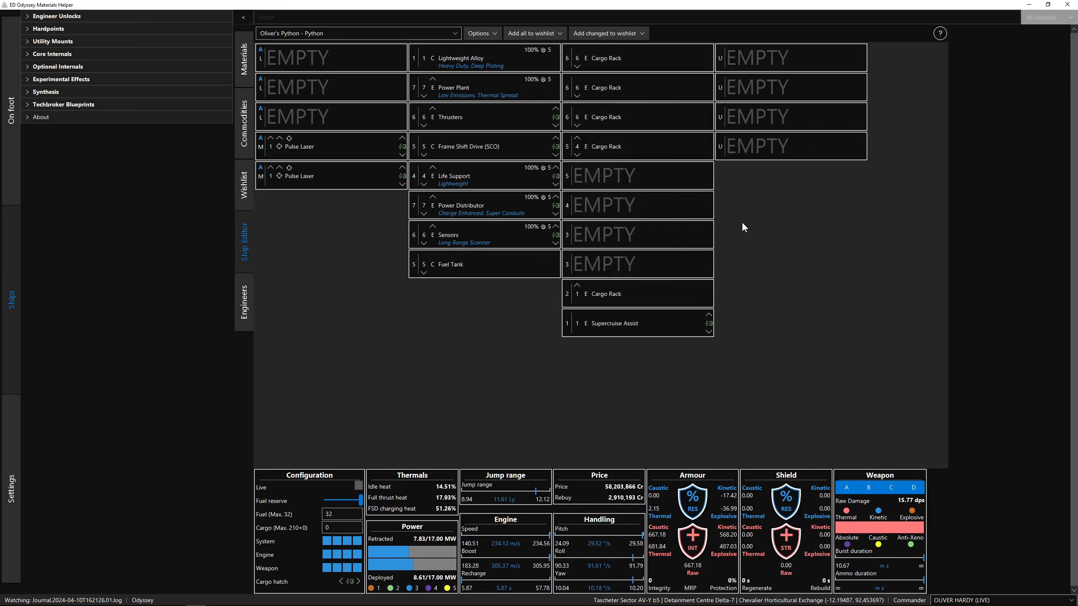
# Change the Life Support module to class D, keeping size 4 and its Lightweight engineering
pyautogui.moveTo(617, 113)
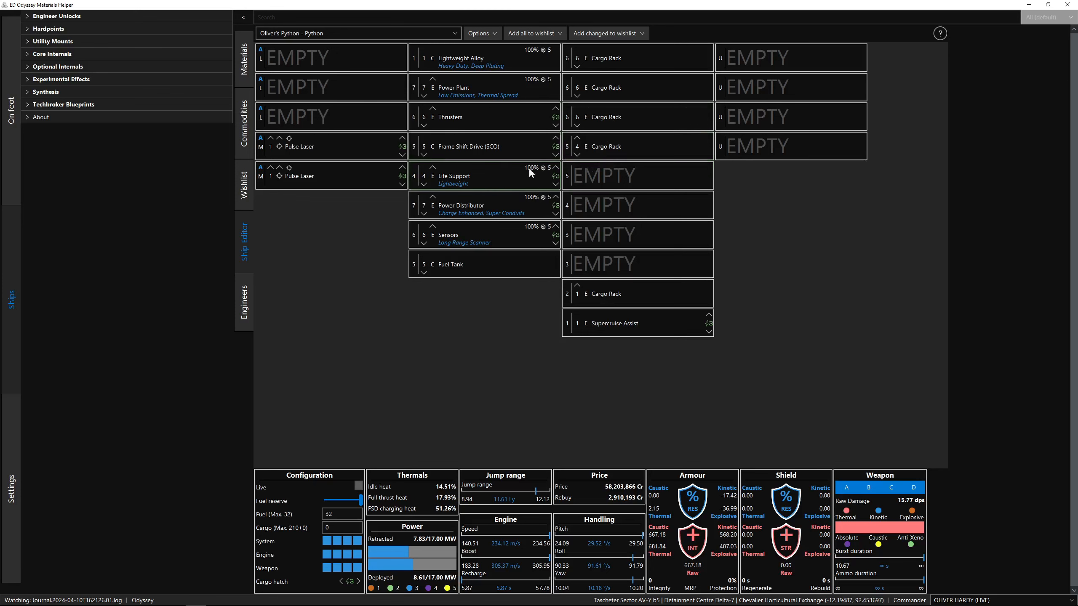
pyautogui.click(434, 168)
pyautogui.click(434, 168)
pyautogui.click(433, 168)
pyautogui.click(432, 184)
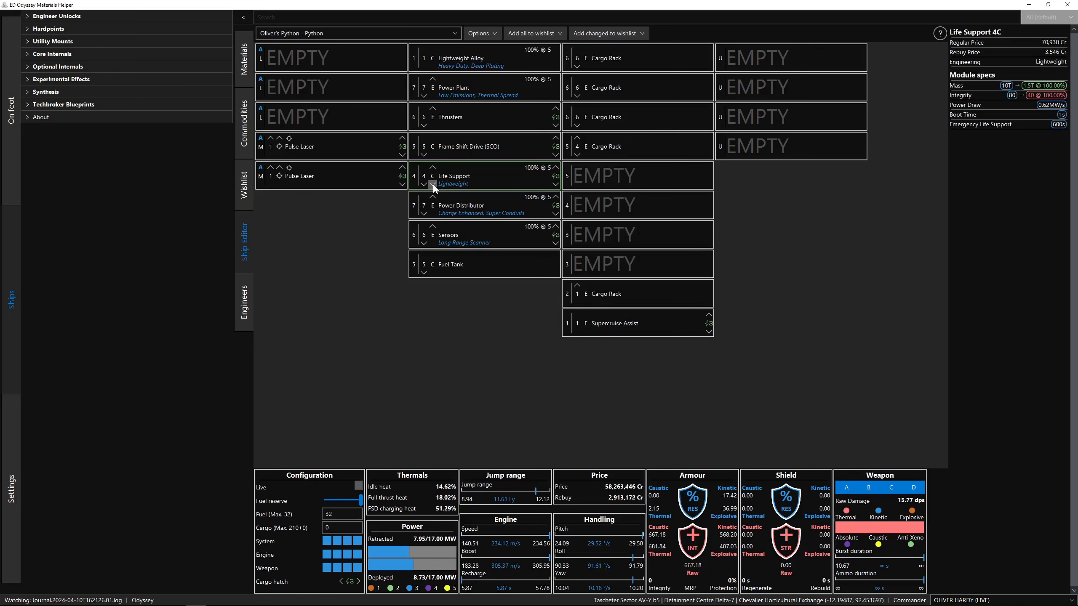
pyautogui.click(432, 184)
pyautogui.click(433, 184)
pyautogui.click(432, 167)
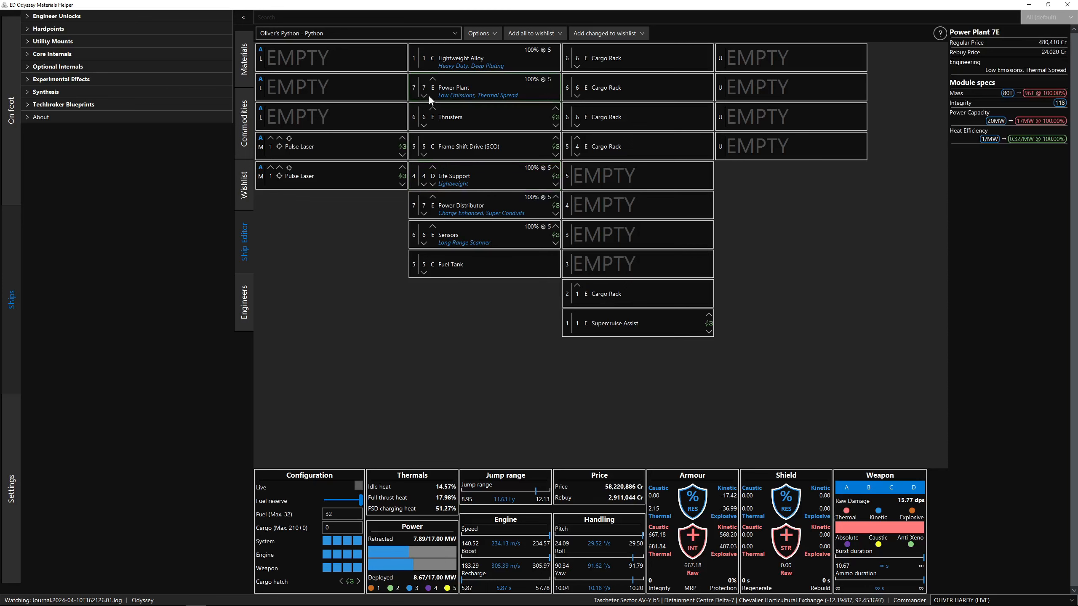
# Upgrade the Power Plant to 7A, keeping its Low Emissions and Thermal Spread engineering
pyautogui.click(432, 79)
pyautogui.click(434, 79)
pyautogui.click(434, 79)
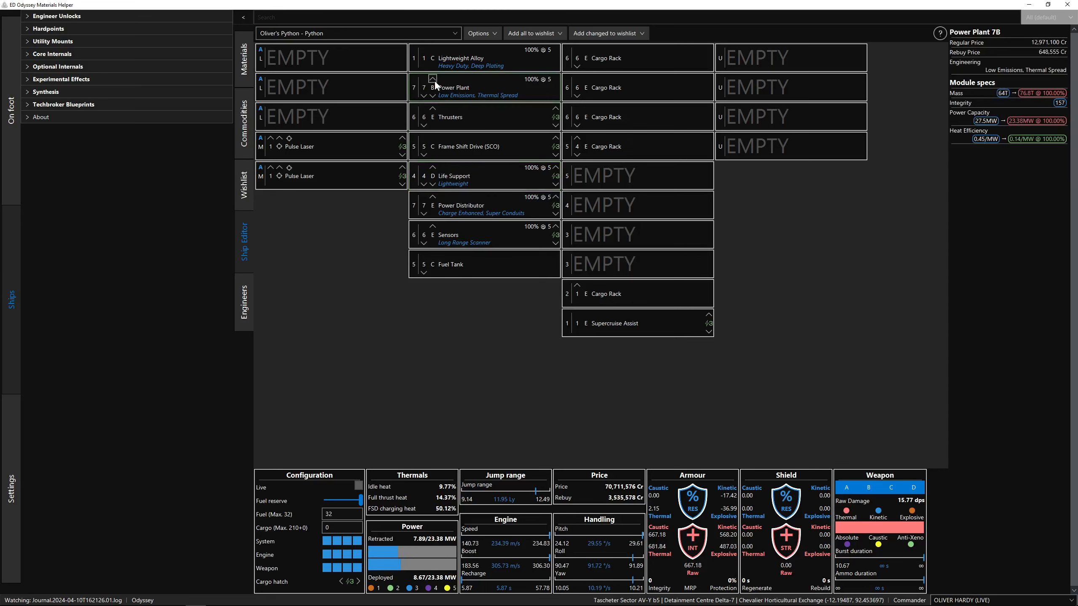
pyautogui.click(434, 79)
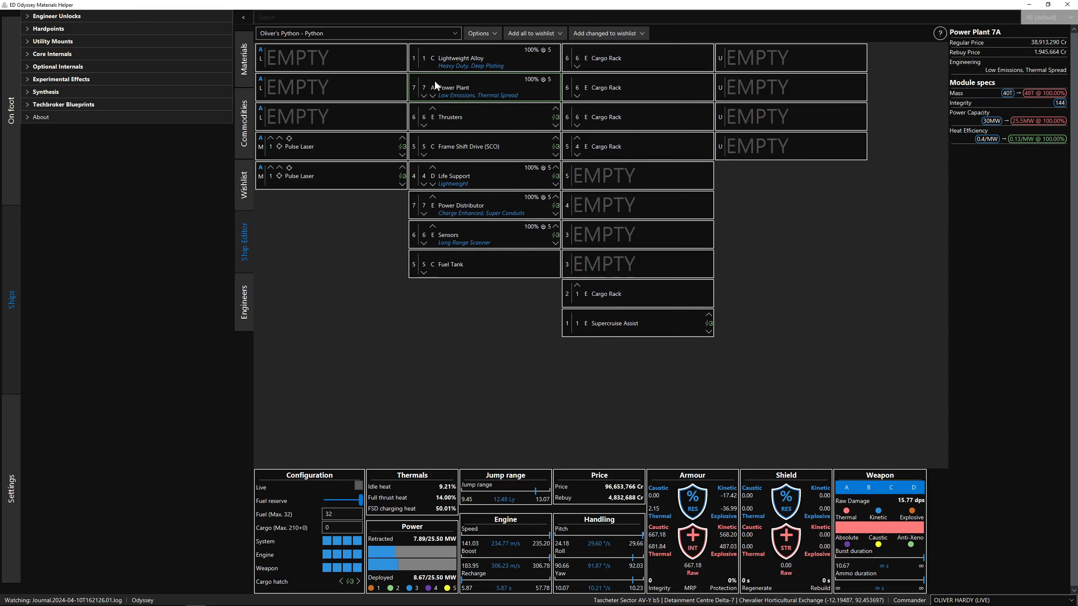
# Upgrade the Thrusters to 6A
pyautogui.click(432, 109)
pyautogui.click(433, 108)
pyautogui.click(433, 109)
pyautogui.click(433, 108)
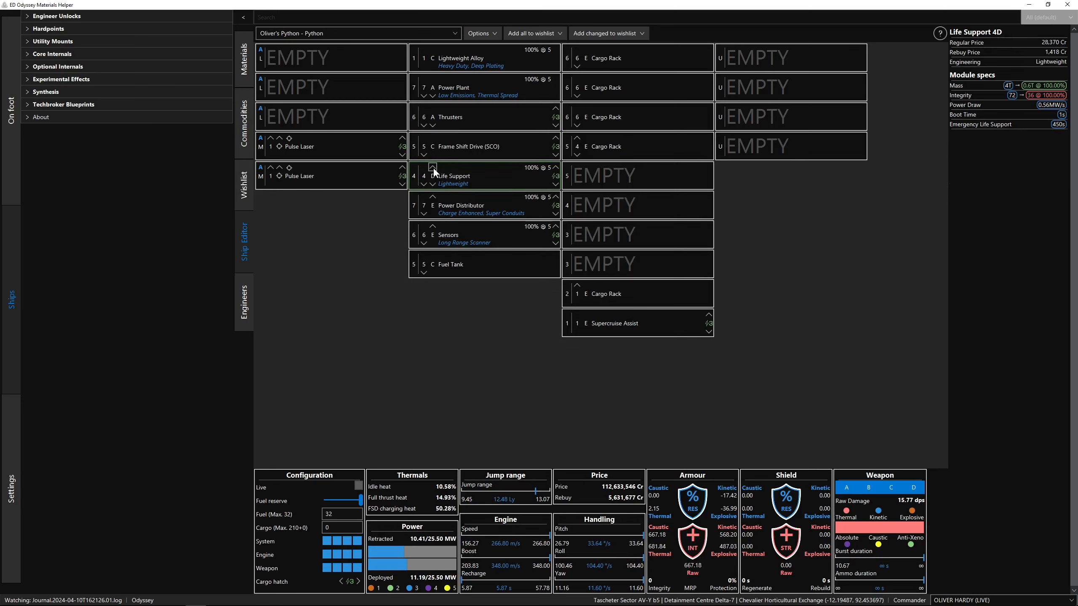
# Upgrade the Power Distributor to 7A and the Sensors to 6D, keeping their engineering
pyautogui.click(432, 197)
pyautogui.click(432, 197)
pyautogui.click(432, 197)
pyautogui.click(433, 197)
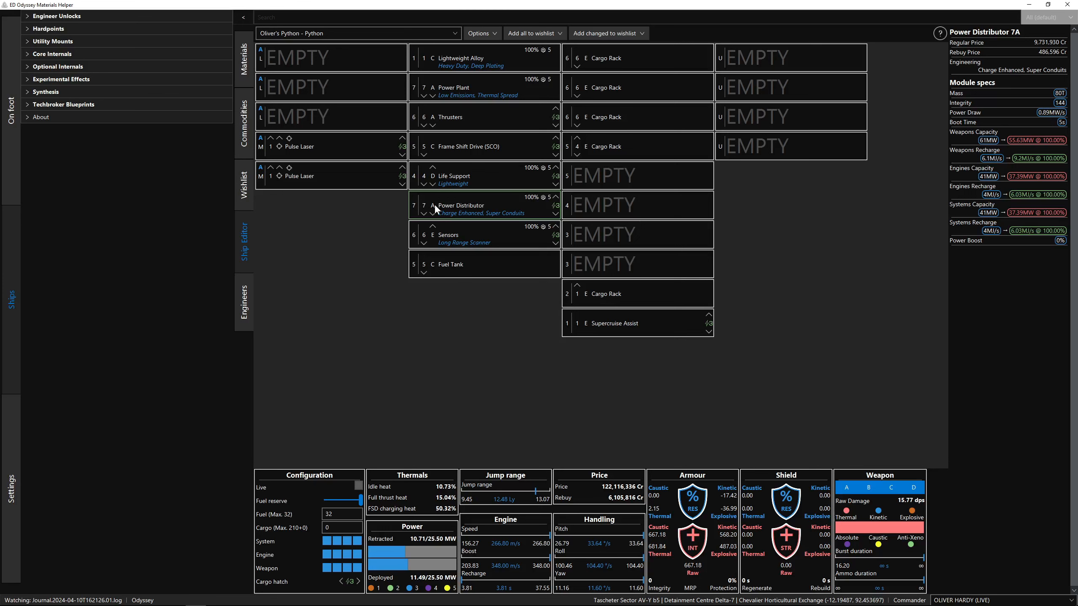
pyautogui.click(433, 227)
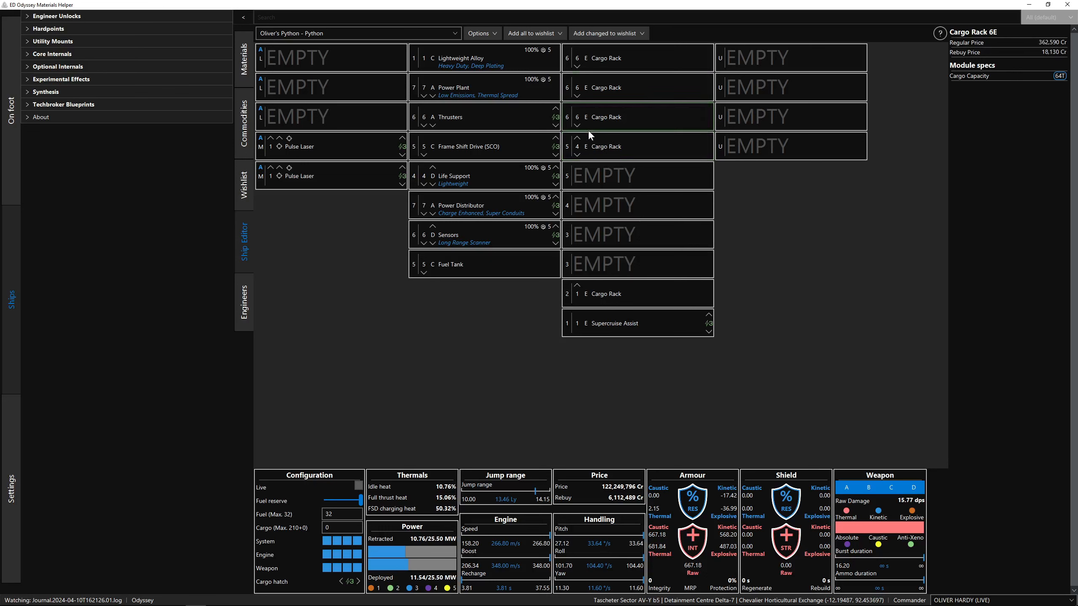
# Replace the 4E Cargo Rack in the first size 5 optional slot with a 5C Bi-Weave Shield Generator
pyautogui.click(638, 145)
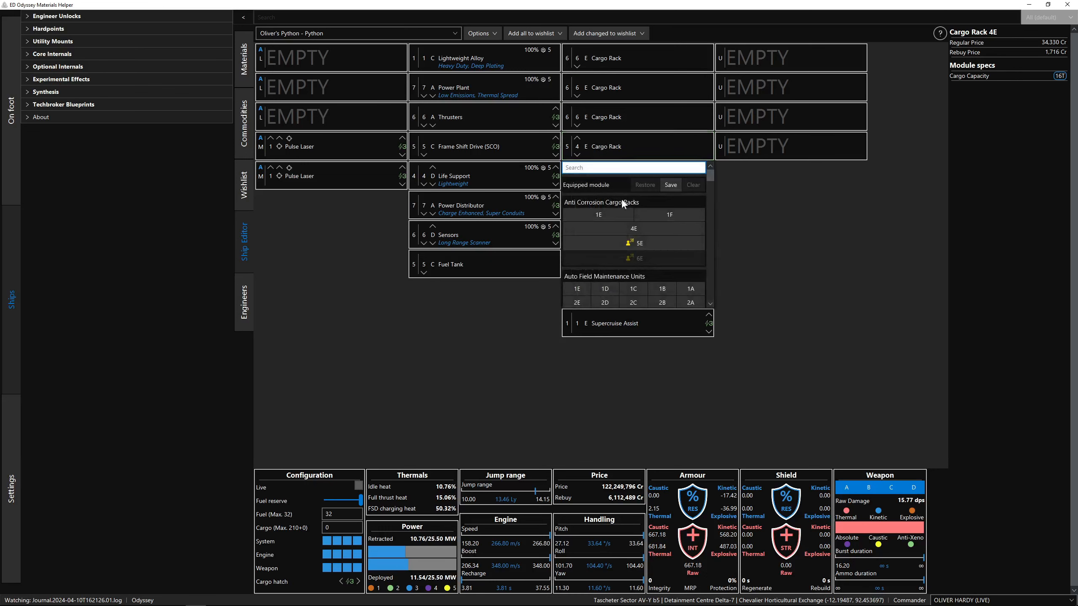
pyautogui.scroll(-1, 615, 217)
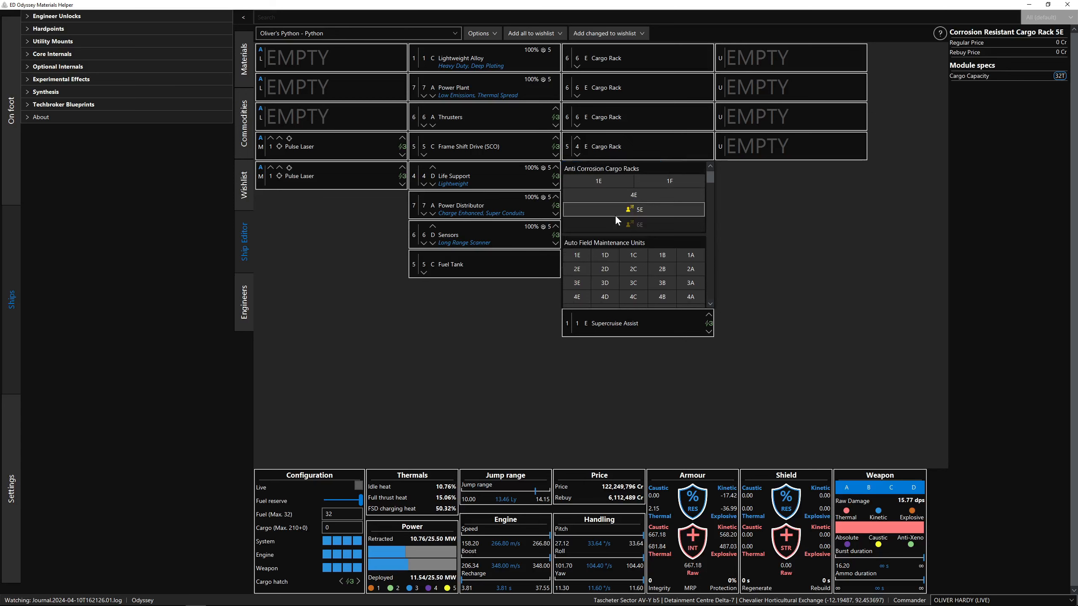
pyautogui.scroll(-3, 615, 218)
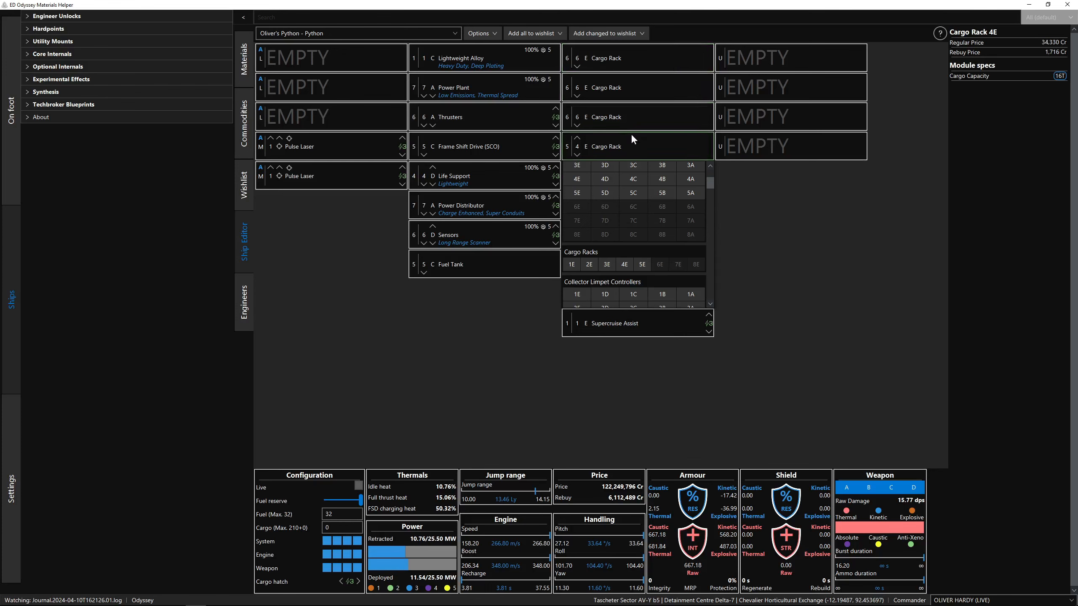
pyautogui.scroll(-3, 633, 195)
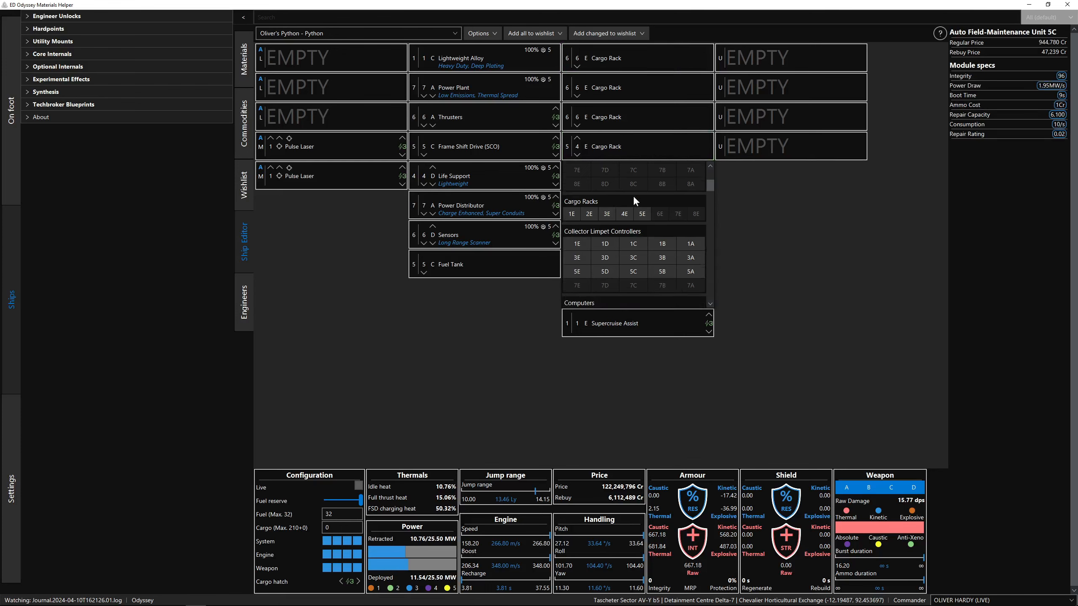
pyautogui.scroll(-3, 633, 195)
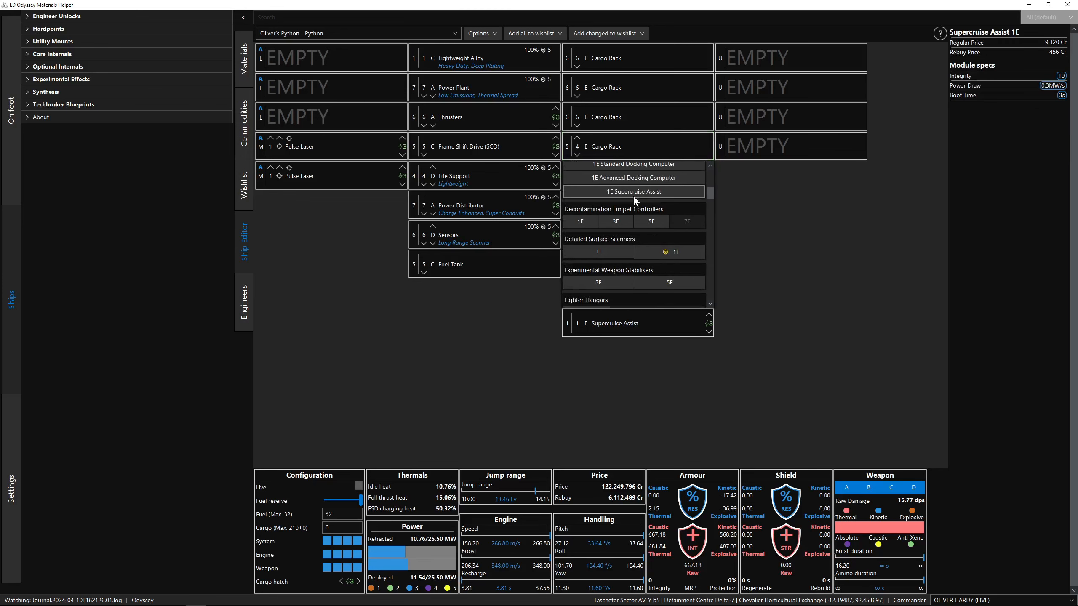
pyautogui.scroll(-2, 633, 196)
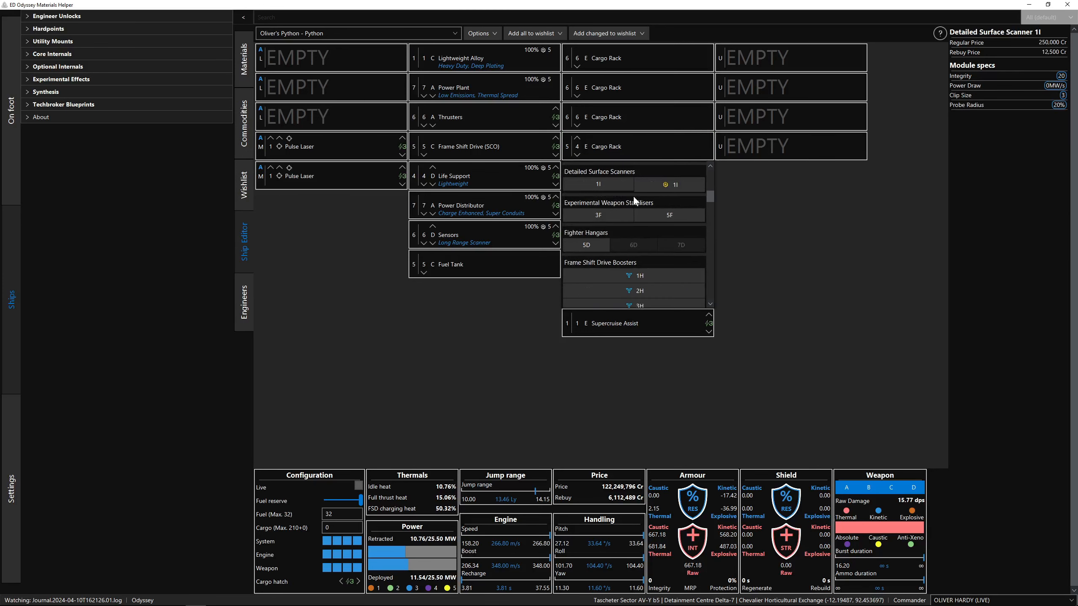
pyautogui.scroll(-4, 633, 196)
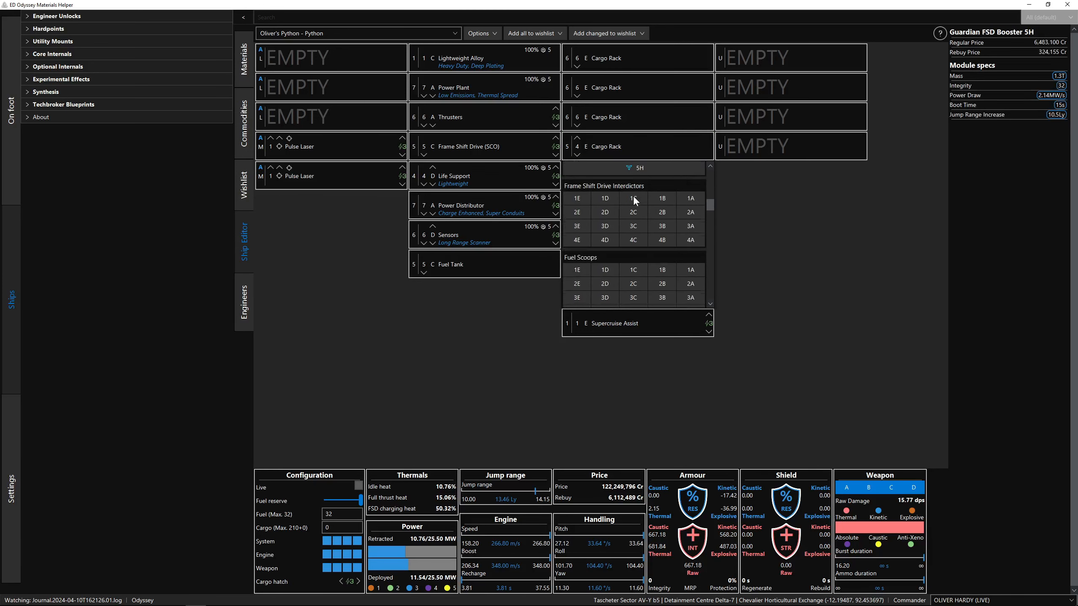
pyautogui.scroll(-5, 633, 197)
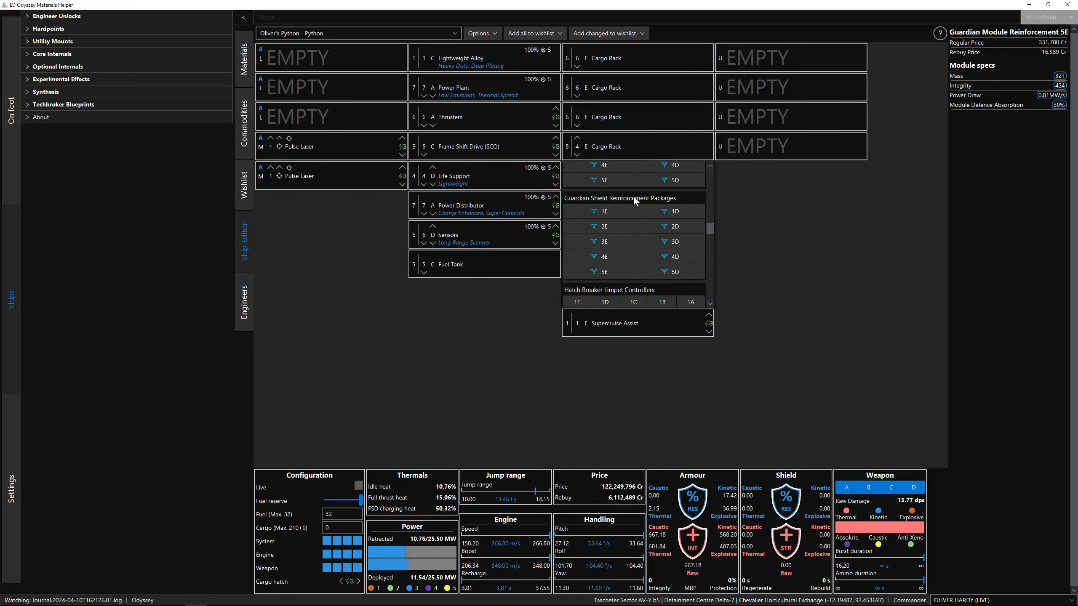
pyautogui.scroll(-5, 633, 196)
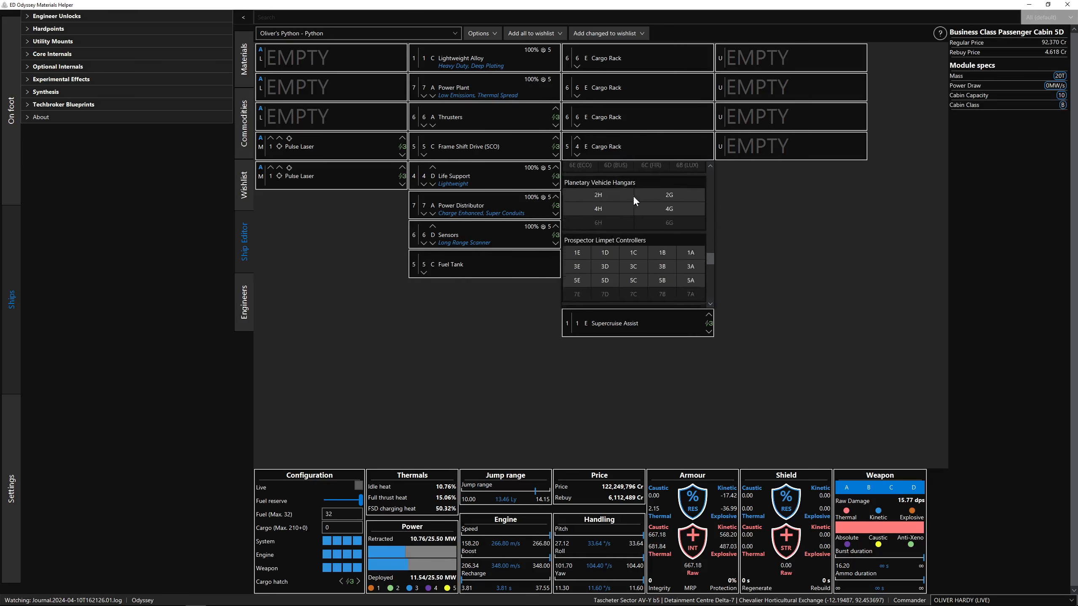
pyautogui.scroll(-4, 633, 196)
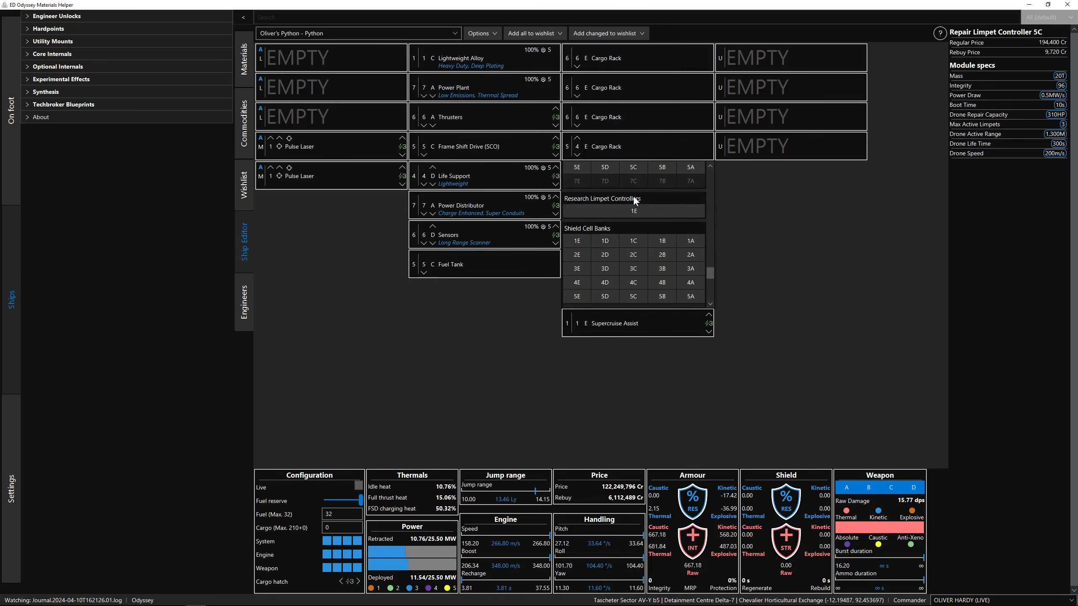
pyautogui.scroll(-3, 634, 196)
pyautogui.scroll(-2, 634, 196)
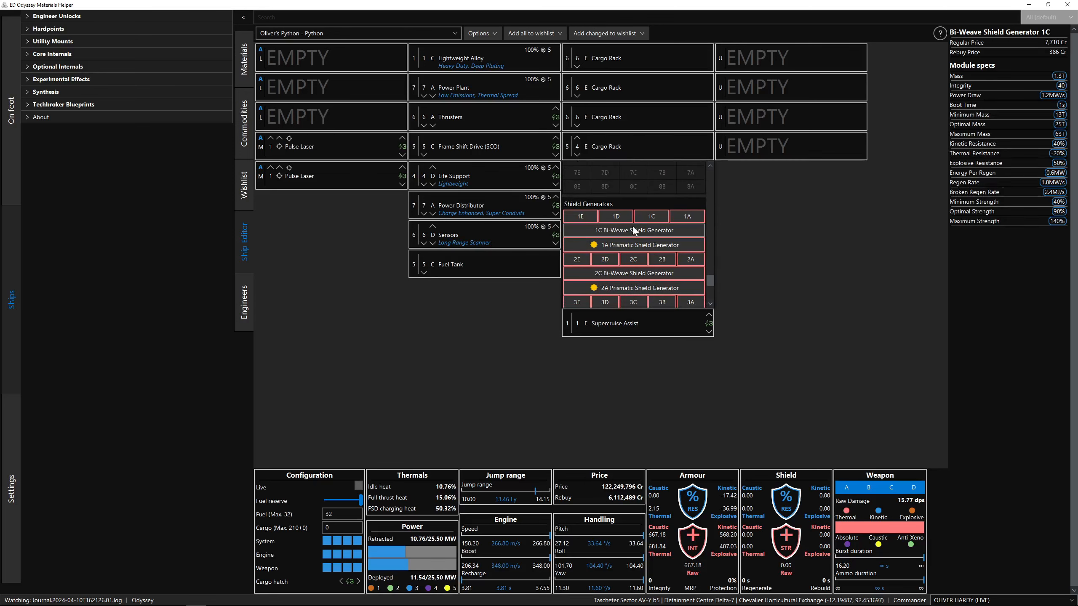
pyautogui.scroll(-3, 633, 226)
pyautogui.scroll(-6, 632, 226)
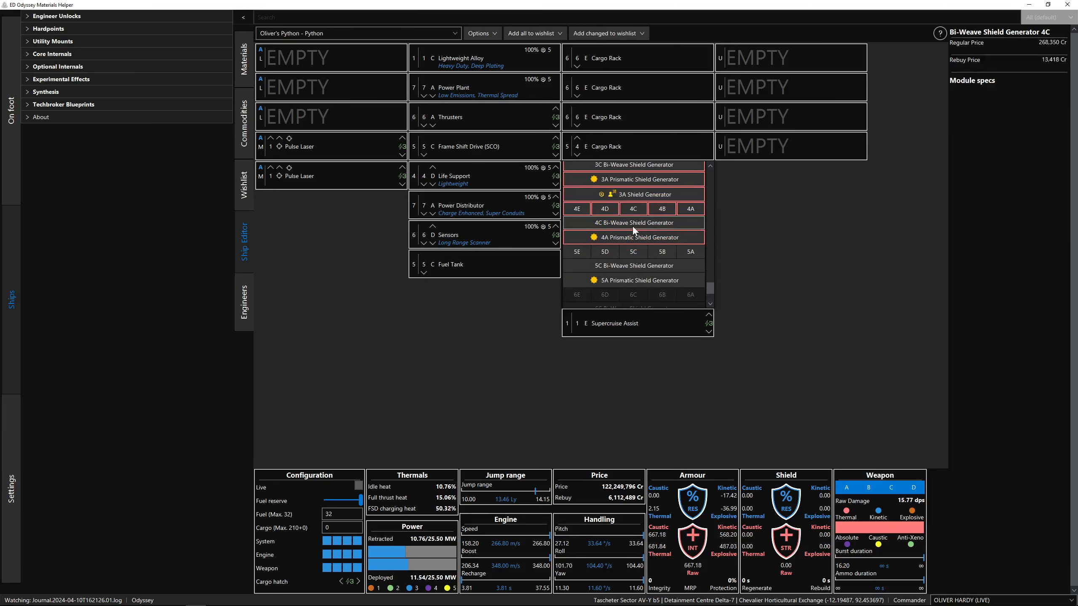
pyautogui.click(639, 266)
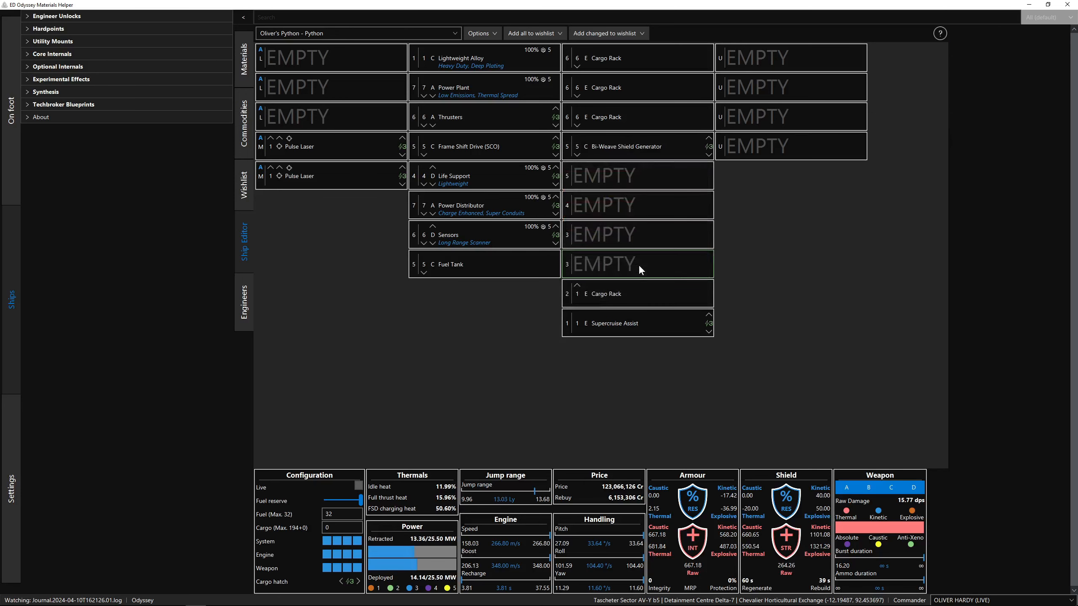
# Fit a 5H Guardian Frame Shift Drive Booster in the empty size 5 optional slot
pyautogui.click(664, 171)
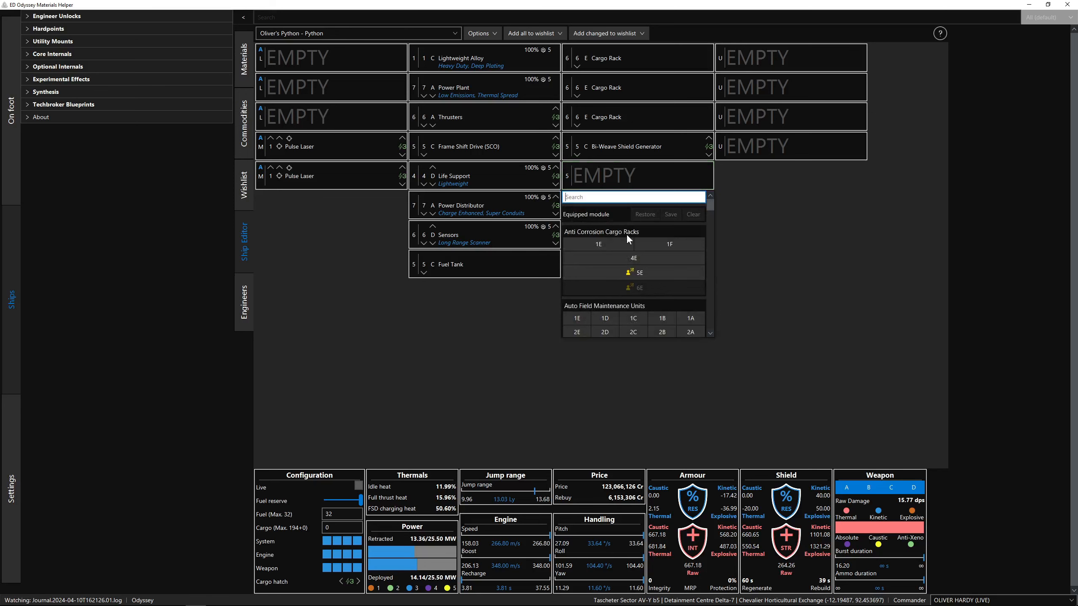
pyautogui.scroll(-6, 626, 234)
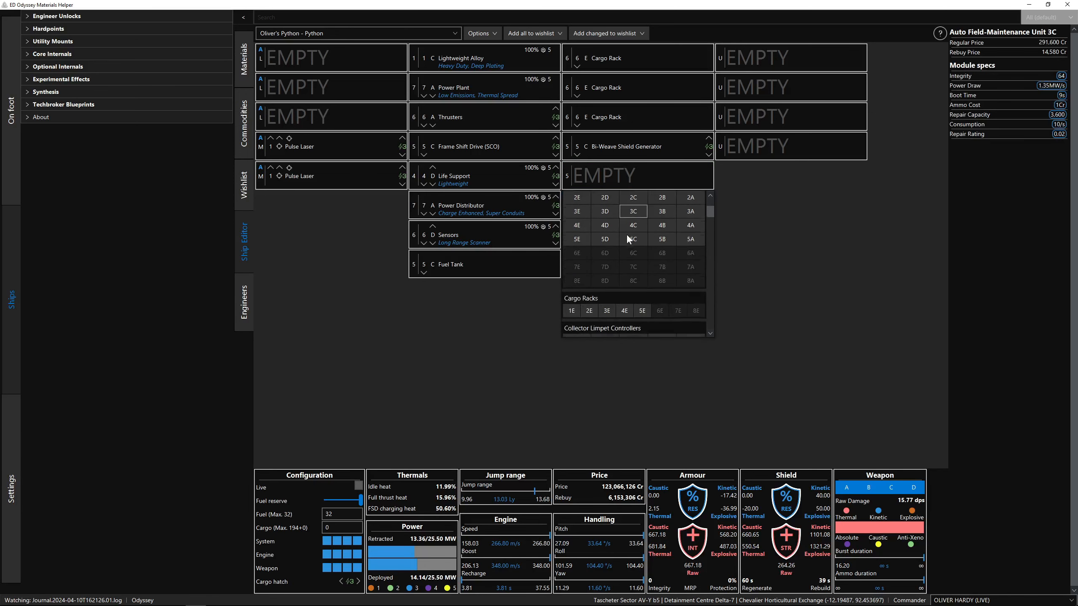
pyautogui.scroll(-5, 628, 239)
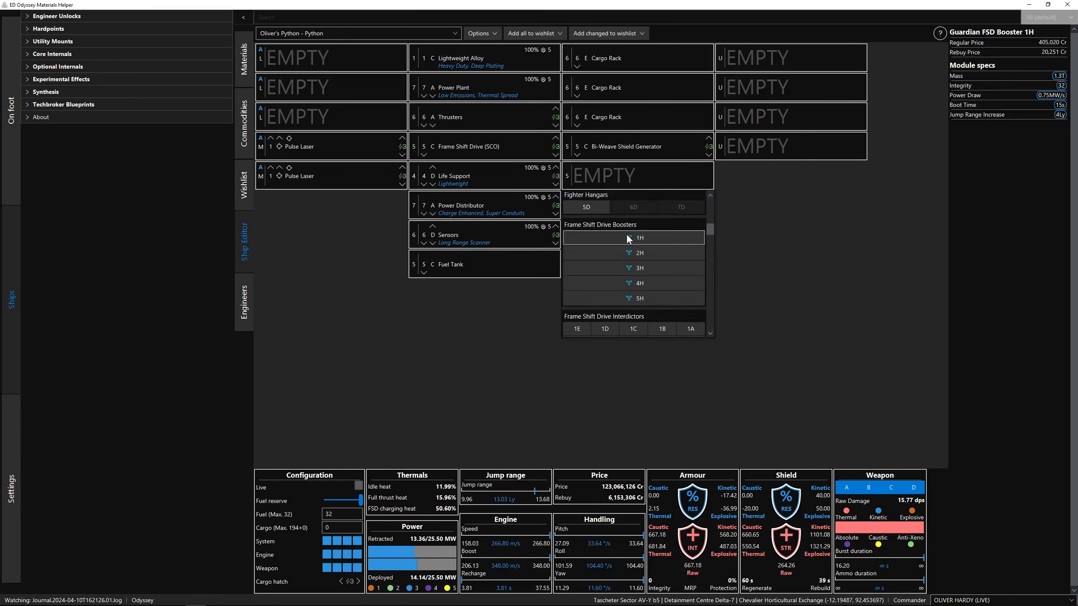
pyautogui.scroll(-6, 627, 234)
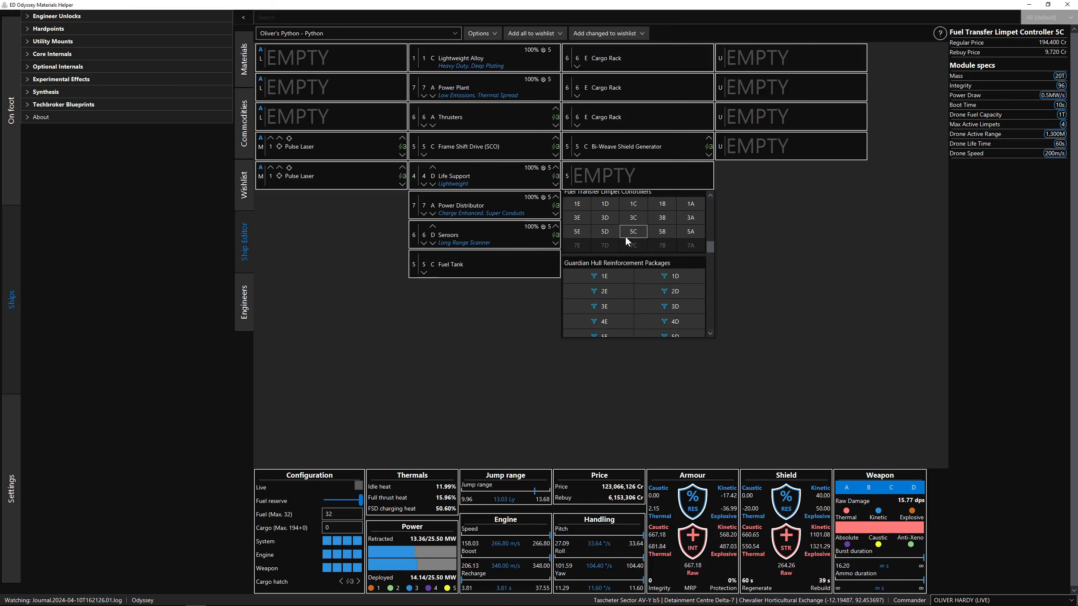
pyautogui.scroll(-4, 625, 239)
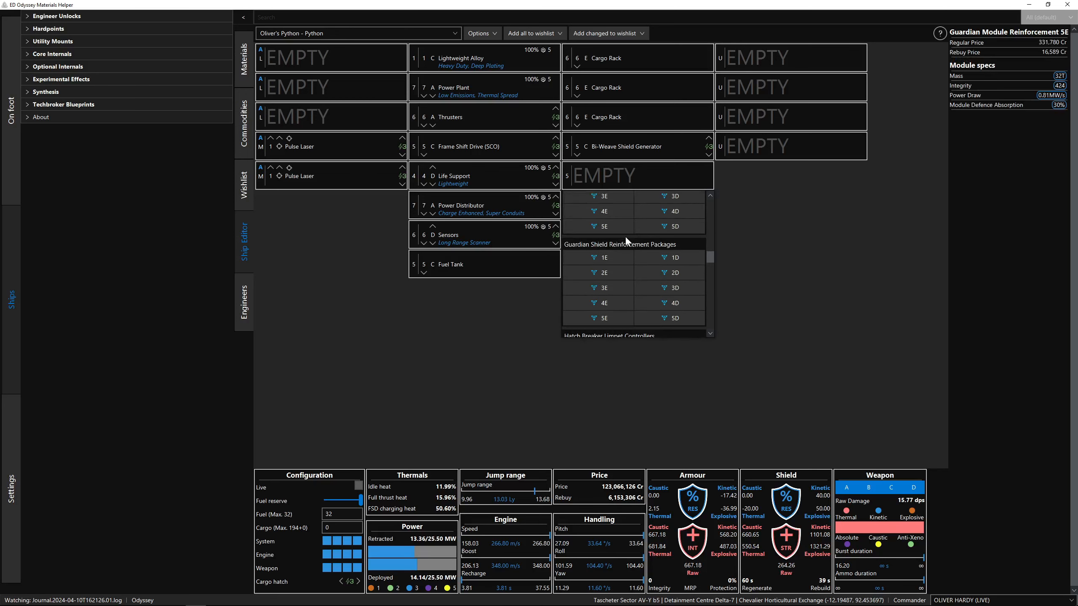
pyautogui.scroll(-2, 625, 237)
pyautogui.scroll(3, 625, 237)
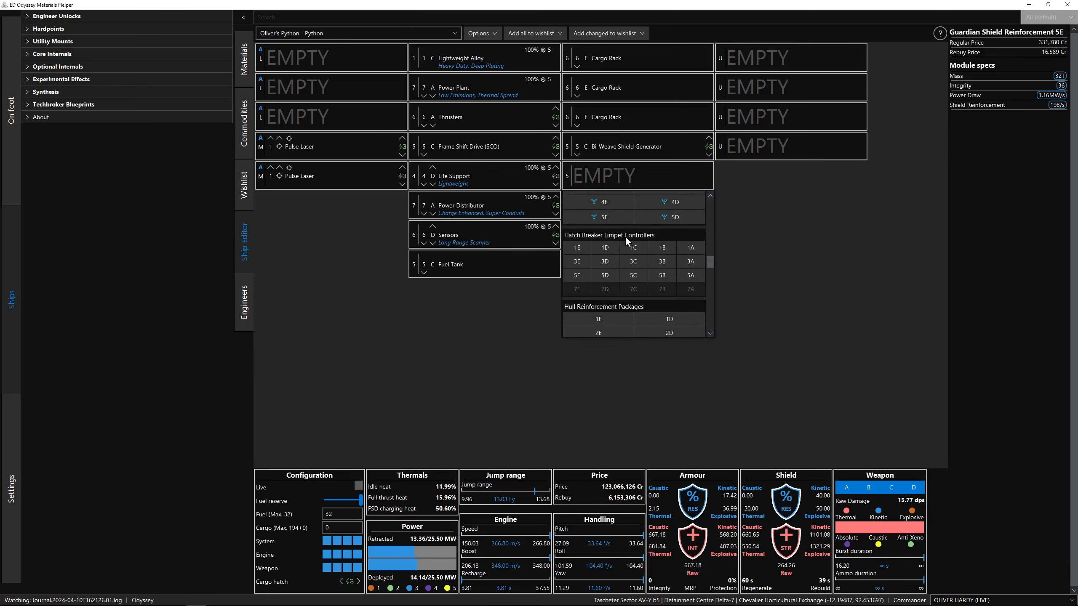
pyautogui.scroll(4, 624, 241)
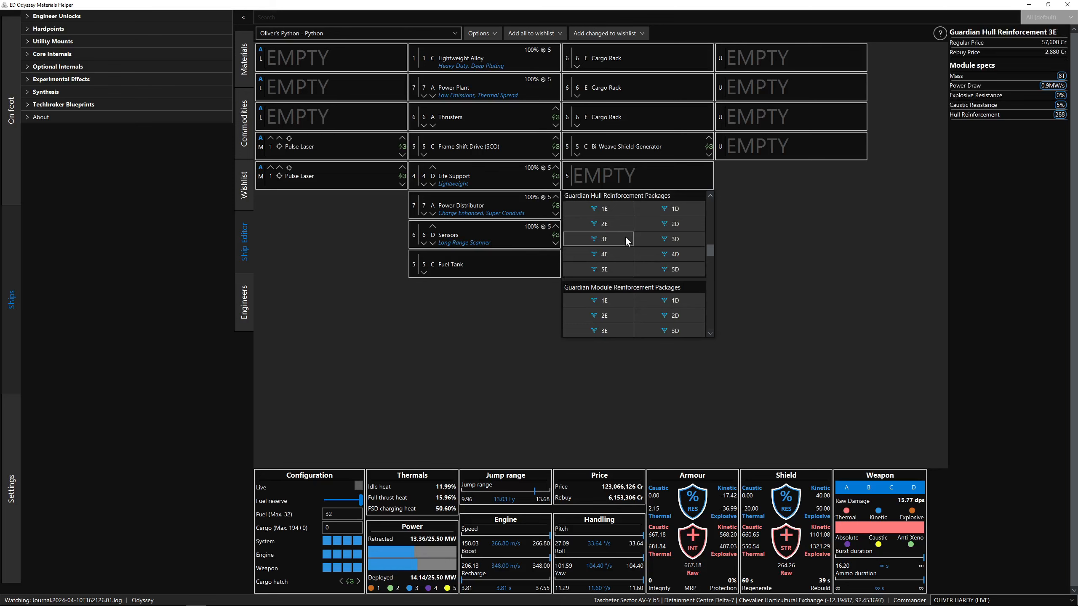
pyautogui.scroll(2, 624, 236)
pyautogui.scroll(1, 625, 236)
pyautogui.scroll(4, 625, 236)
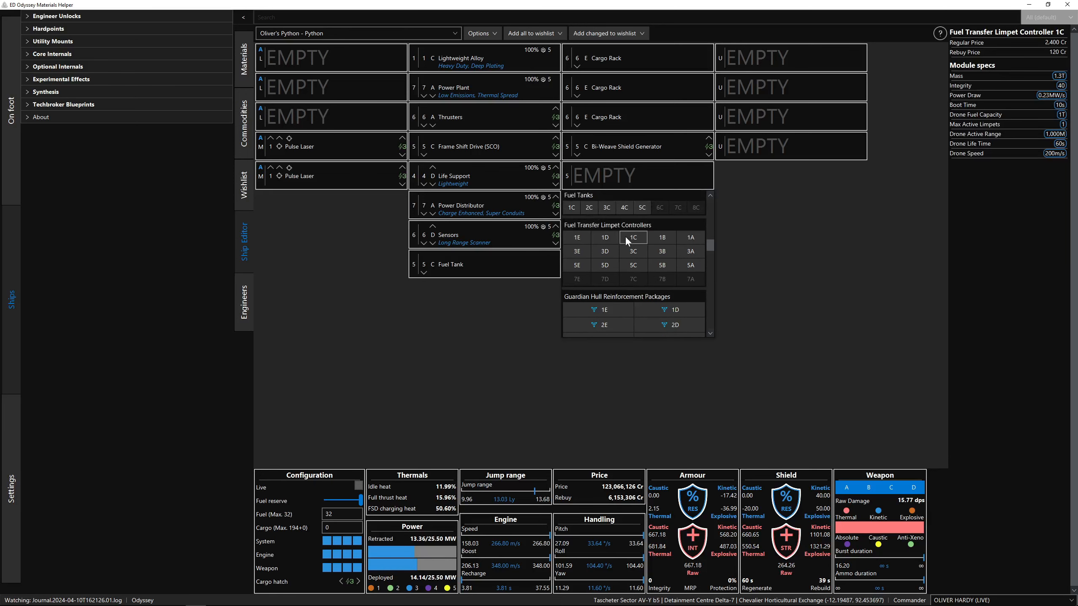
pyautogui.scroll(2, 626, 238)
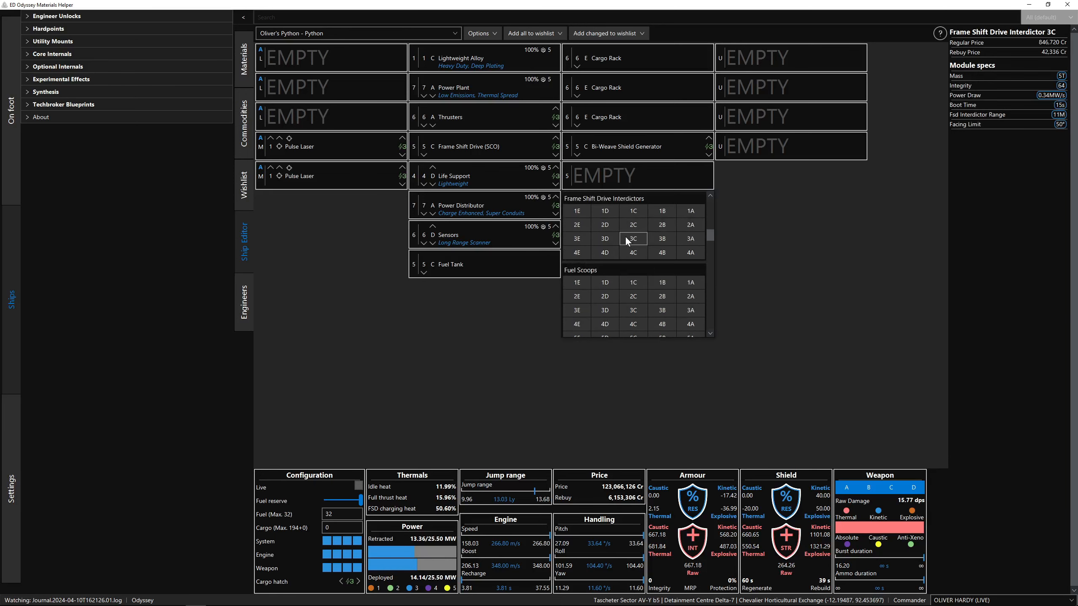
pyautogui.scroll(5, 626, 238)
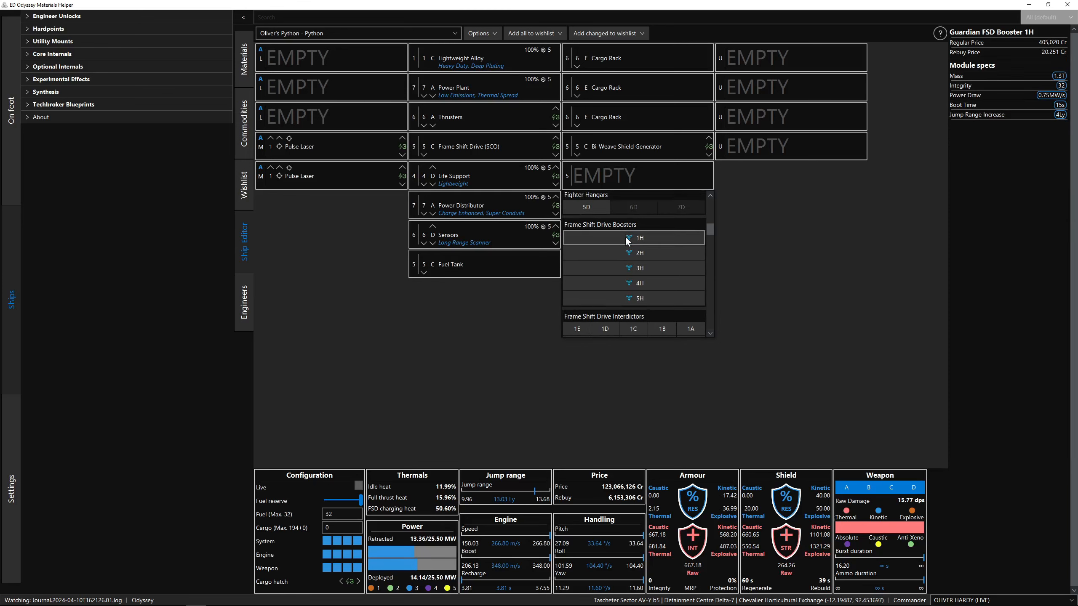
pyautogui.click(639, 298)
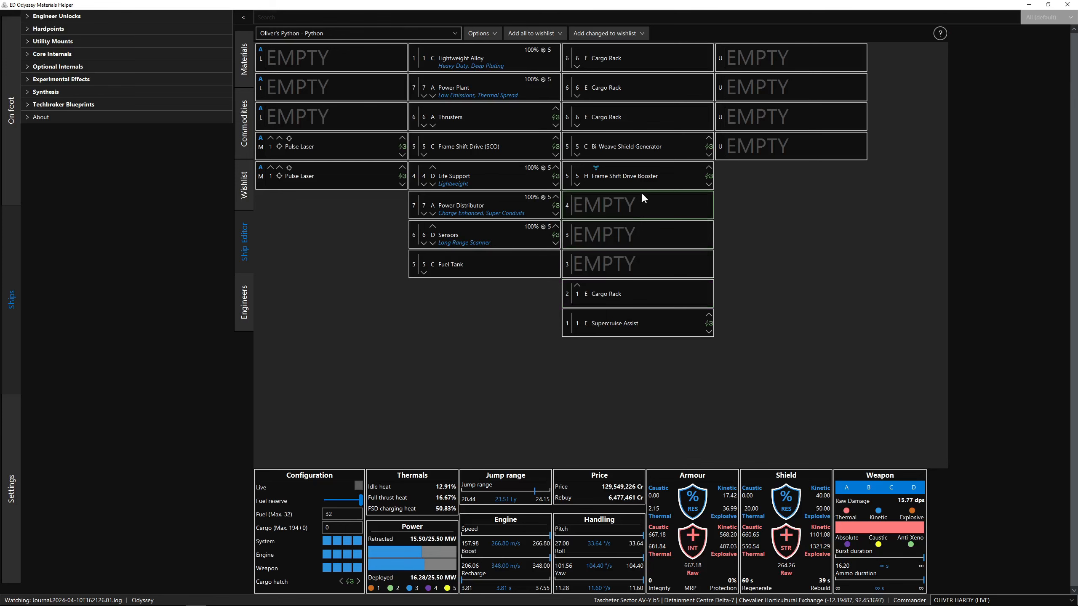
# Fit a 4C Fuel Tank in the empty size 4 optional slot
pyautogui.click(642, 204)
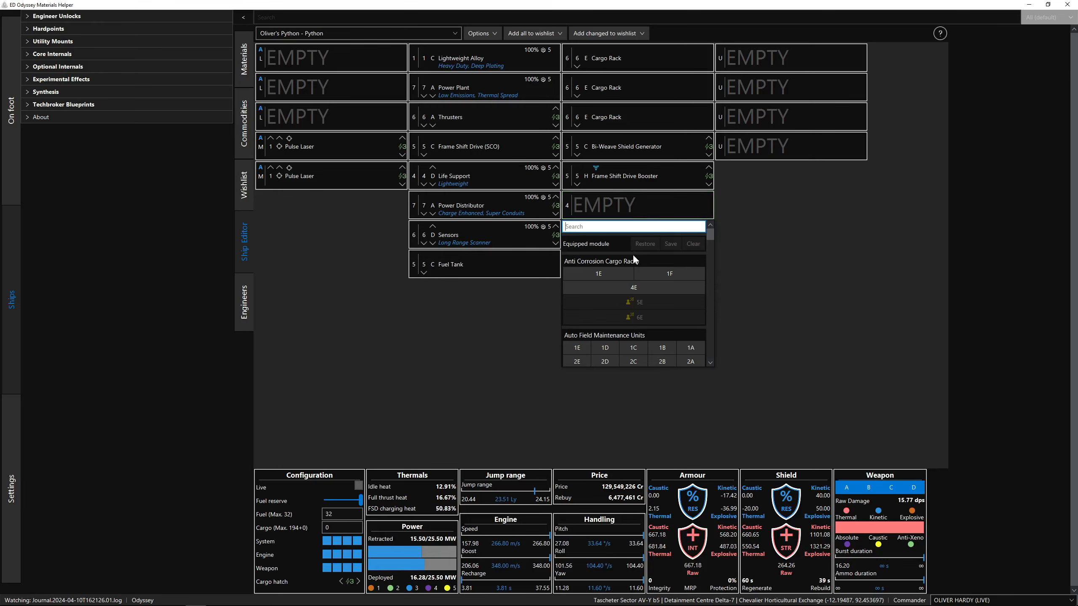
pyautogui.scroll(-2, 633, 254)
pyautogui.scroll(-10, 633, 253)
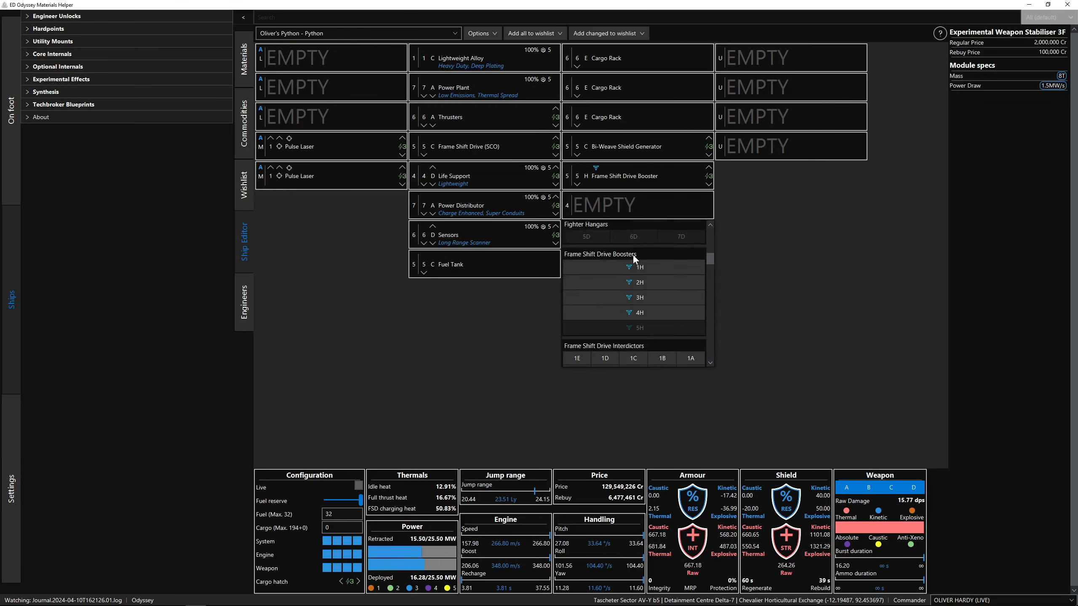
pyautogui.scroll(-6, 633, 254)
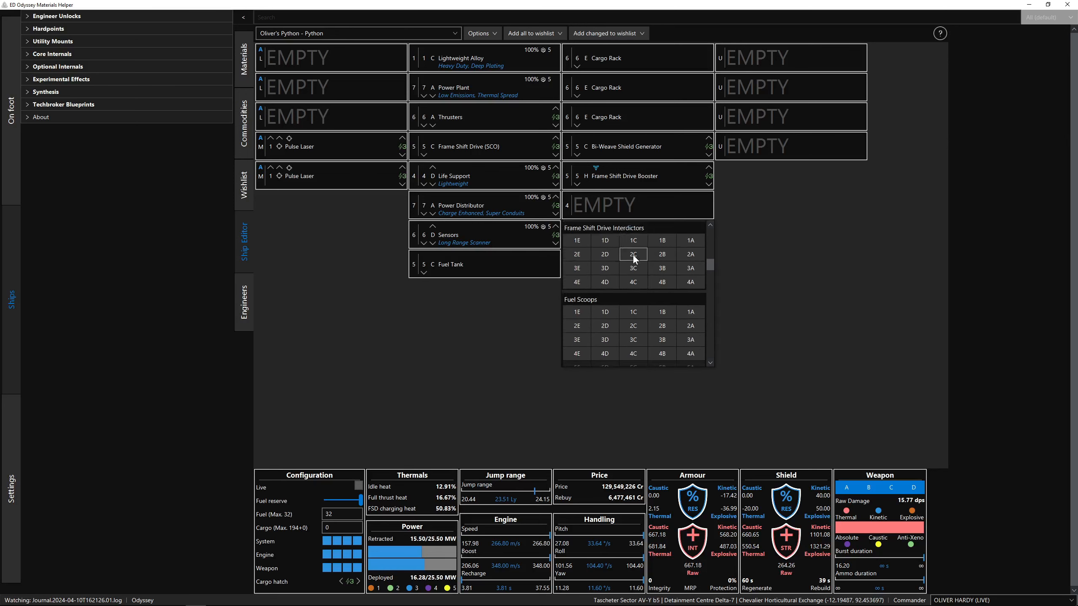
pyautogui.scroll(-3, 634, 258)
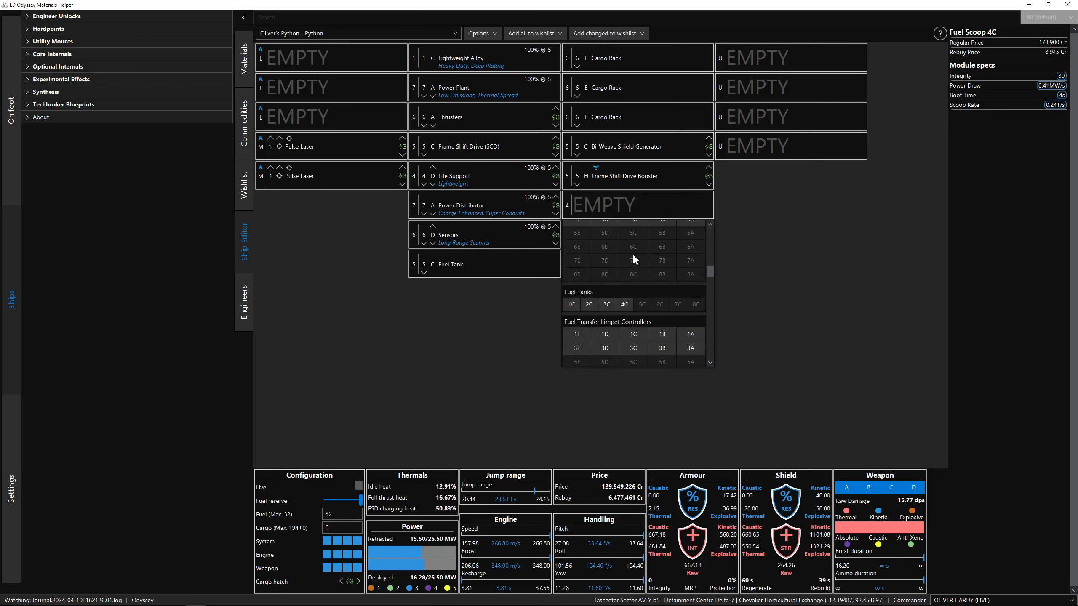
pyautogui.click(624, 304)
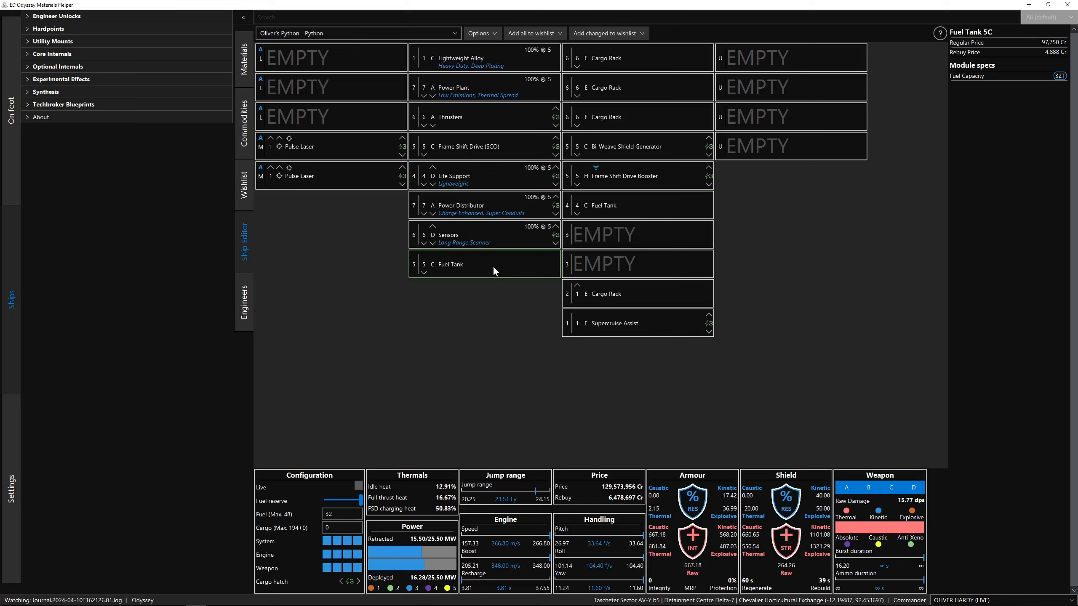
# Fit a 3E Cargo Rack in the first empty size 3 optional slot
pyautogui.click(621, 231)
pyautogui.scroll(-5, 596, 303)
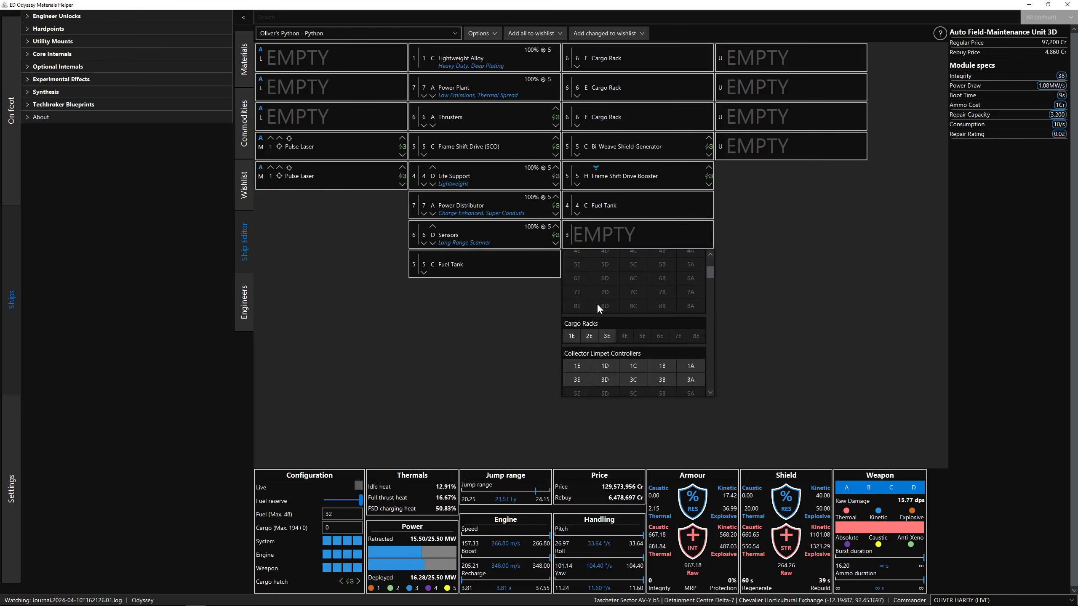
pyautogui.click(608, 336)
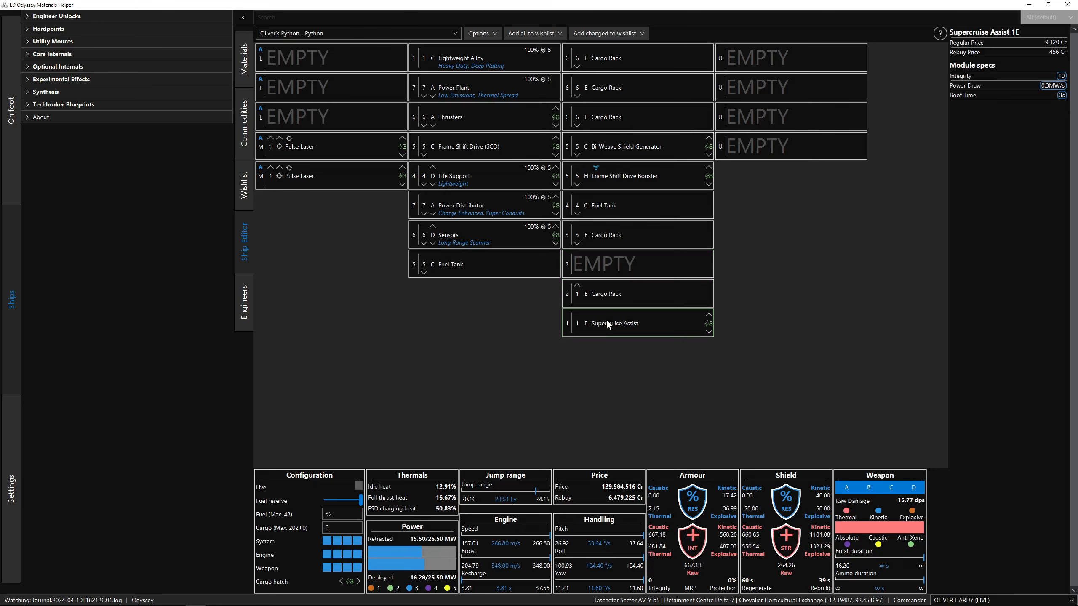
# Fit a 3D Guardian Shield Reinforcement Package in the empty size 3 optional slot
pyautogui.click(605, 266)
pyautogui.scroll(-15, 613, 368)
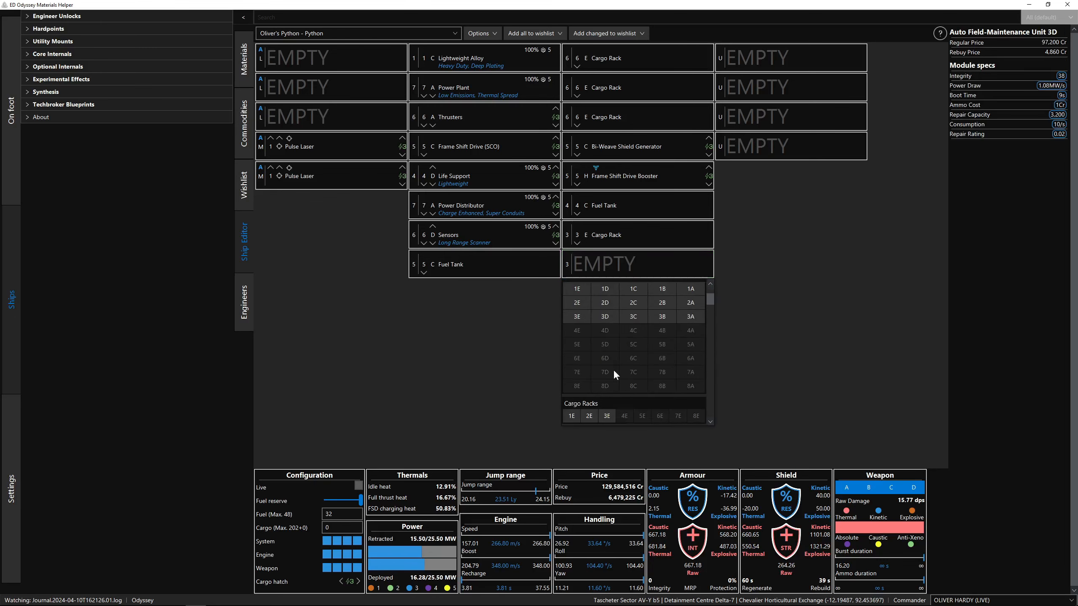
pyautogui.scroll(-1, 614, 371)
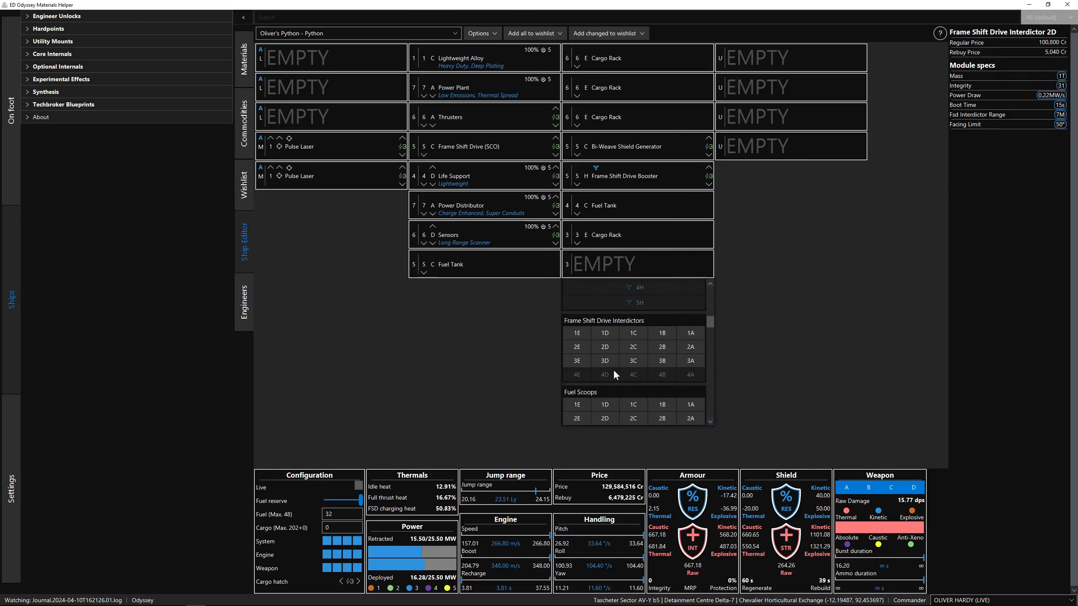
pyautogui.scroll(-5, 614, 371)
pyautogui.scroll(-5, 613, 369)
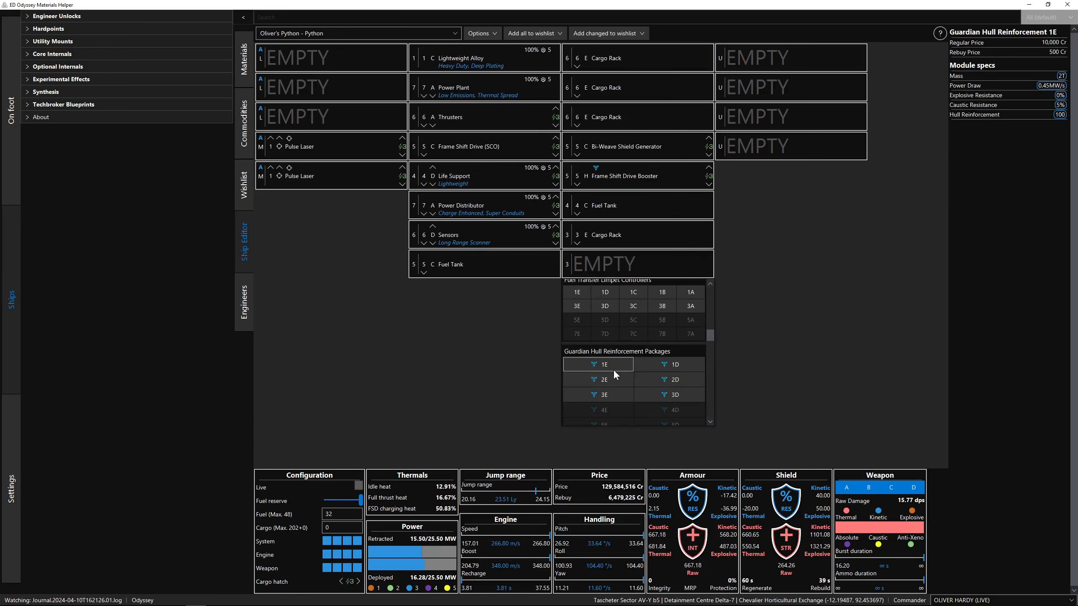
pyautogui.scroll(-2, 613, 369)
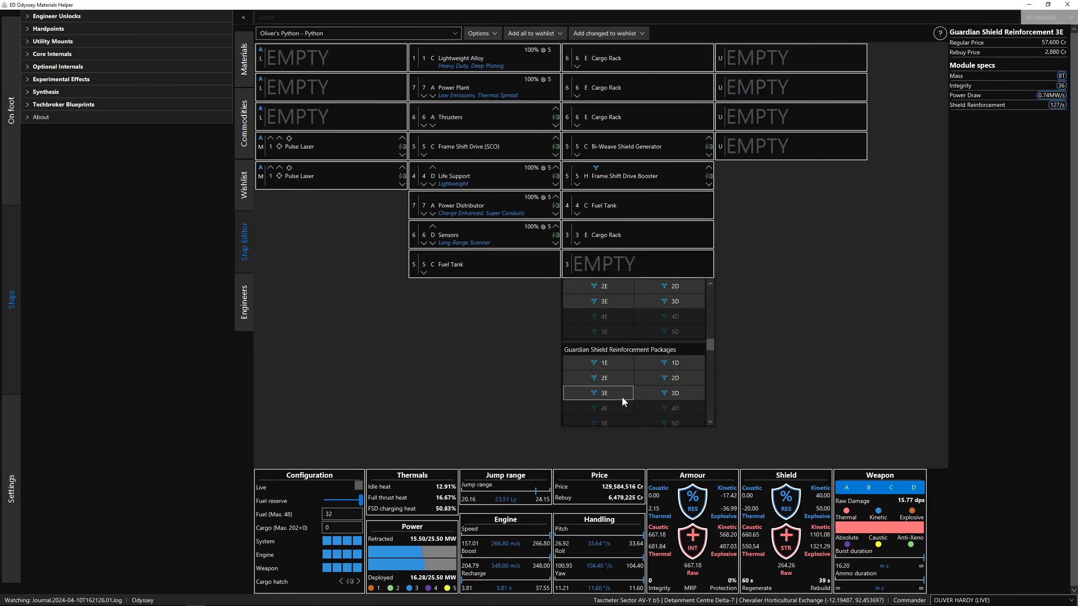
pyautogui.click(651, 391)
# Replace the 1E Cargo Rack in the size 2 optional slot with a 2D Guardian Shield Reinforcement Package
pyautogui.click(625, 297)
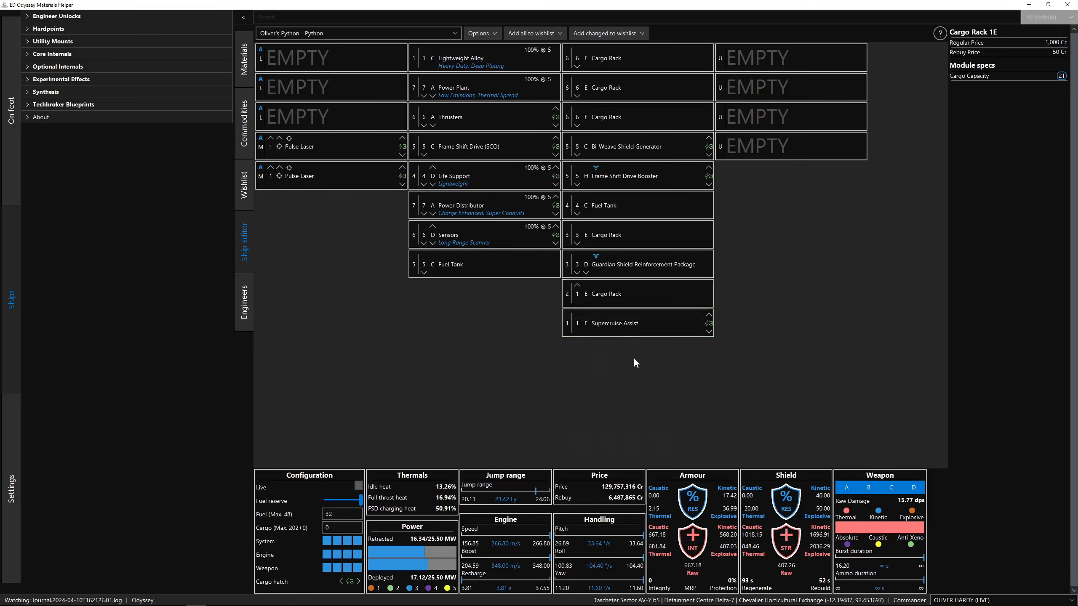
pyautogui.scroll(-4, 633, 359)
pyautogui.scroll(5, 633, 365)
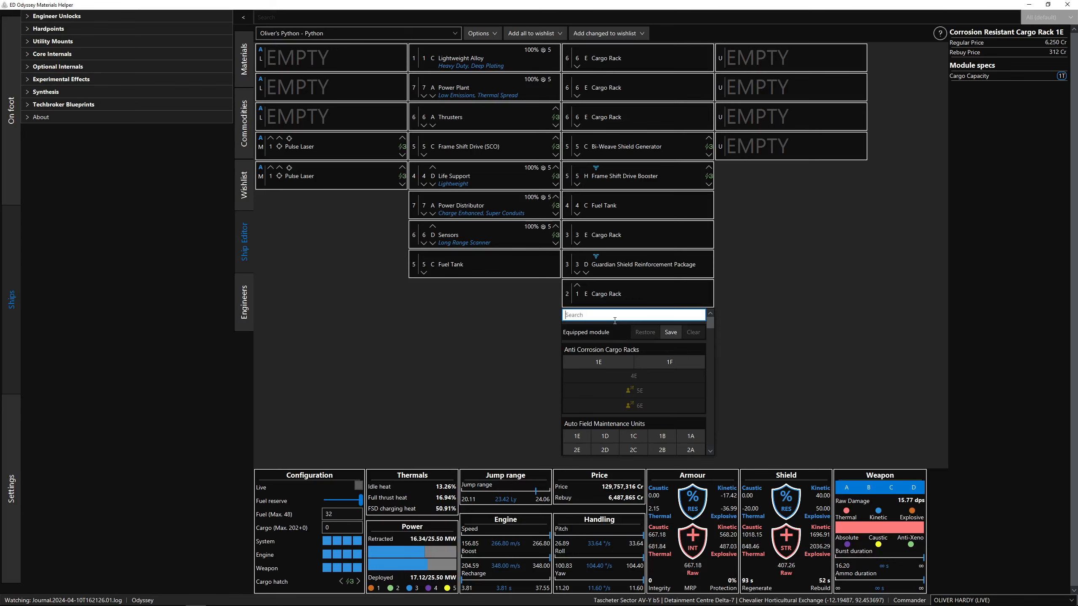
pyautogui.write('guar')
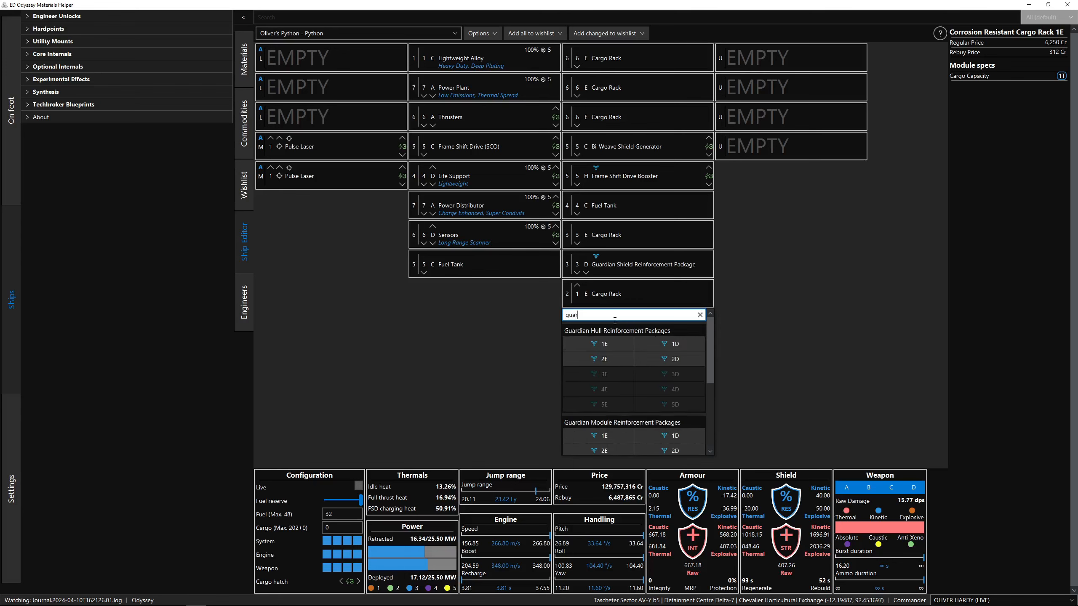
pyautogui.write('dian s')
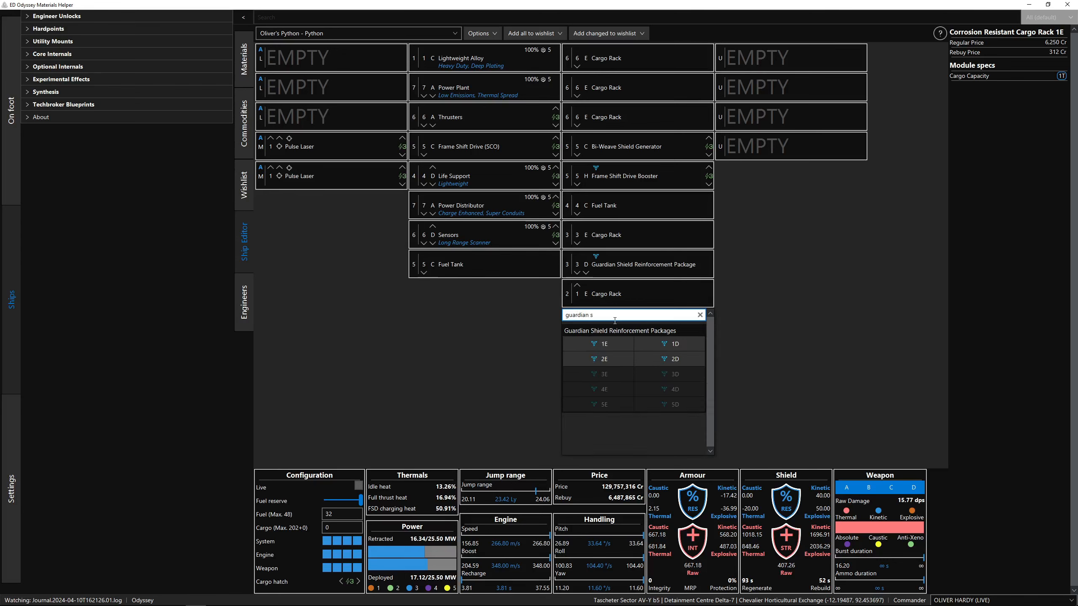
pyautogui.click(652, 356)
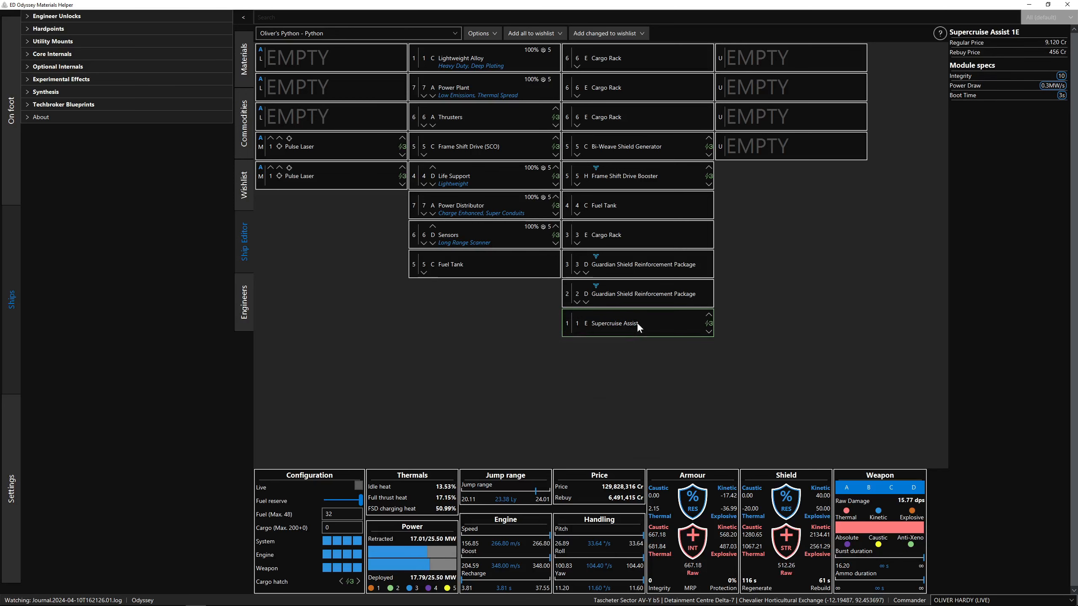
# Replace the Supercruise Assist in the size 1 optional slot with a 1D Guardian Shield Reinforcement Package
pyautogui.click(636, 325)
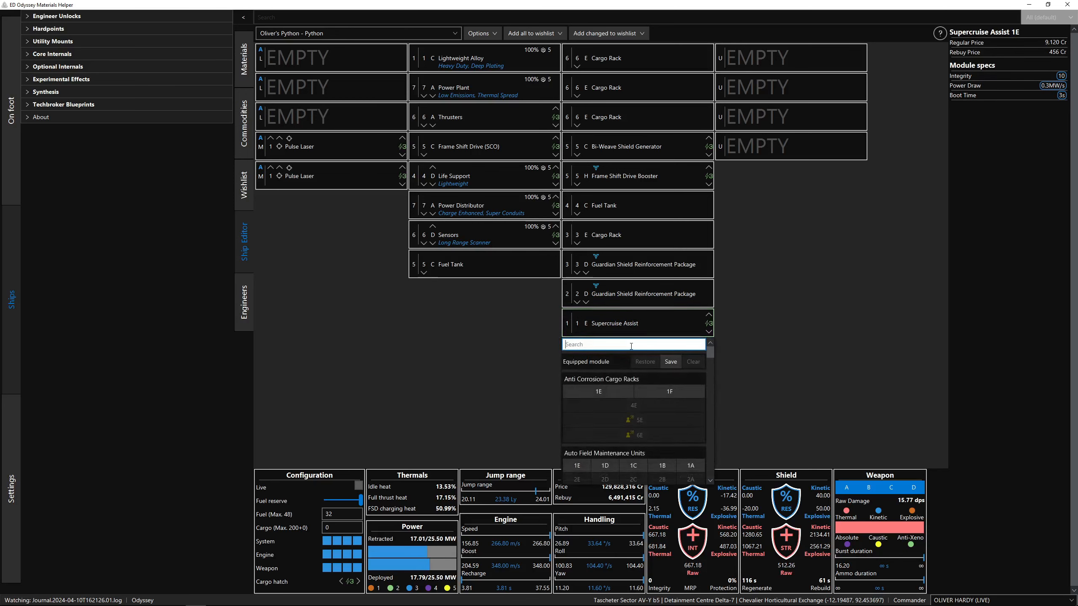
pyautogui.write('guar')
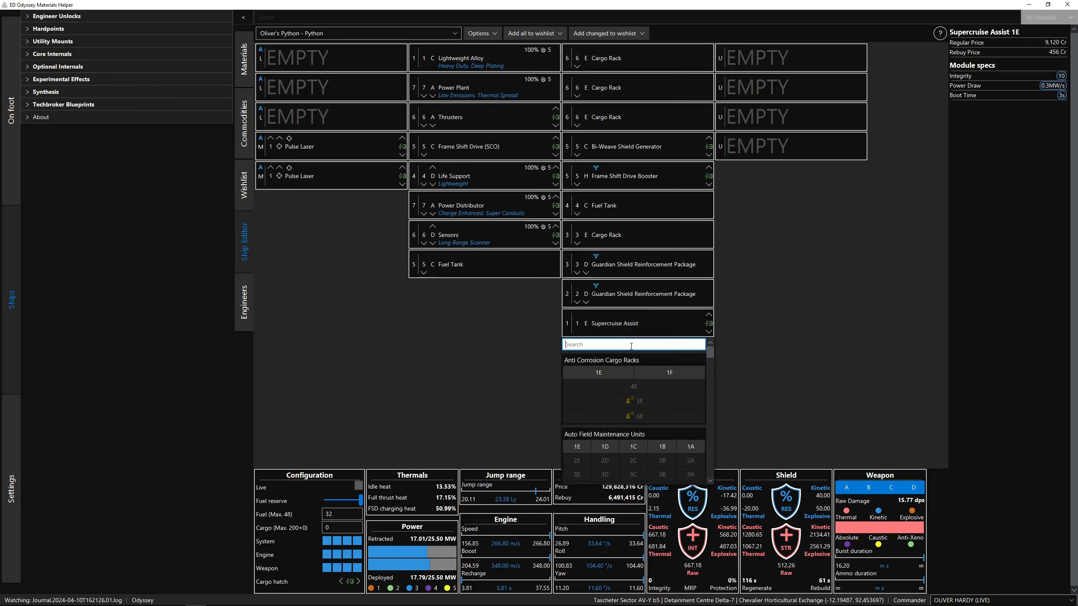
pyautogui.write('dian s')
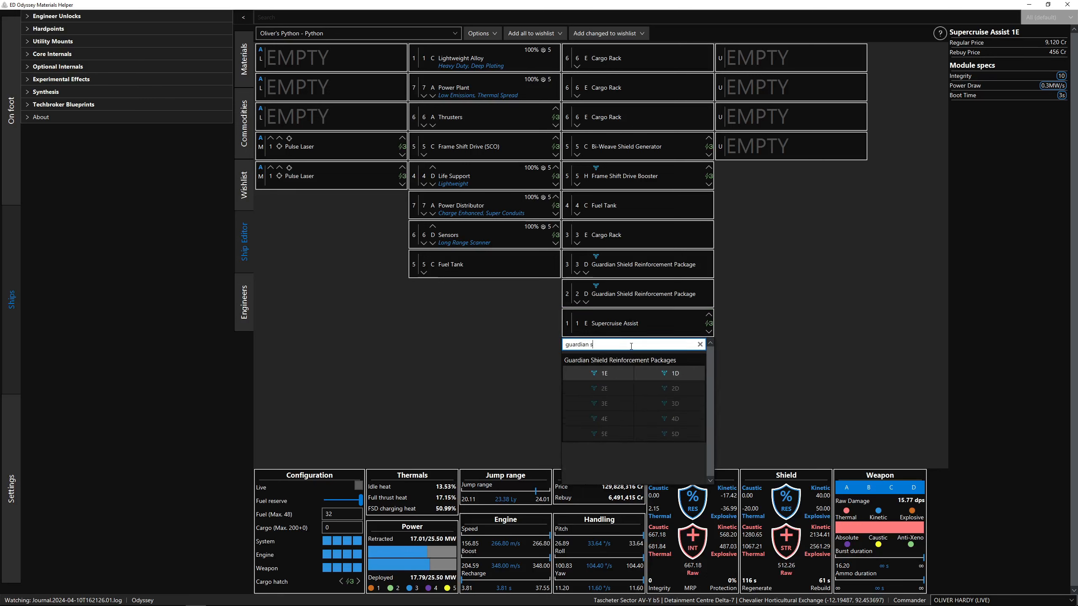
pyautogui.click(669, 375)
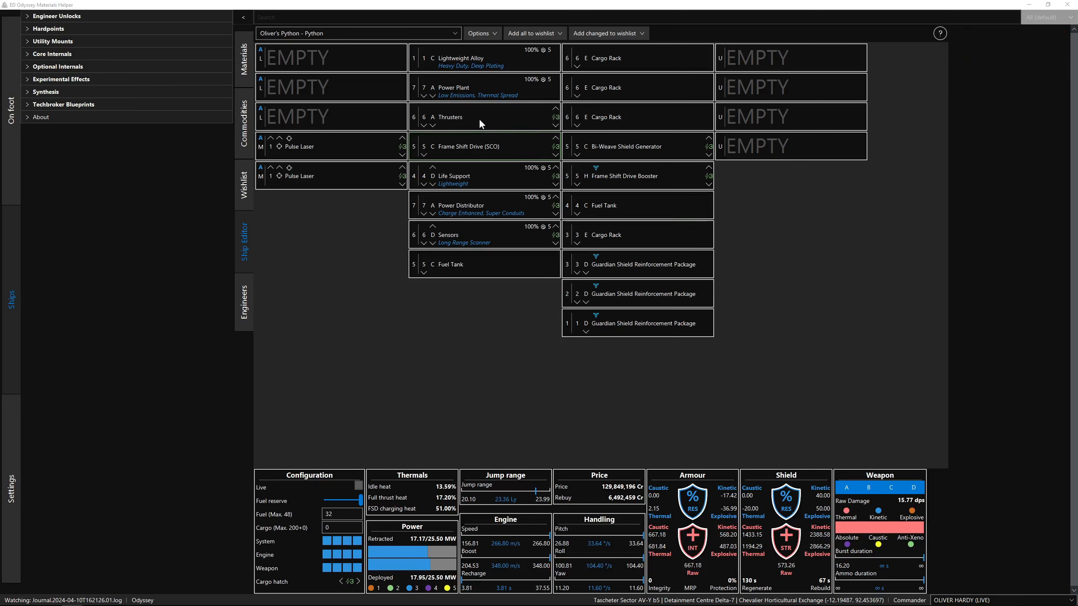
# Fit a gimballed 3C Multi-Cannon (3C-G) in the first empty large hardpoint
pyautogui.moveTo(353, 58)
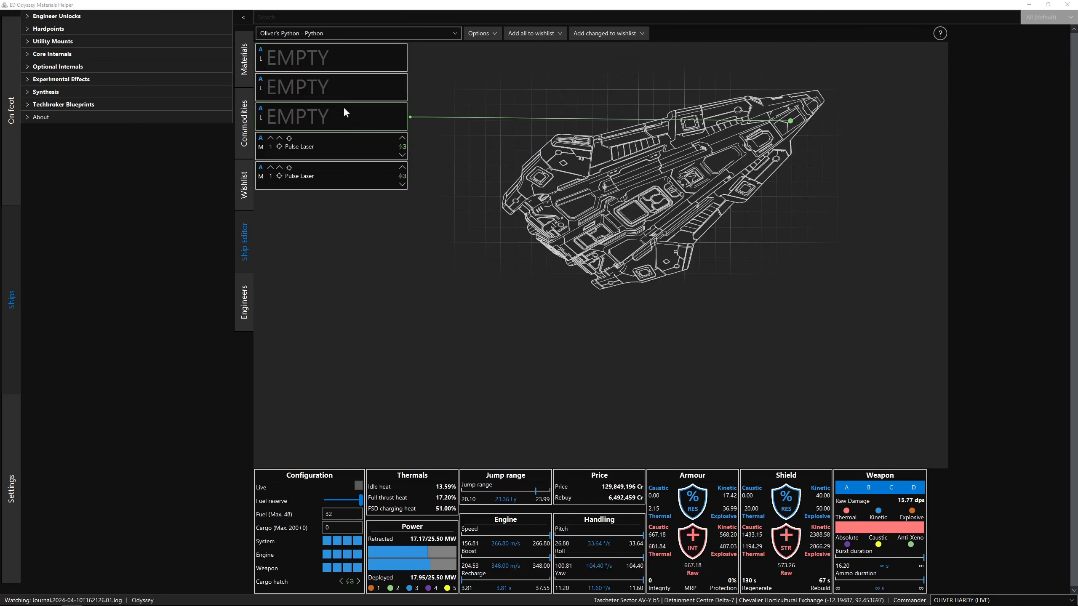
pyautogui.click(363, 66)
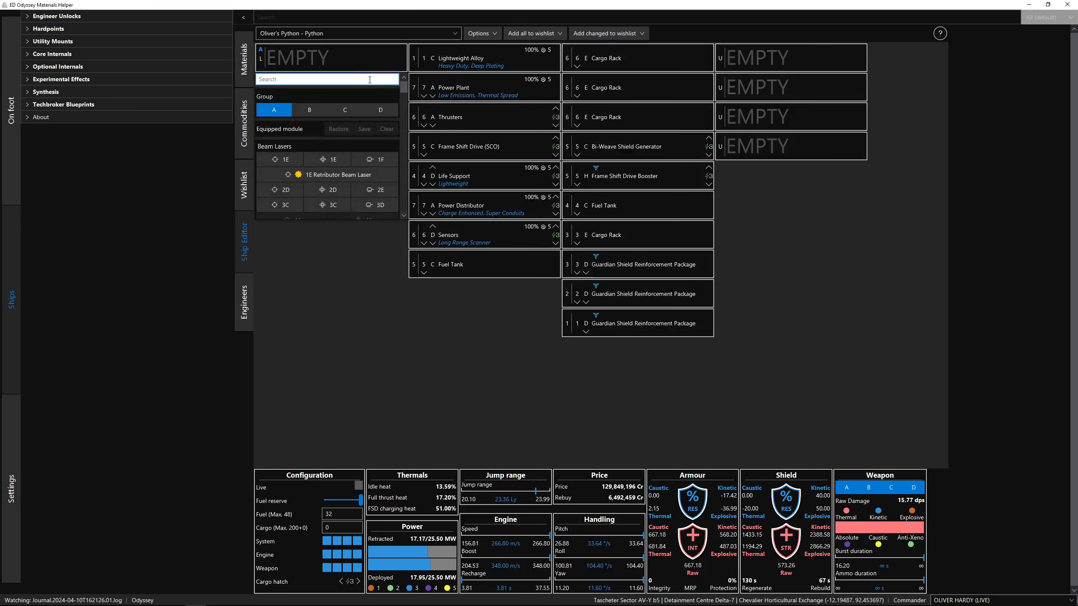
pyautogui.write('multi')
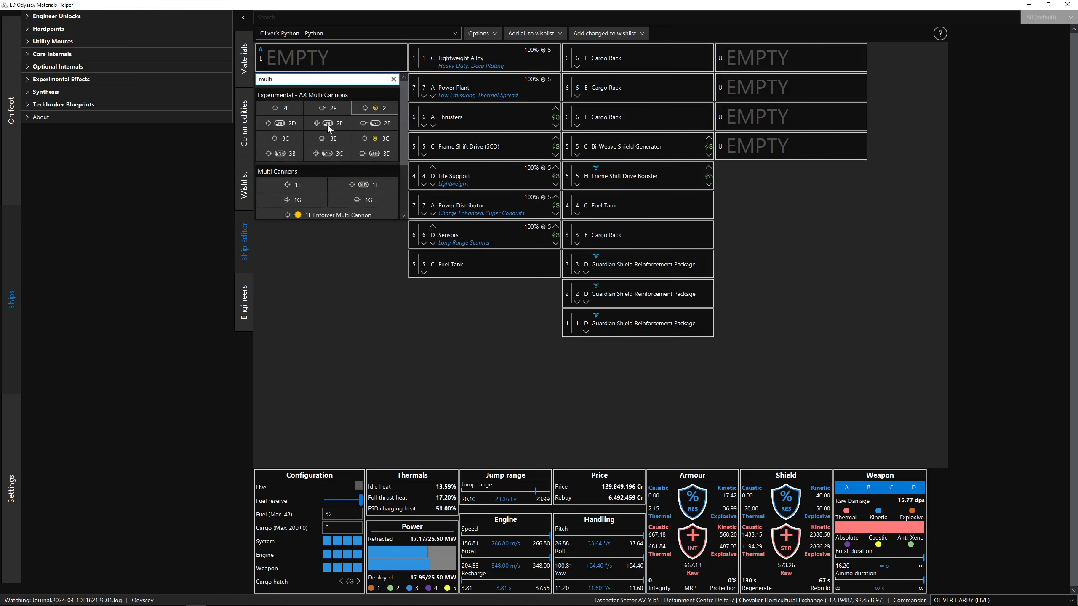
pyautogui.moveTo(315, 143)
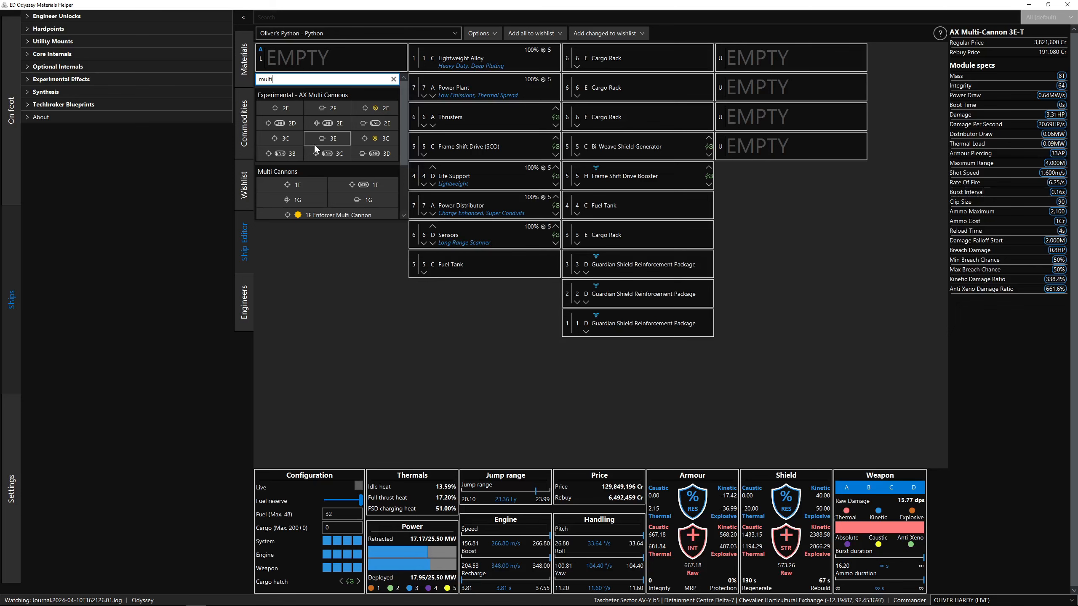
pyautogui.scroll(-3, 314, 145)
pyautogui.scroll(-1, 313, 143)
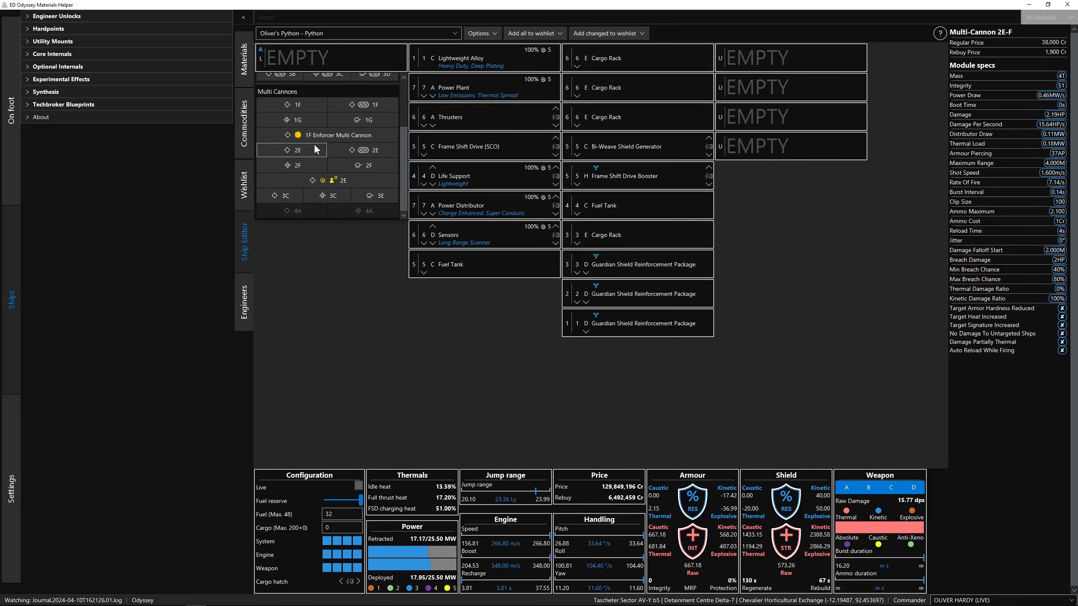
pyautogui.moveTo(288, 197)
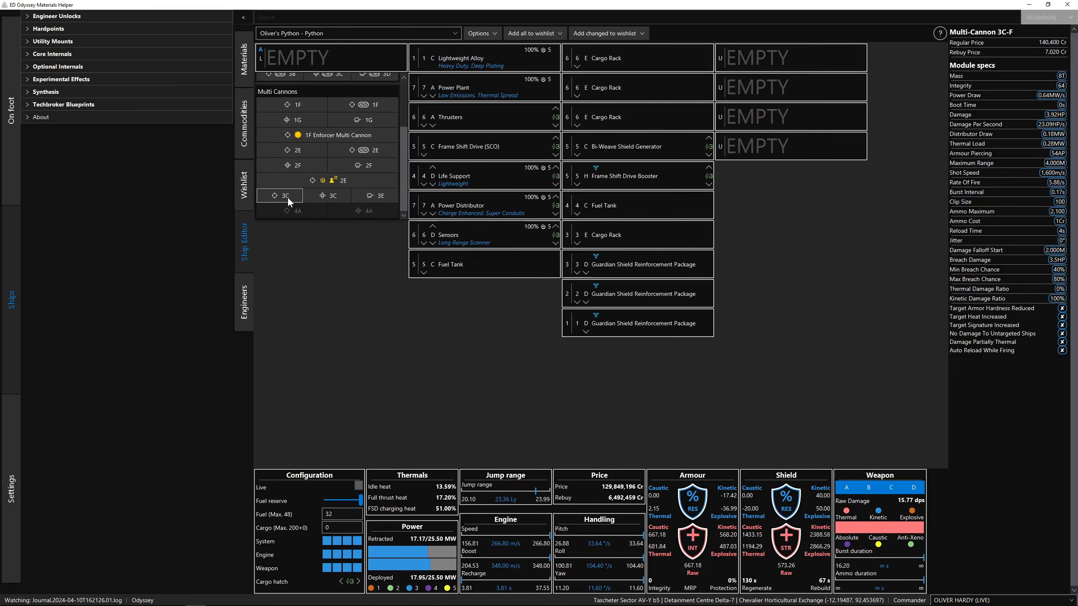
pyautogui.click(322, 197)
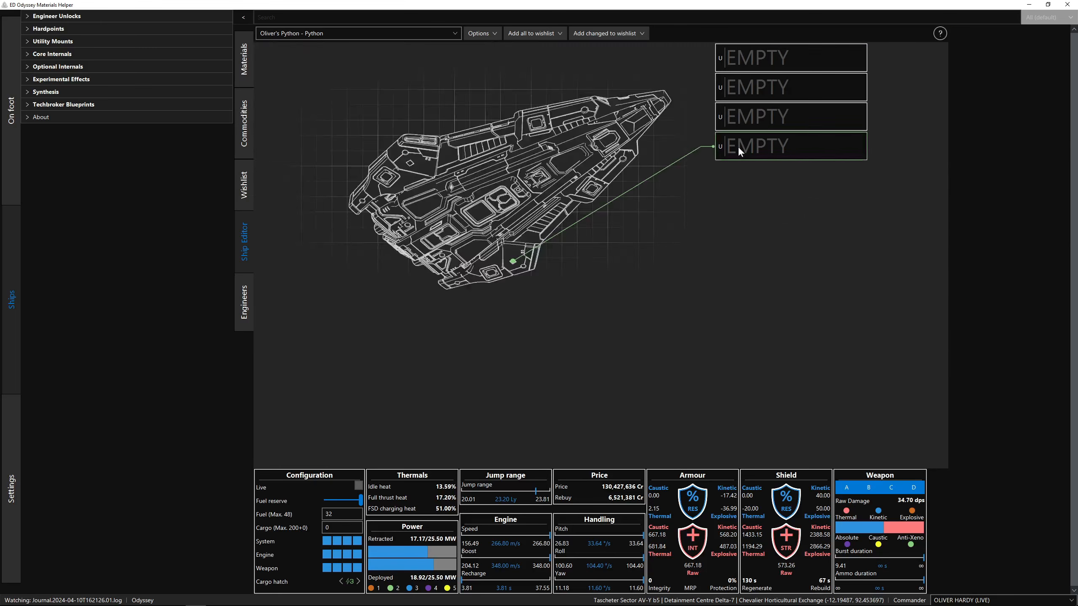
# Engineer the large Multi-Cannon with the Short Range blueprint and the Incendiary Rounds experimental effect
pyautogui.moveTo(397, 59)
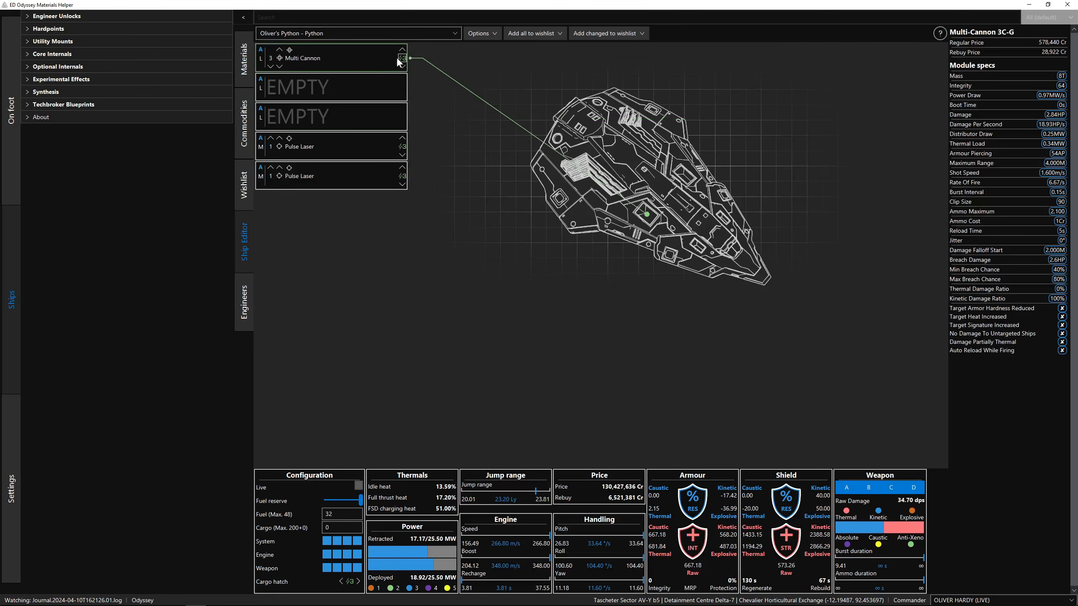
pyautogui.click(365, 62)
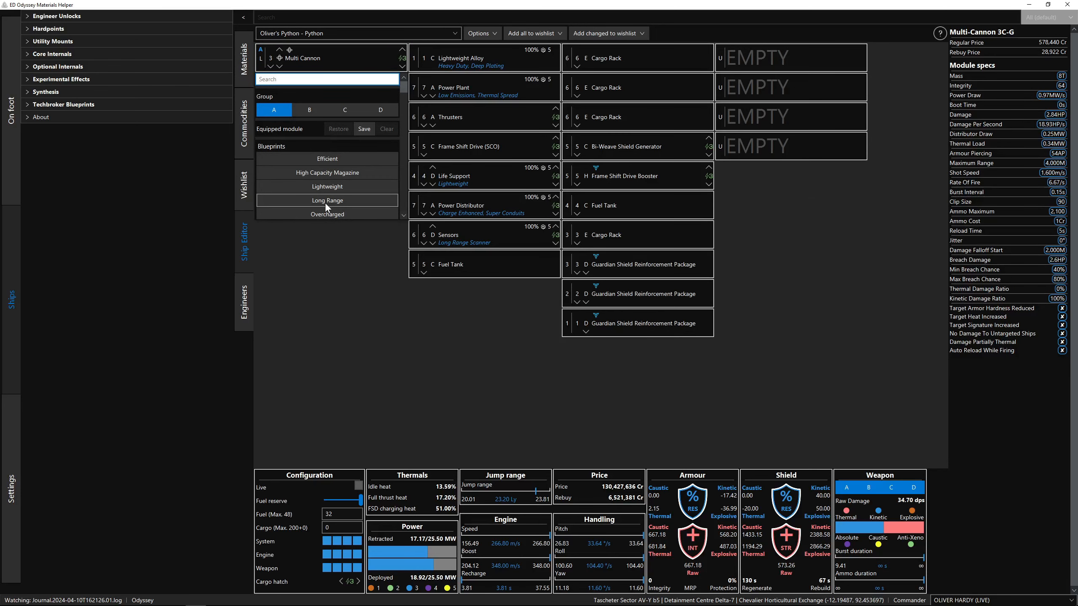
pyautogui.scroll(-3, 325, 203)
pyautogui.click(325, 191)
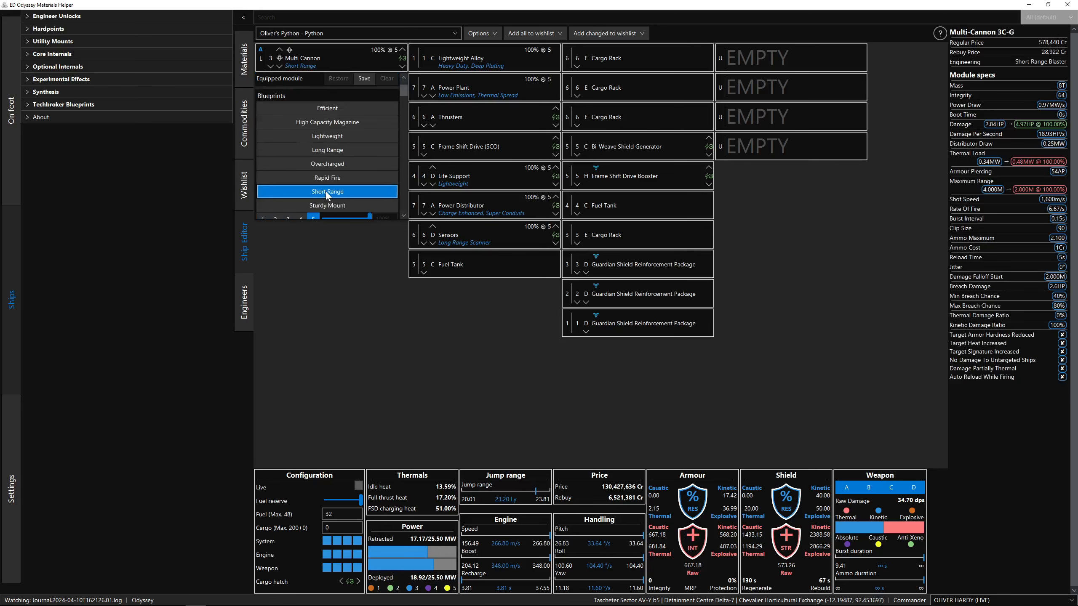
pyautogui.scroll(-2, 325, 190)
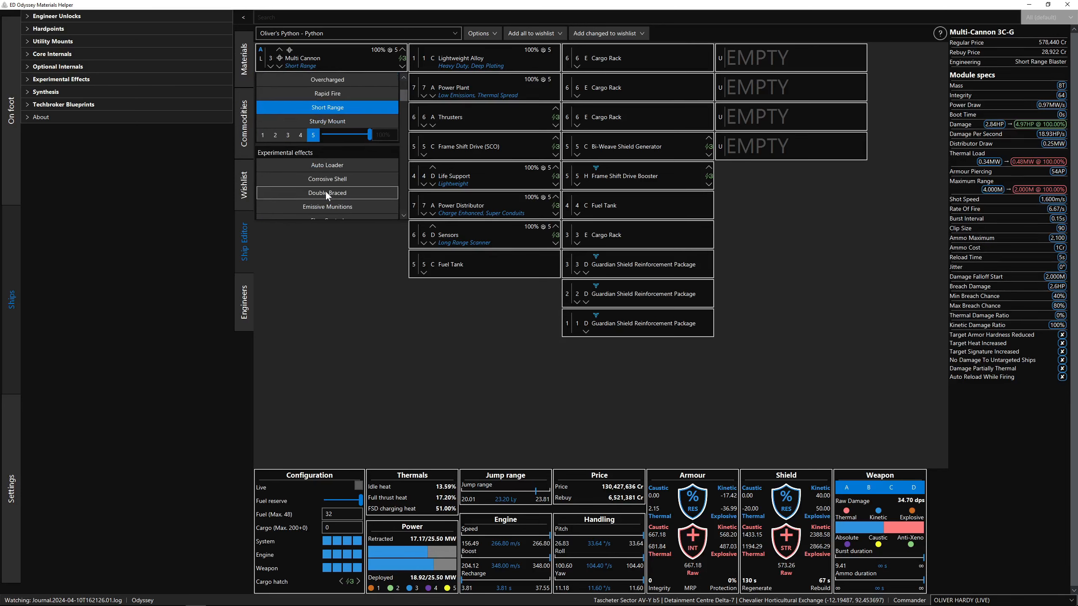
pyautogui.scroll(-1, 325, 191)
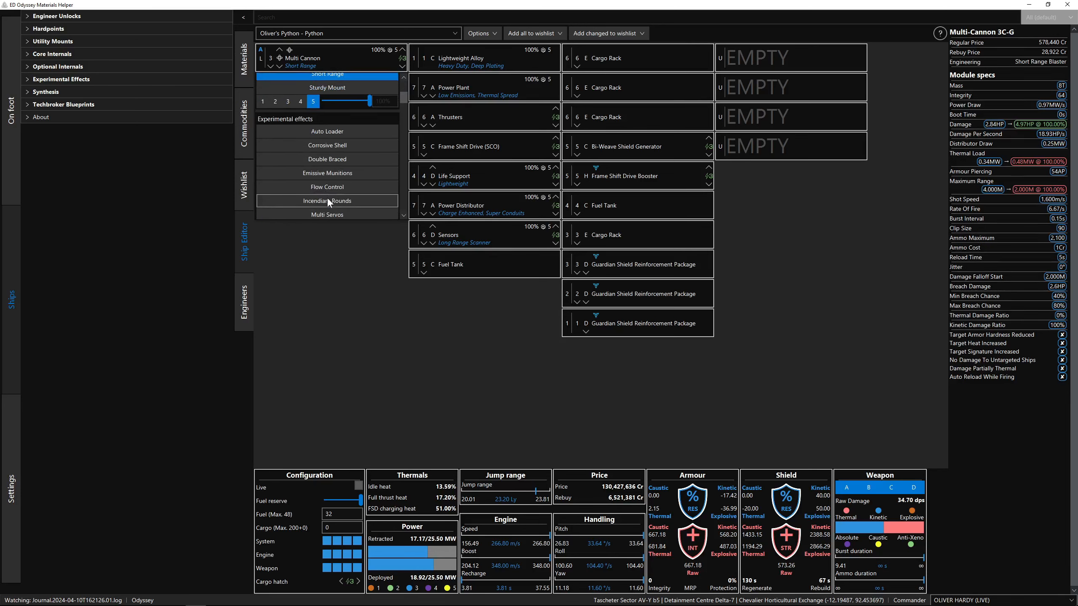
pyautogui.click(327, 198)
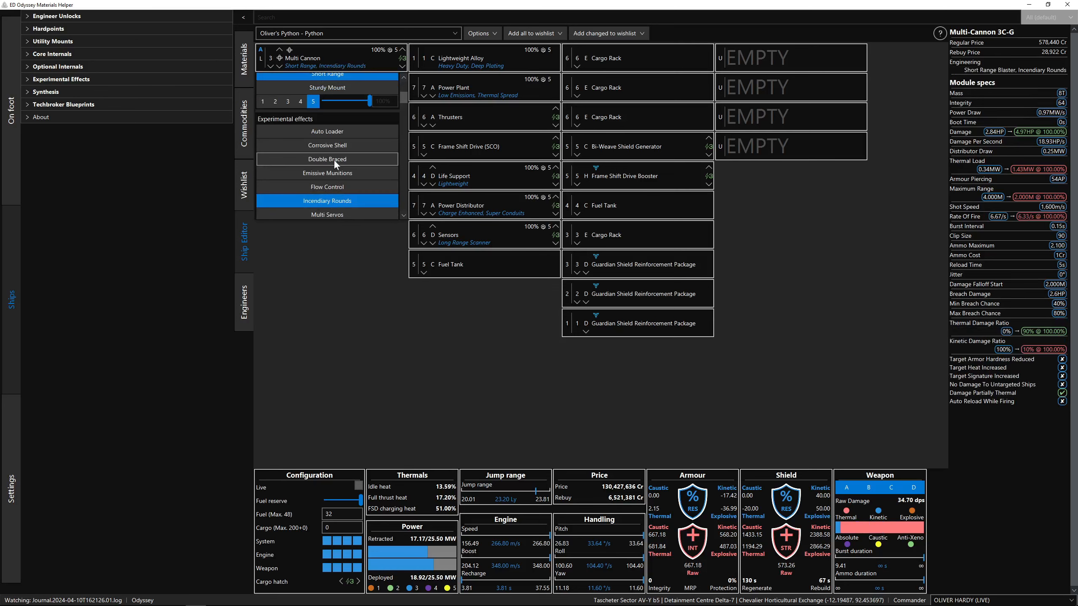
pyautogui.click(324, 248)
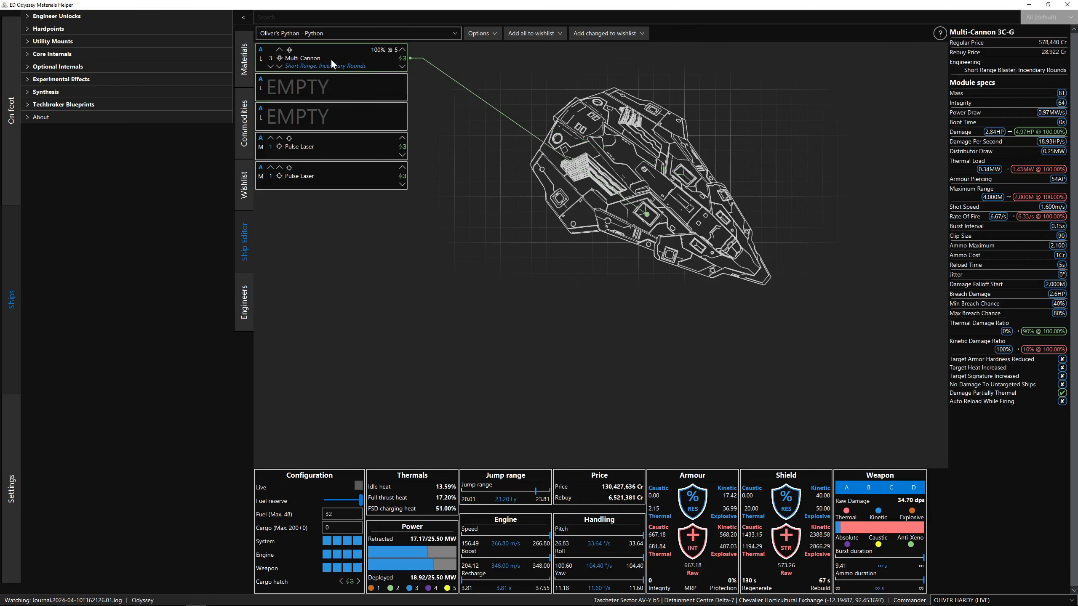
# Copy the engineered Short Range, Incendiary Rounds Multi-Cannon into the two remaining empty large hardpoints
pyautogui.moveTo(330, 58)
pyautogui.mouseDown()
pyautogui.moveTo(330, 82)
pyautogui.moveTo(328, 66)
pyautogui.mouseUp()
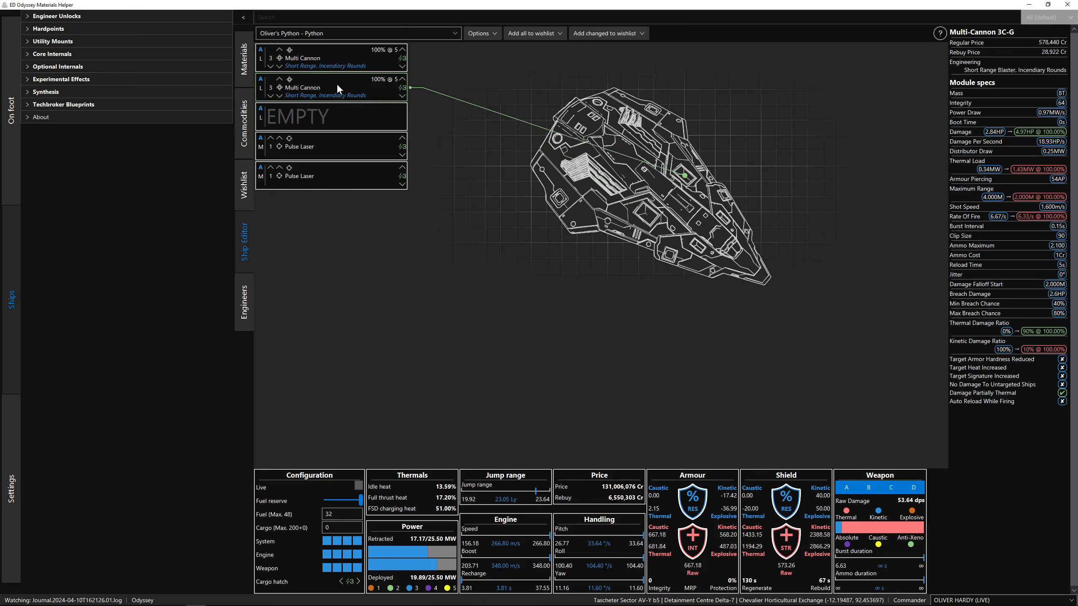
pyautogui.moveTo(337, 83); pyautogui.dragTo(336, 107)
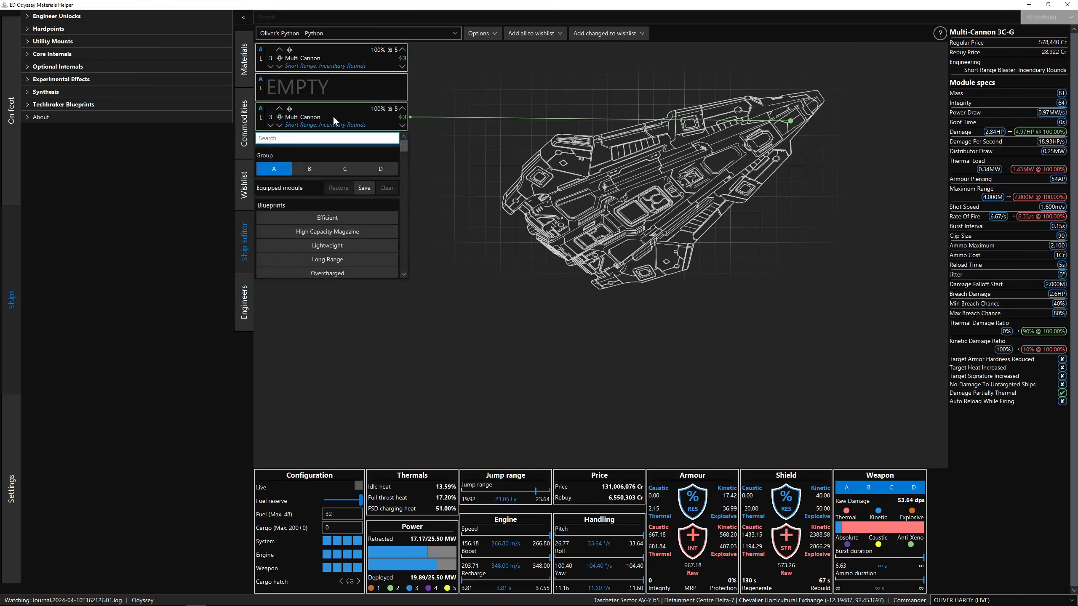
pyautogui.moveTo(334, 117); pyautogui.dragTo(333, 93)
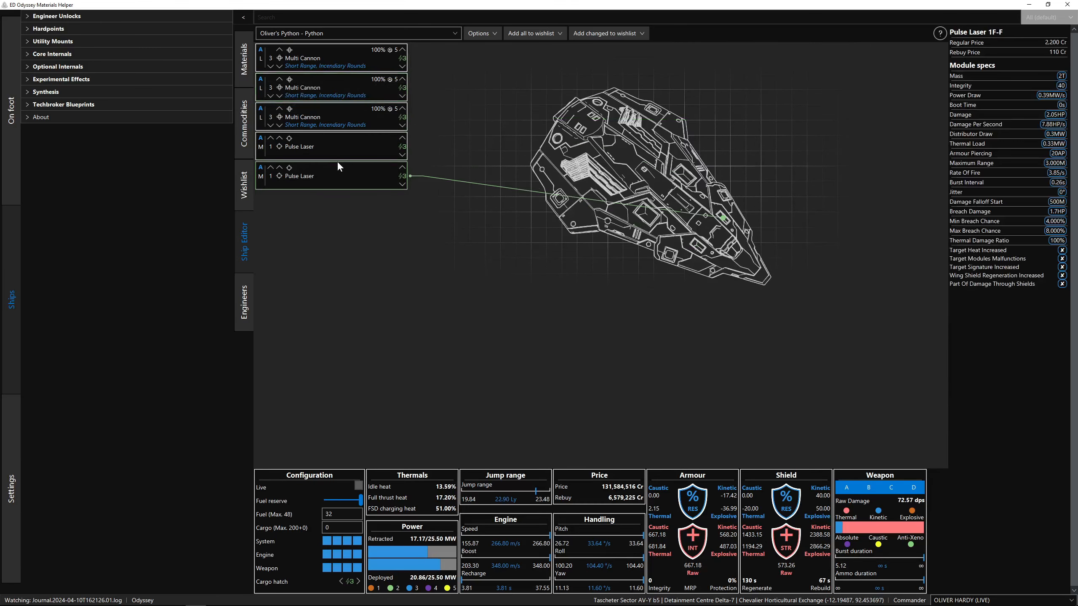
# Change the experimental effect of the Multi-Cannon in the third large hardpoint to Corrosive Shell
pyautogui.click(333, 119)
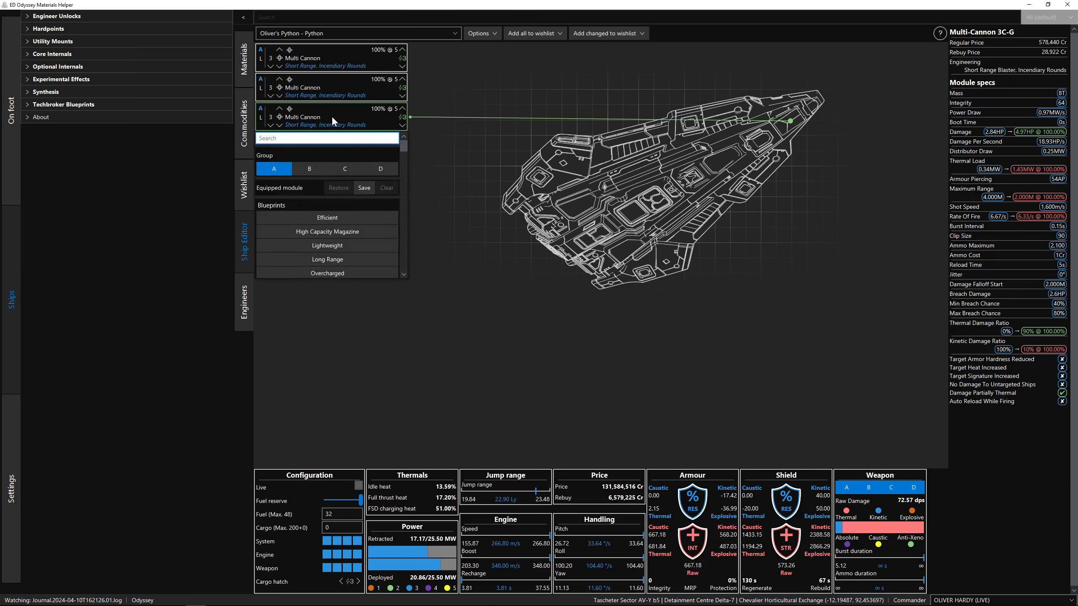
pyautogui.scroll(-3, 334, 200)
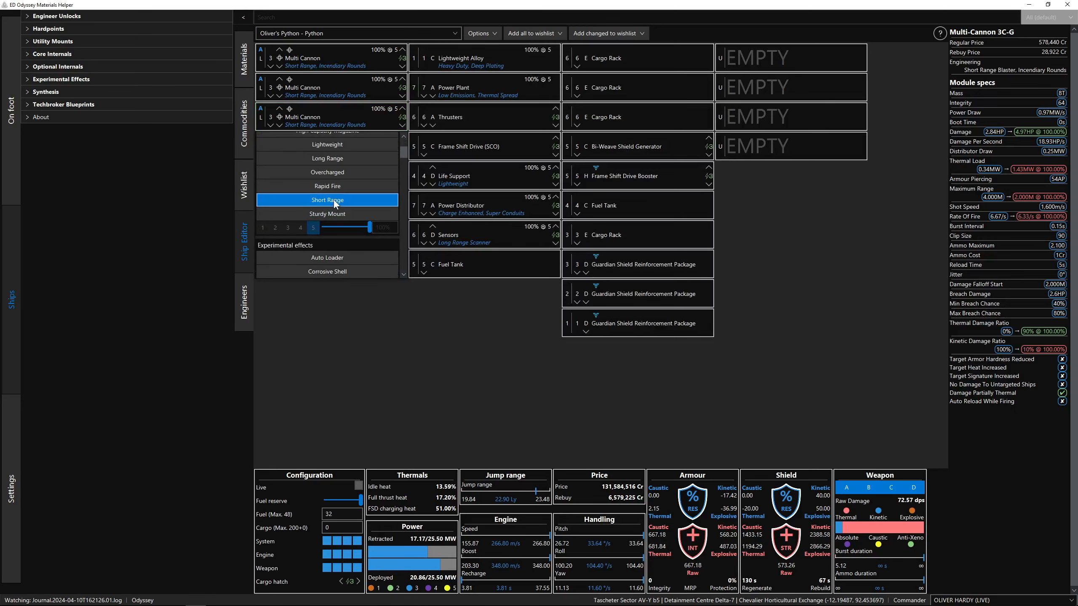
pyautogui.scroll(-3, 334, 200)
pyautogui.scroll(-1, 333, 200)
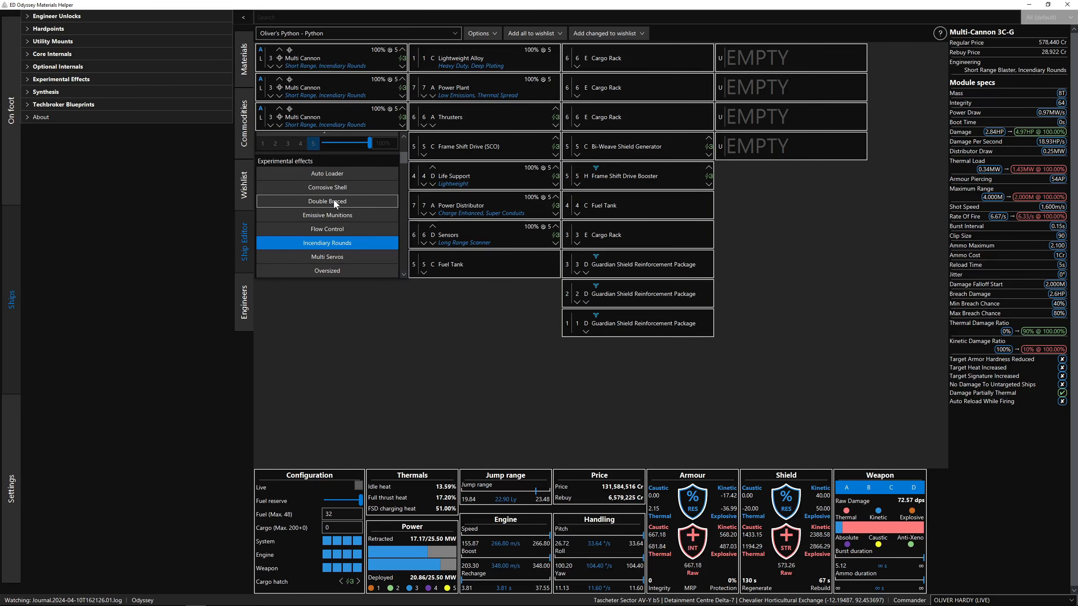
pyautogui.click(333, 190)
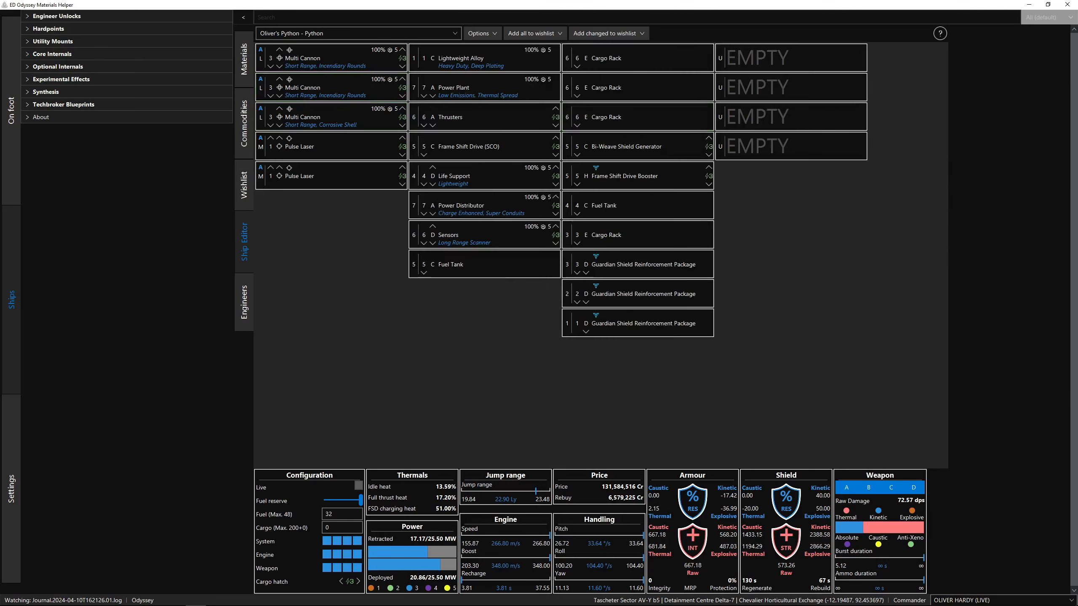
pyautogui.hotkey('alt', 'Tab')
pyautogui.moveTo(406, 146)
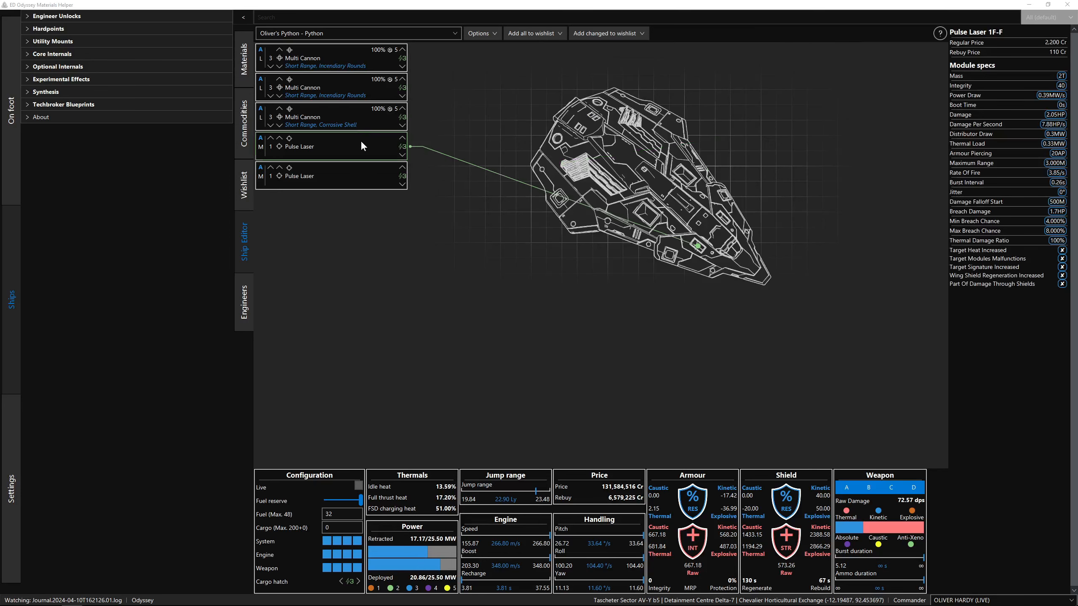
# Replace the Pulse Laser in the first medium hardpoint with a gimballed 2D Beam Laser
pyautogui.click(356, 146)
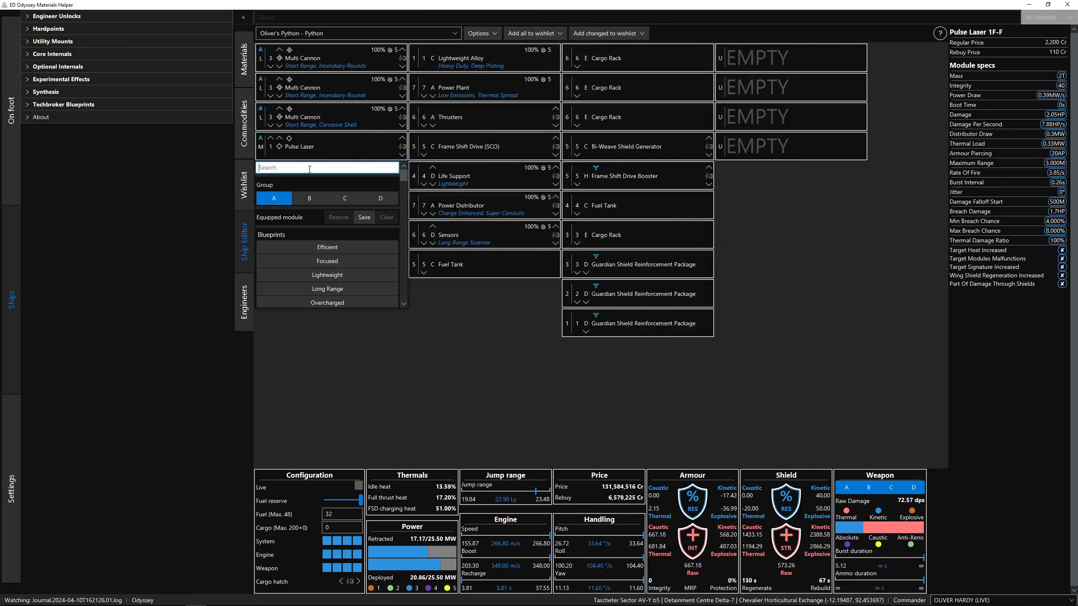
pyautogui.write('br')
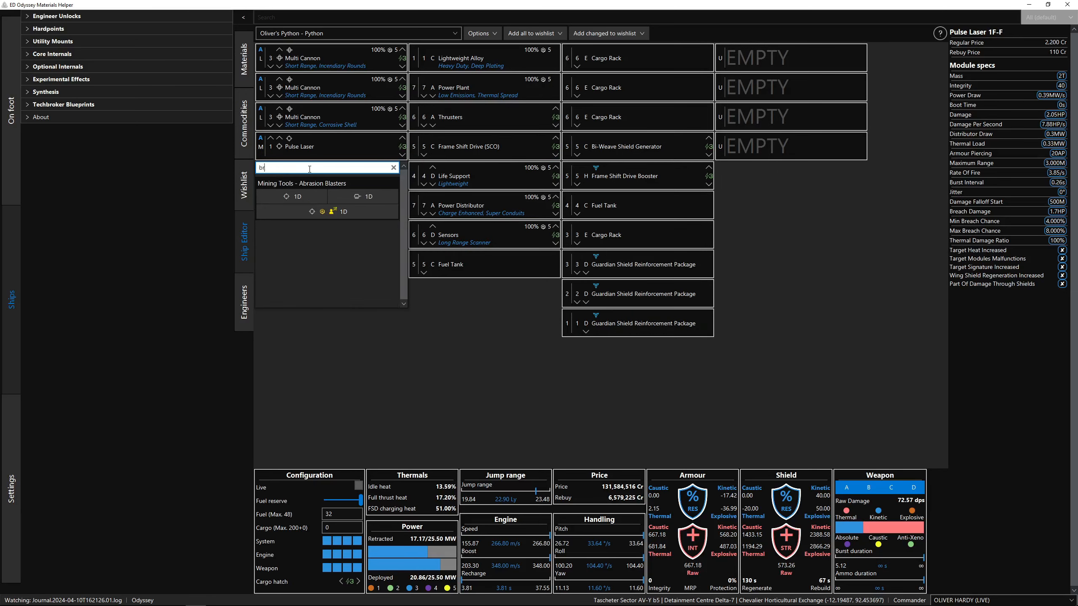
pyautogui.press('BackSpace')
pyautogui.write('eam')
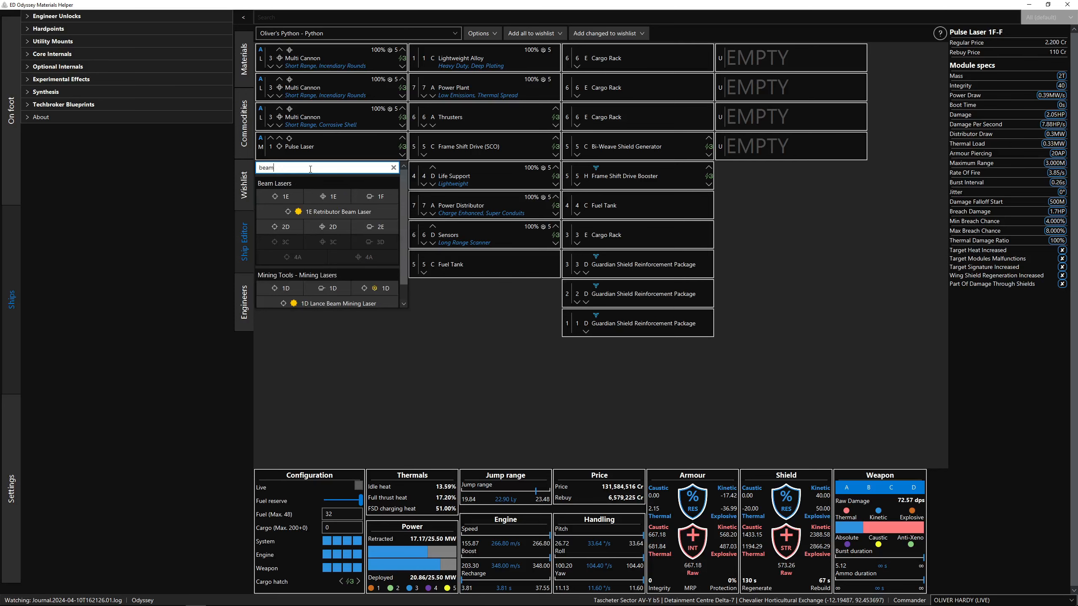
pyautogui.click(327, 223)
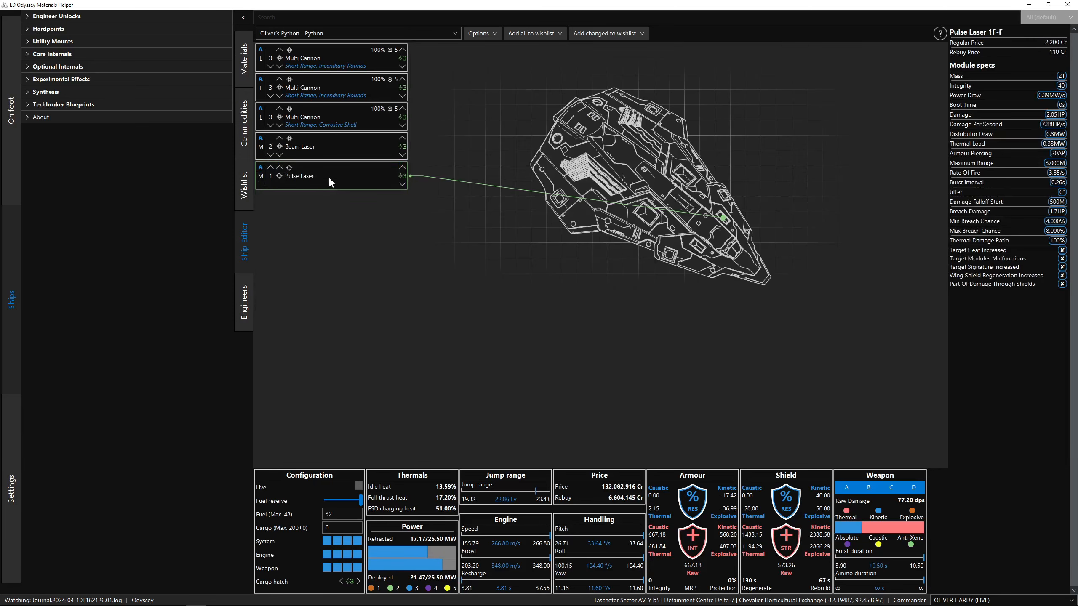
# Engineer the medium Beam Laser with the Efficient blueprint and the Thermal Vent experimental effect
pyautogui.click(327, 146)
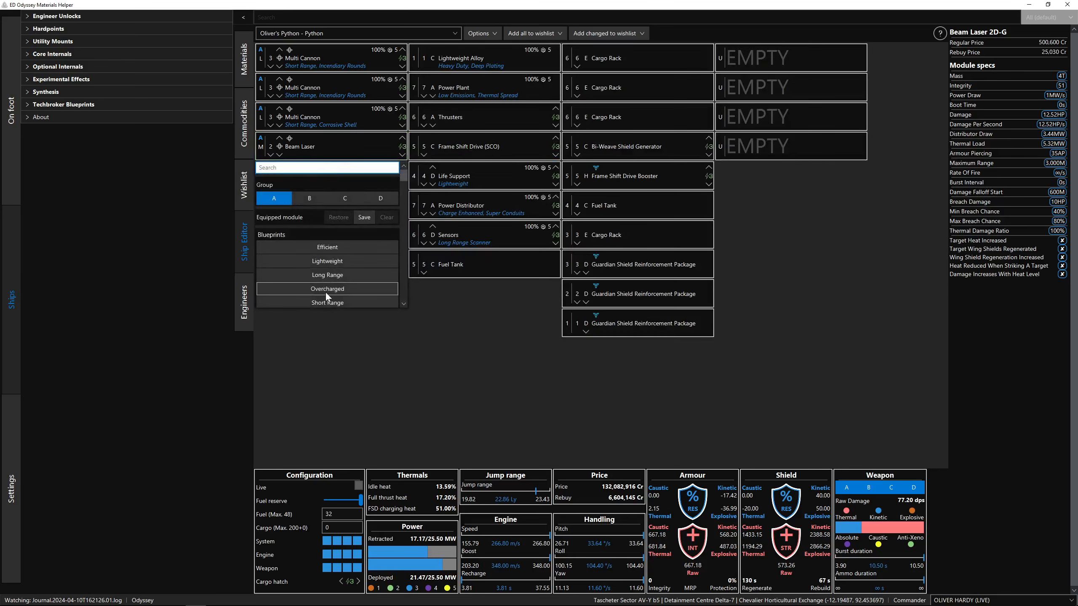
pyautogui.scroll(-1, 324, 292)
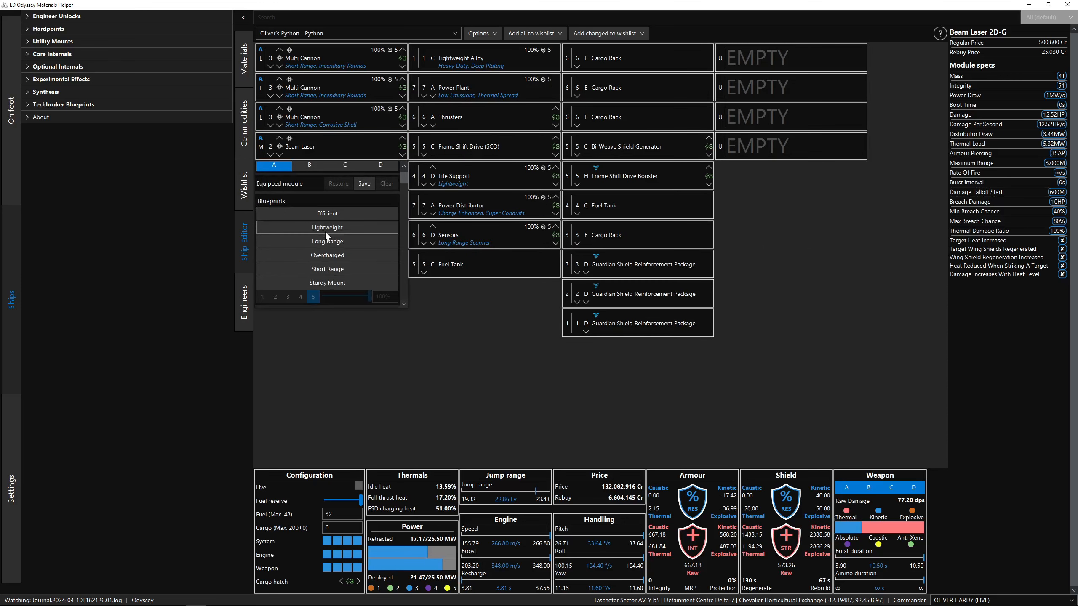
pyautogui.click(325, 232)
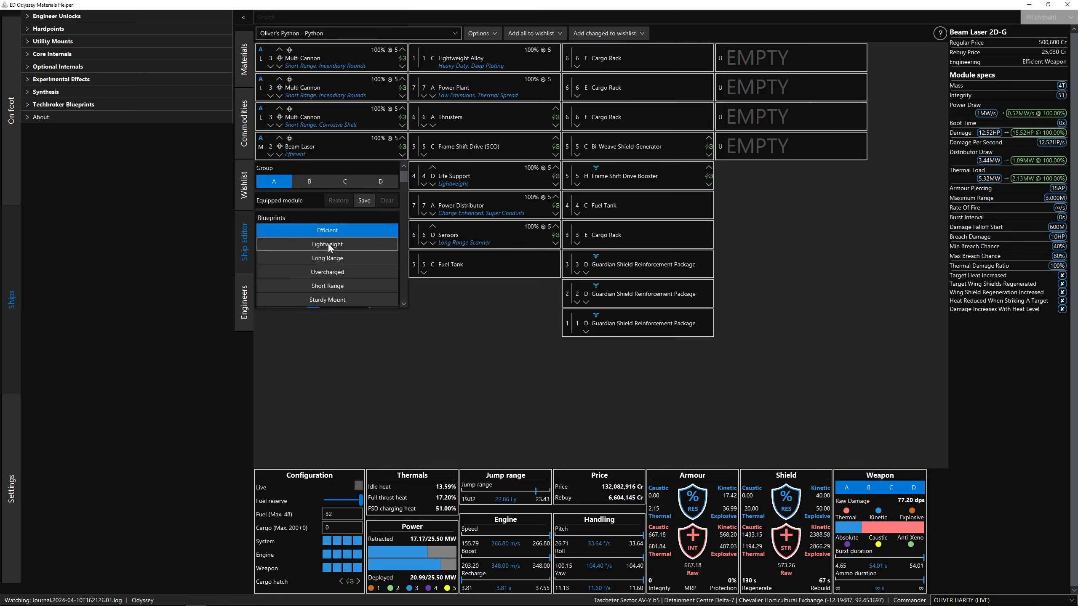
pyautogui.scroll(-5, 329, 271)
pyautogui.scroll(-4, 330, 271)
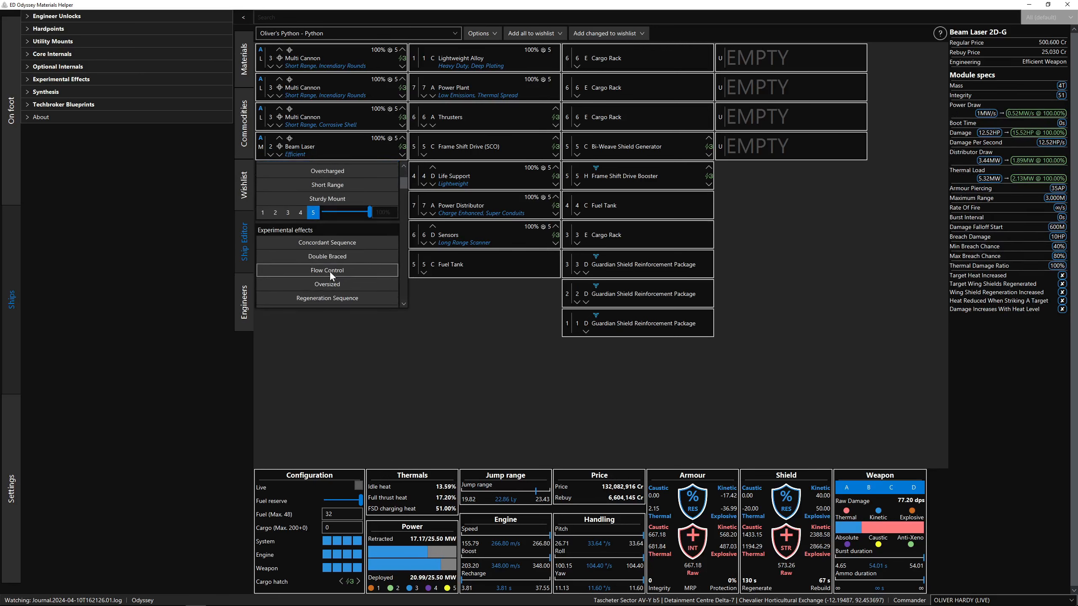
pyautogui.scroll(-1, 330, 274)
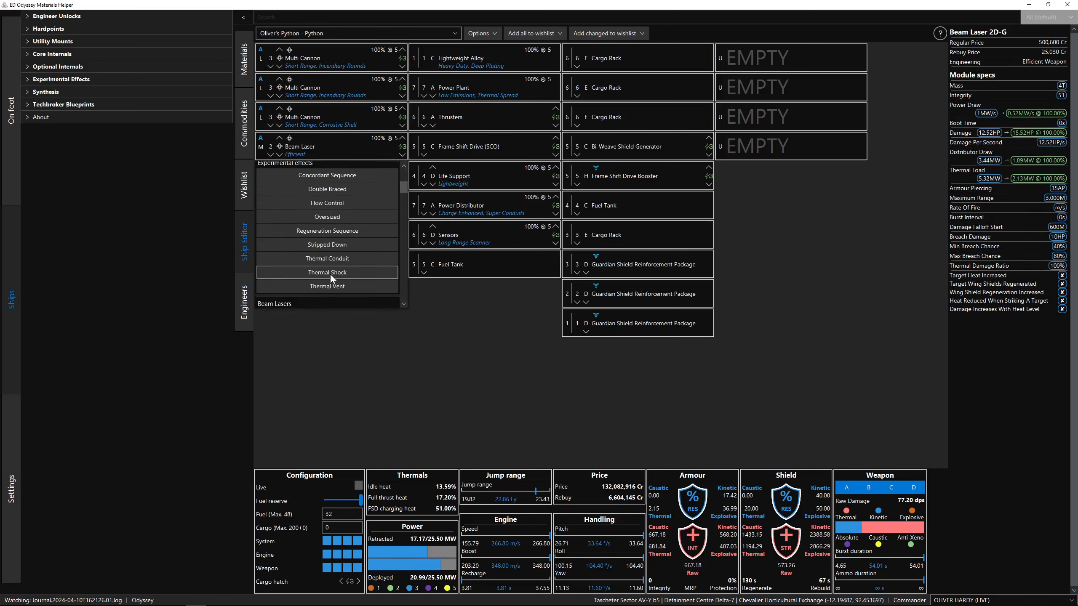
pyautogui.click(330, 284)
pyautogui.click(386, 355)
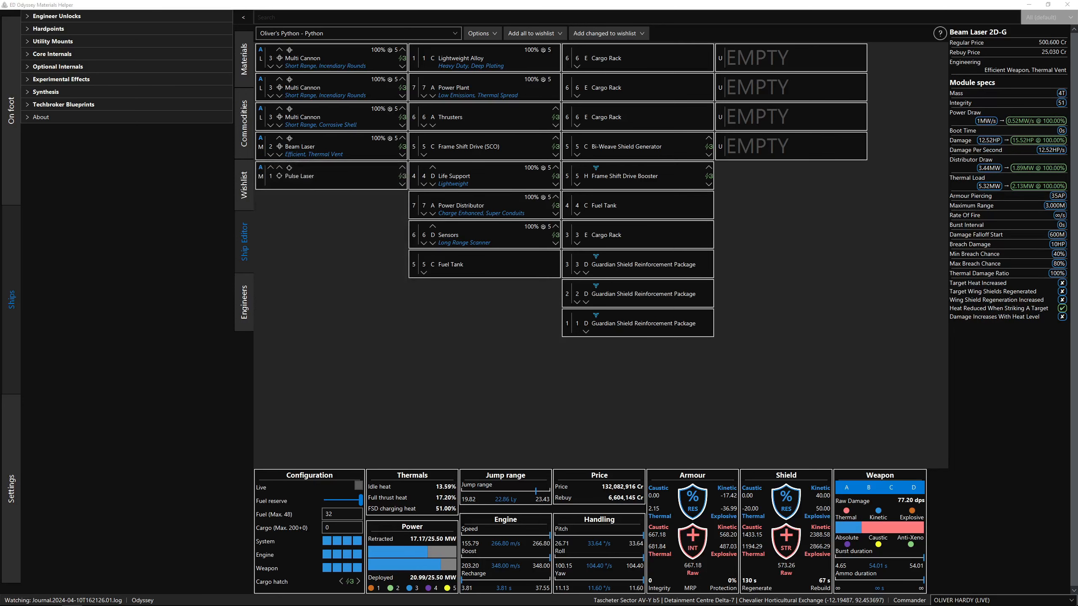
# Copy the engineered Efficient, Thermal Vent Beam Laser into the second medium hardpoint, replacing its Pulse Laser
pyautogui.moveTo(352, 173)
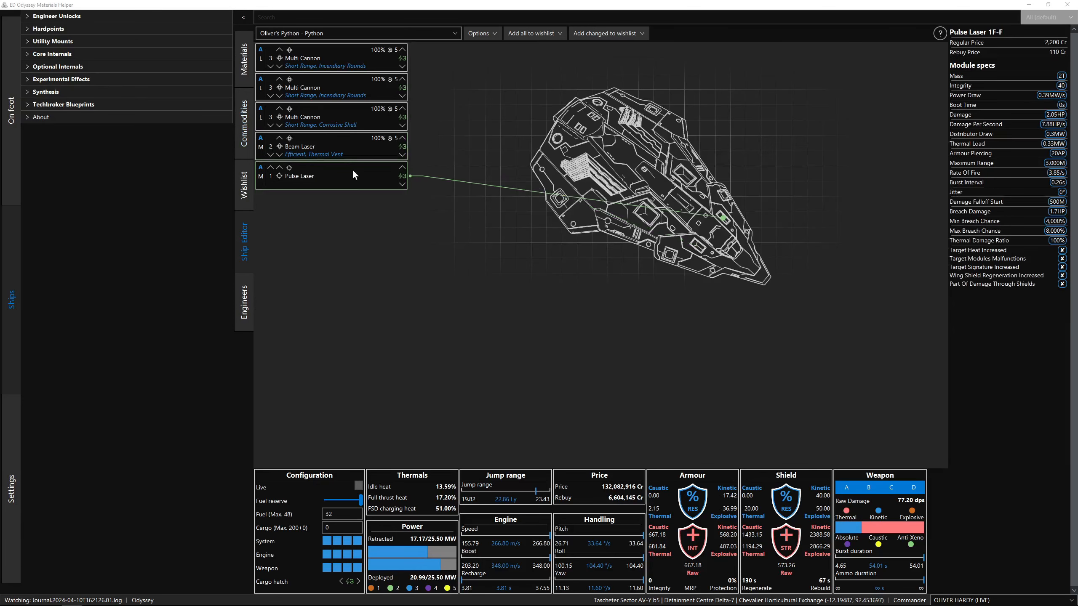
pyautogui.moveTo(334, 153)
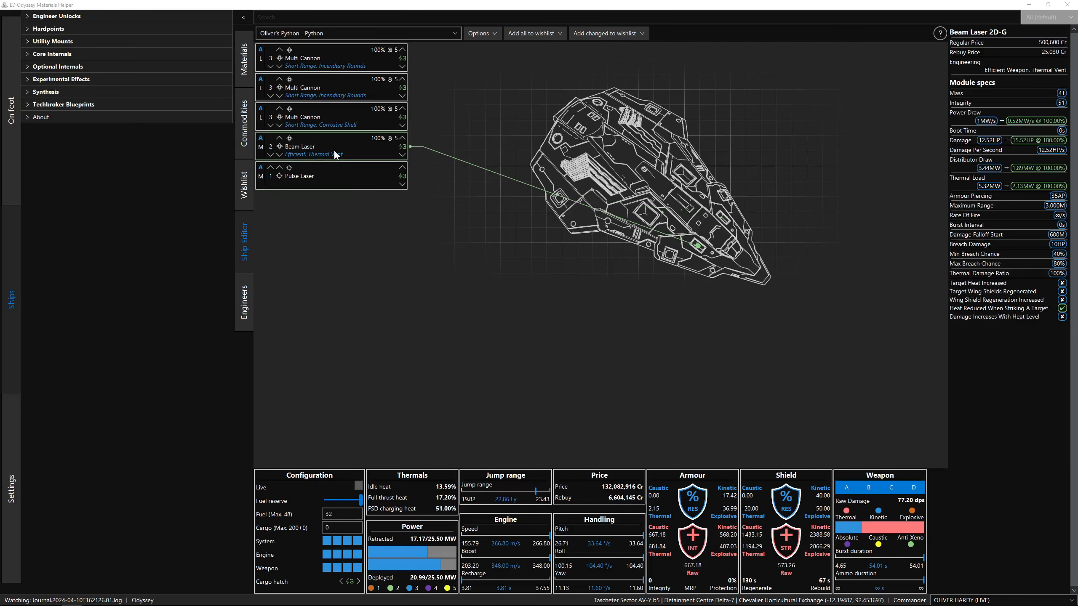
pyautogui.moveTo(332, 145); pyautogui.dragTo(334, 167)
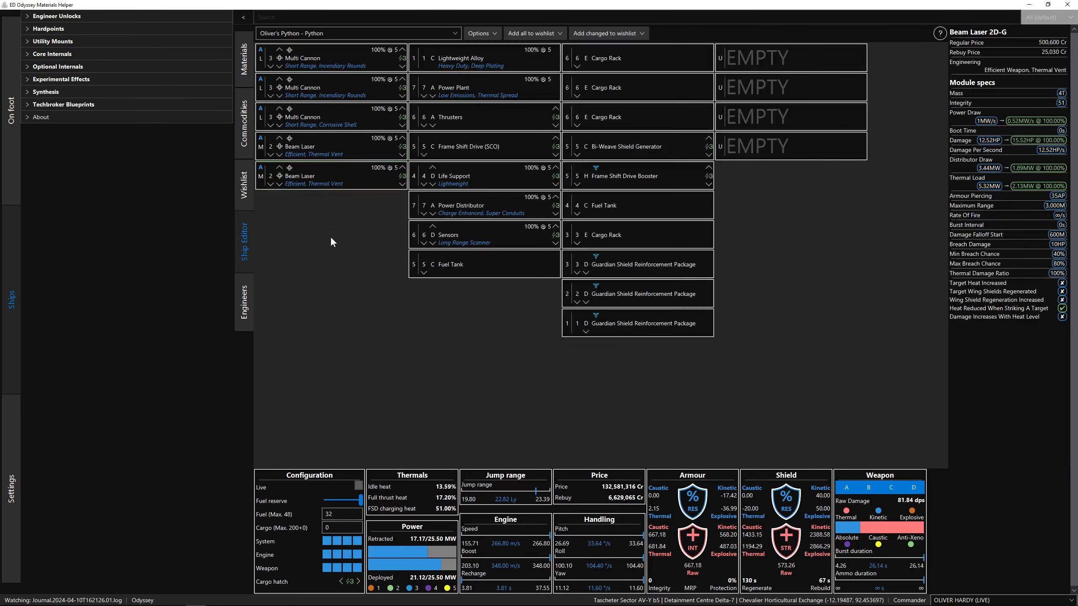
pyautogui.moveTo(275, 181)
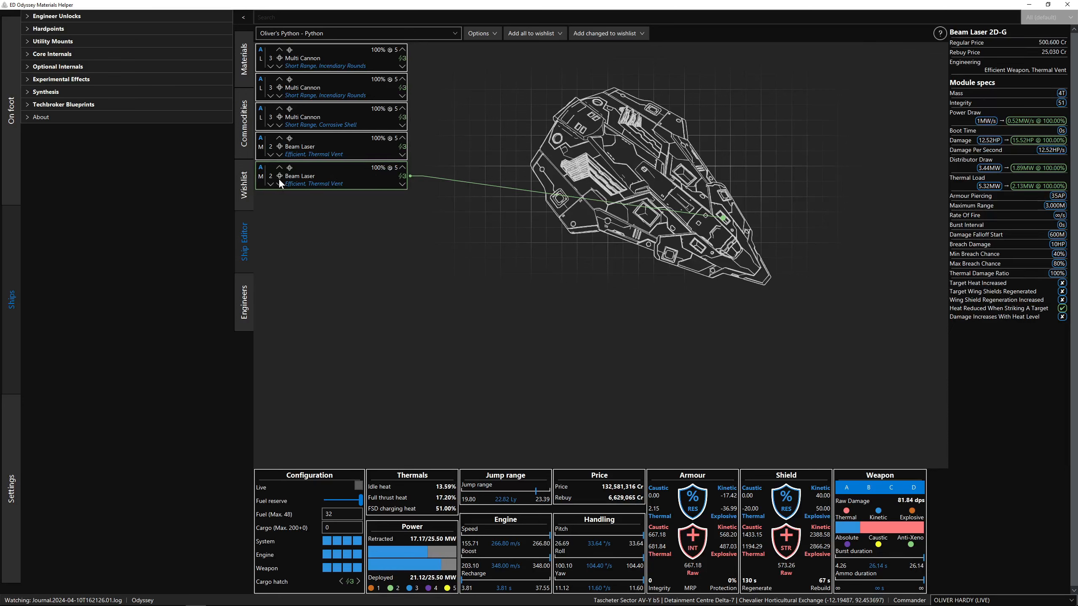
pyautogui.click(279, 184)
pyautogui.click(279, 167)
pyautogui.click(280, 184)
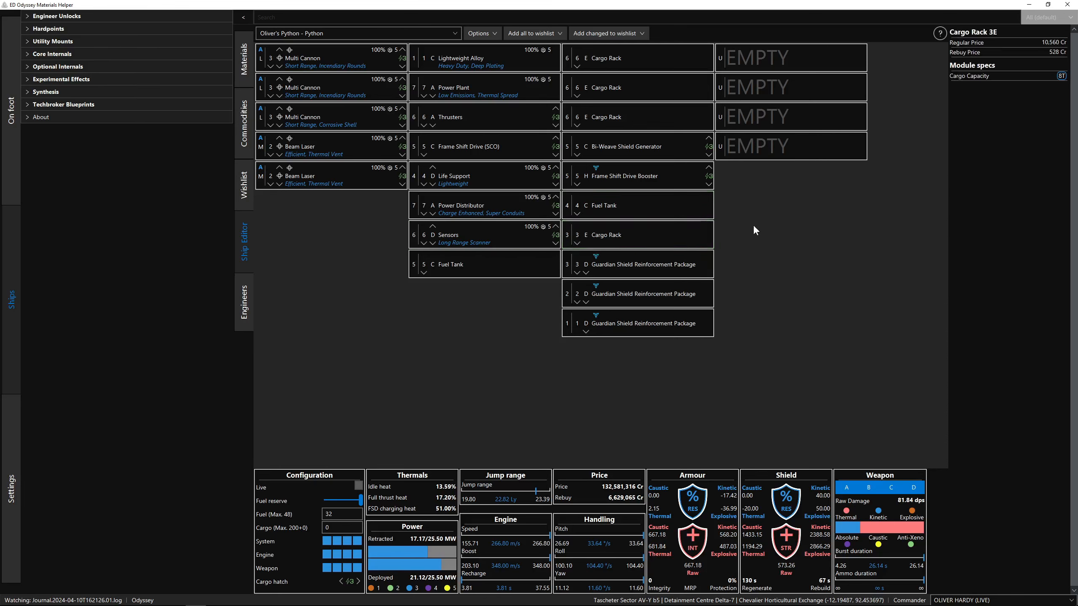
# Fit a 0B Shield Booster in the first empty utility slot
pyautogui.moveTo(327, 86)
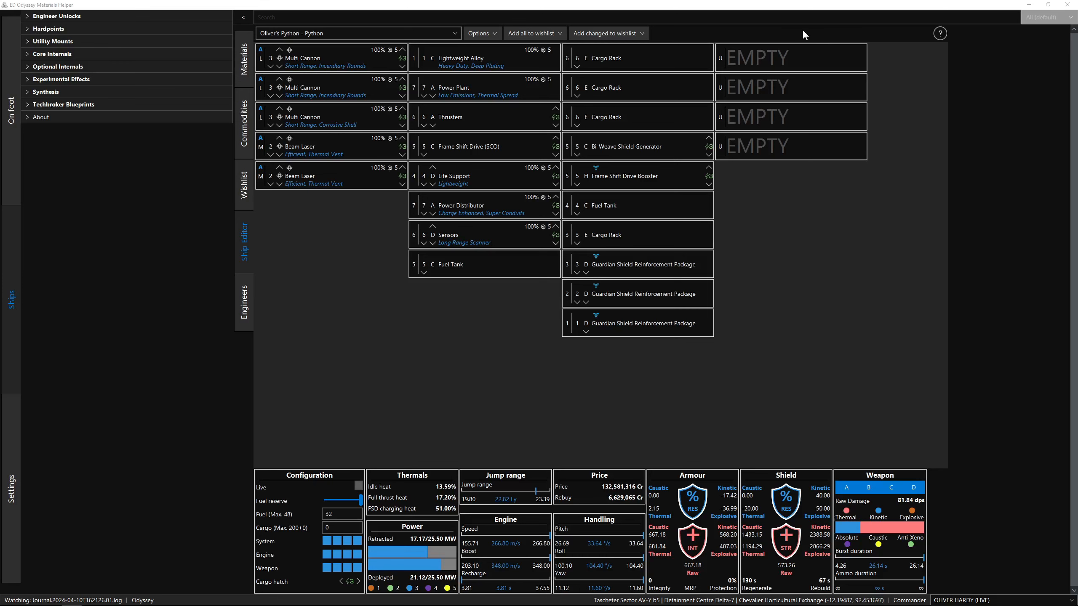
pyautogui.click(804, 57)
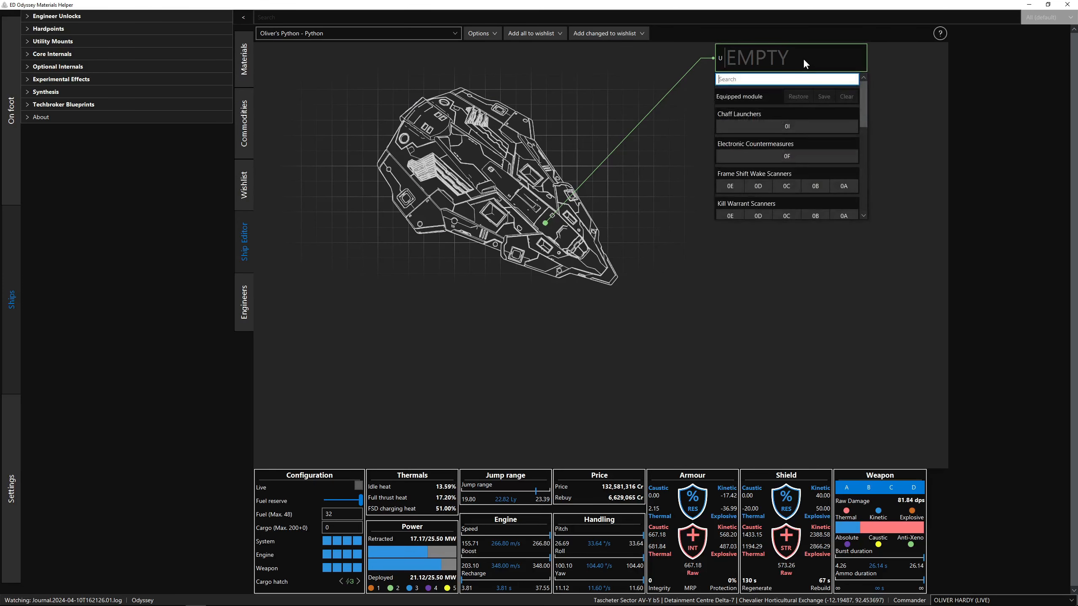
pyautogui.write('booster')
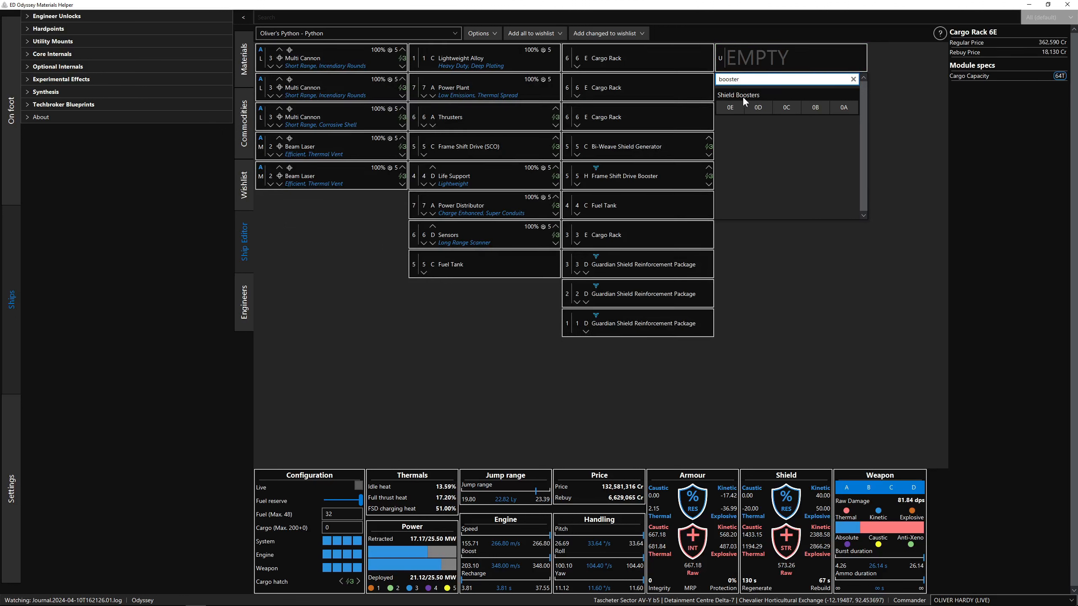
pyautogui.press('BackSpace')
pyautogui.press('BackSpace')
pyautogui.press('BackSpace')
pyautogui.press('BackSpace')
pyautogui.press('BackSpace')
pyautogui.press('BackSpace')
pyautogui.write('oost')
pyautogui.click(808, 104)
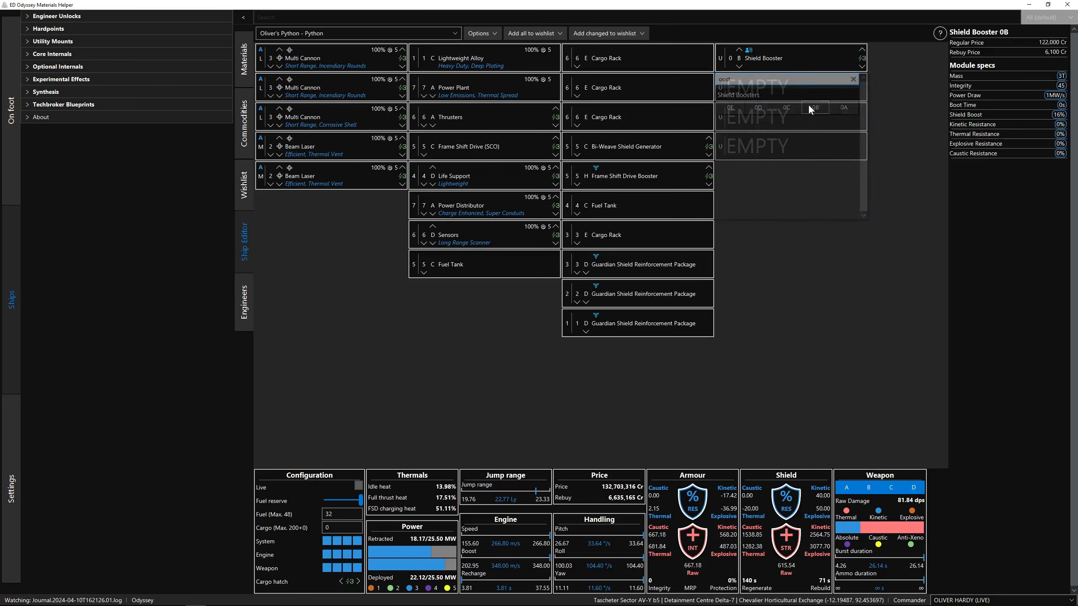
# Engineer the Shield Booster with the Thermal Resistant blueprint and the Thermo Block experimental effect
pyautogui.moveTo(785, 63)
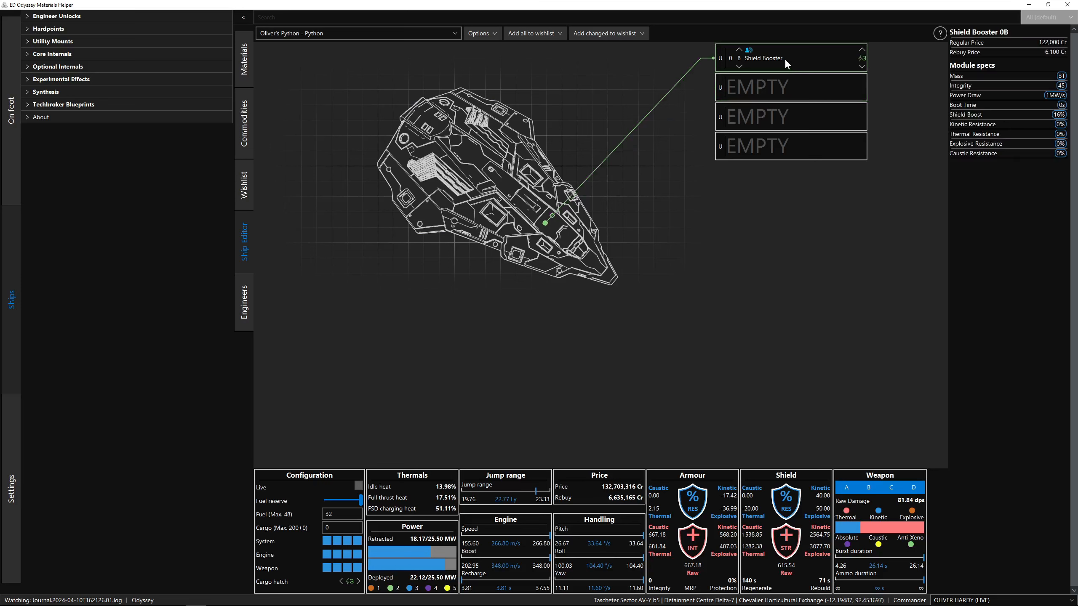
pyautogui.click(784, 58)
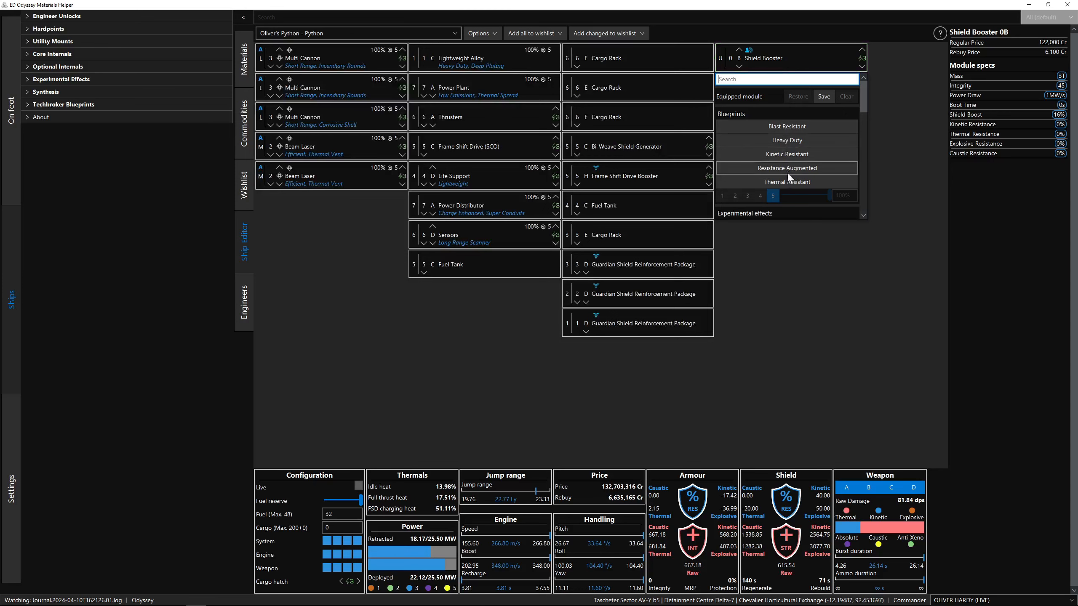
pyautogui.scroll(-1, 791, 165)
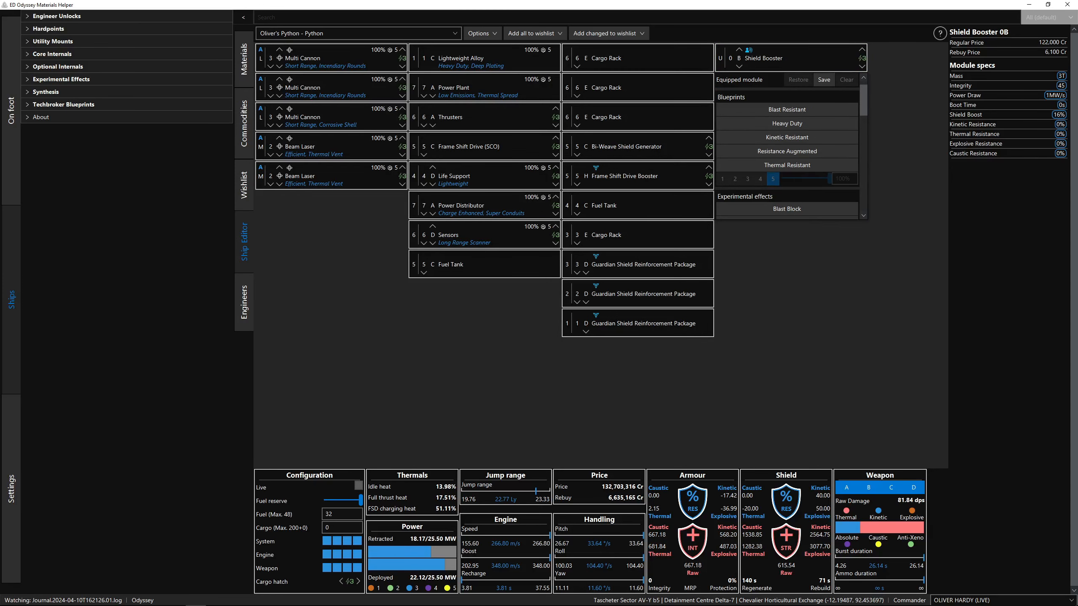
pyautogui.hotkey('alt', 'Tab')
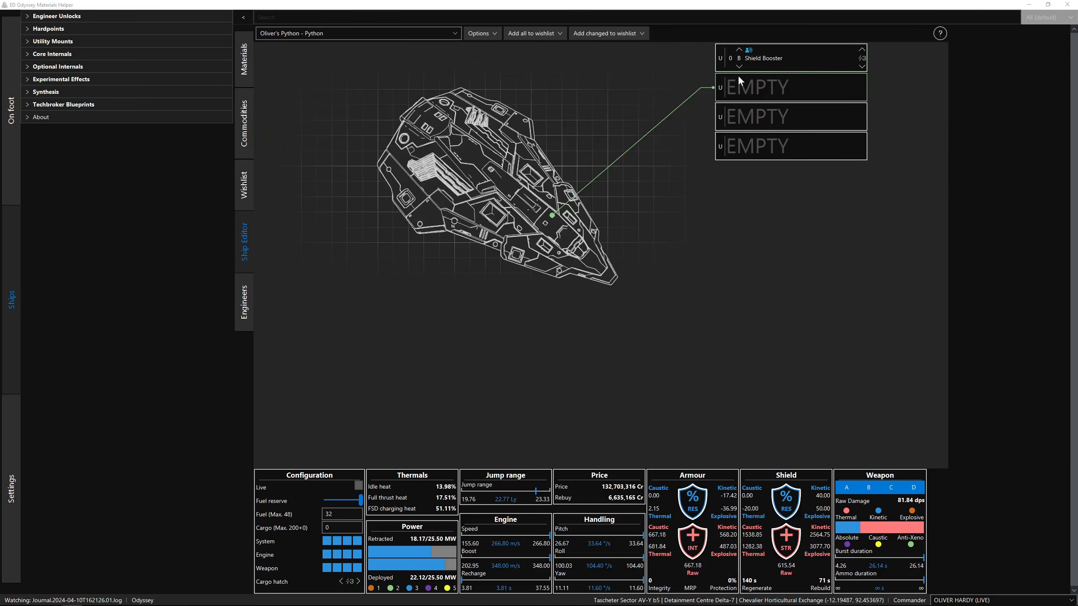
pyautogui.click(779, 66)
pyautogui.click(779, 66)
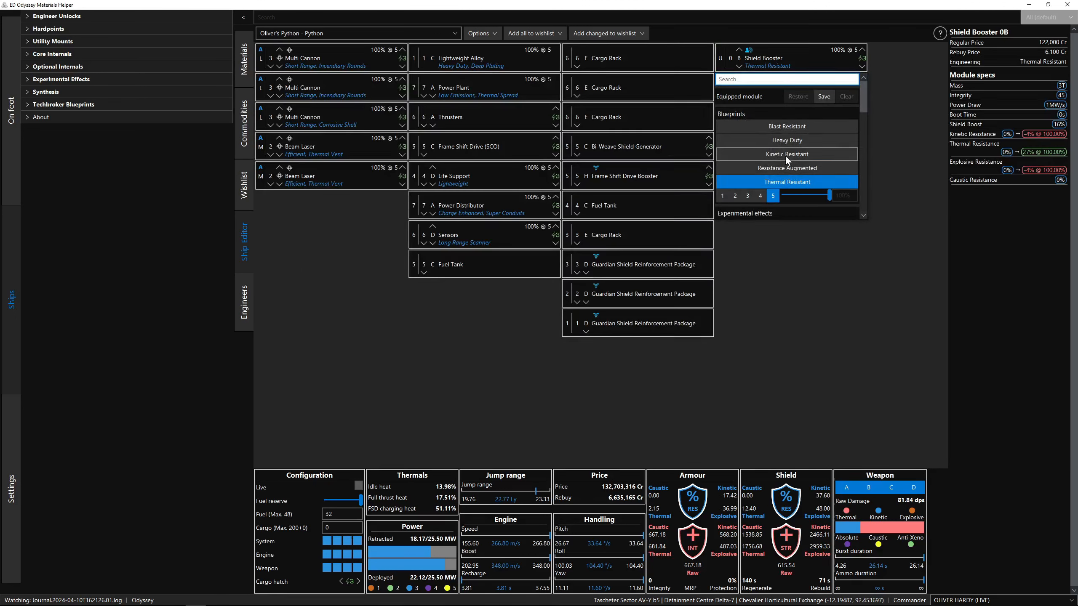
pyautogui.scroll(-2, 786, 163)
pyautogui.scroll(-1, 788, 174)
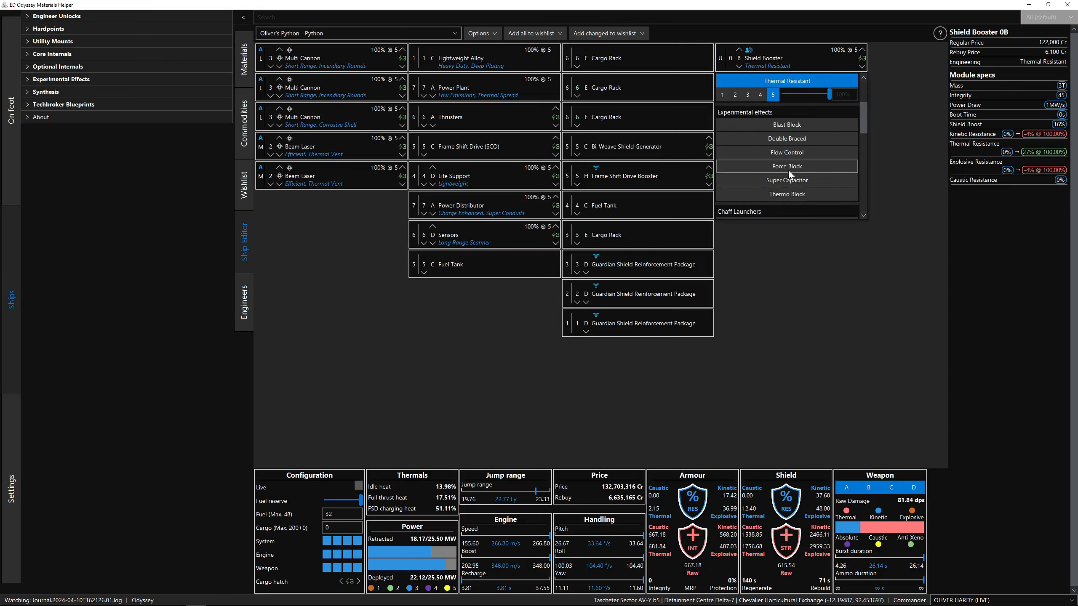
pyautogui.click(789, 197)
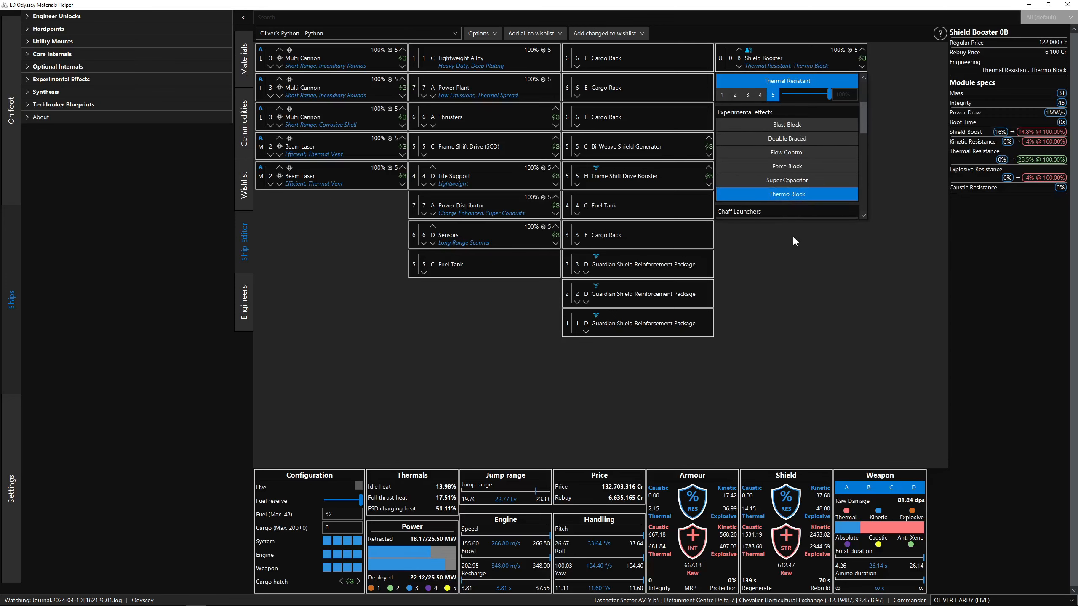
pyautogui.click(911, 168)
# Copy the engineered Thermal Resistant, Thermo Block Shield Booster into the second and third utility slots
pyautogui.moveTo(804, 59)
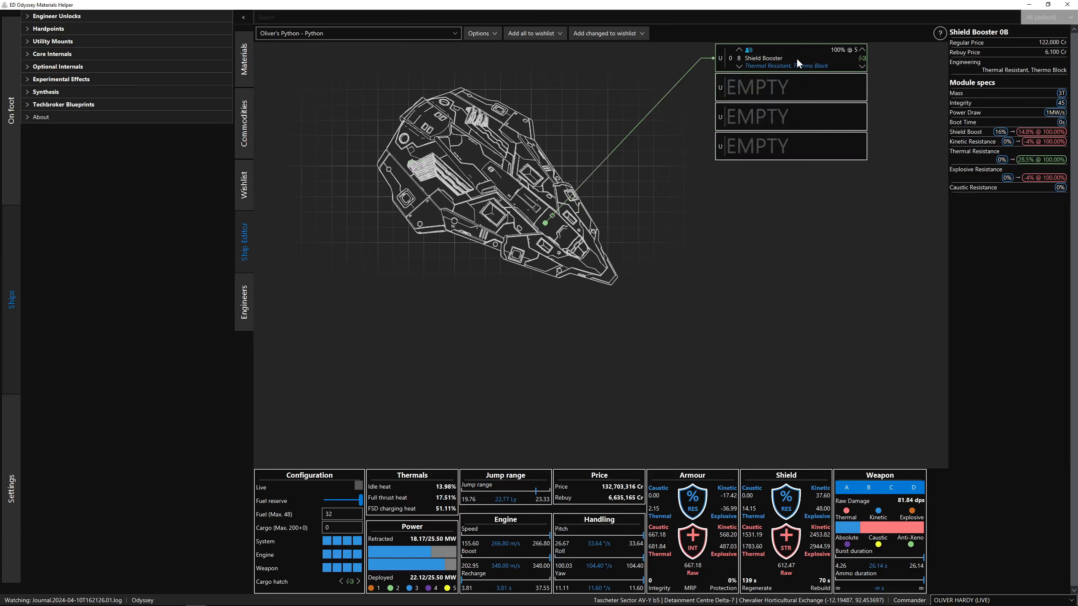
pyautogui.moveTo(796, 57); pyautogui.dragTo(793, 111)
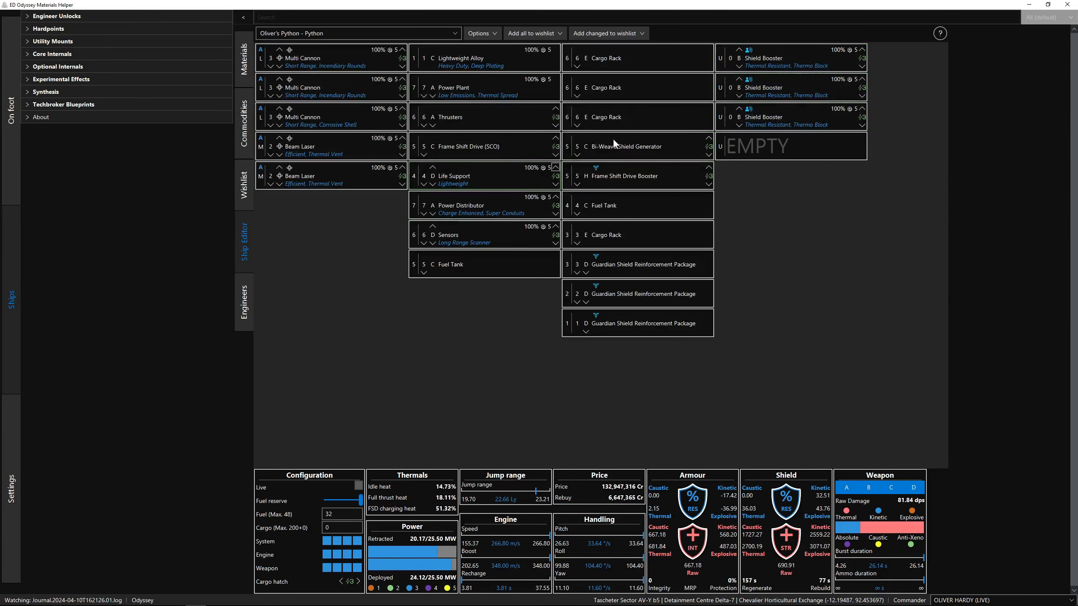
# Change the blueprint of the Shield Booster in the third utility slot to Heavy Duty
pyautogui.moveTo(815, 101)
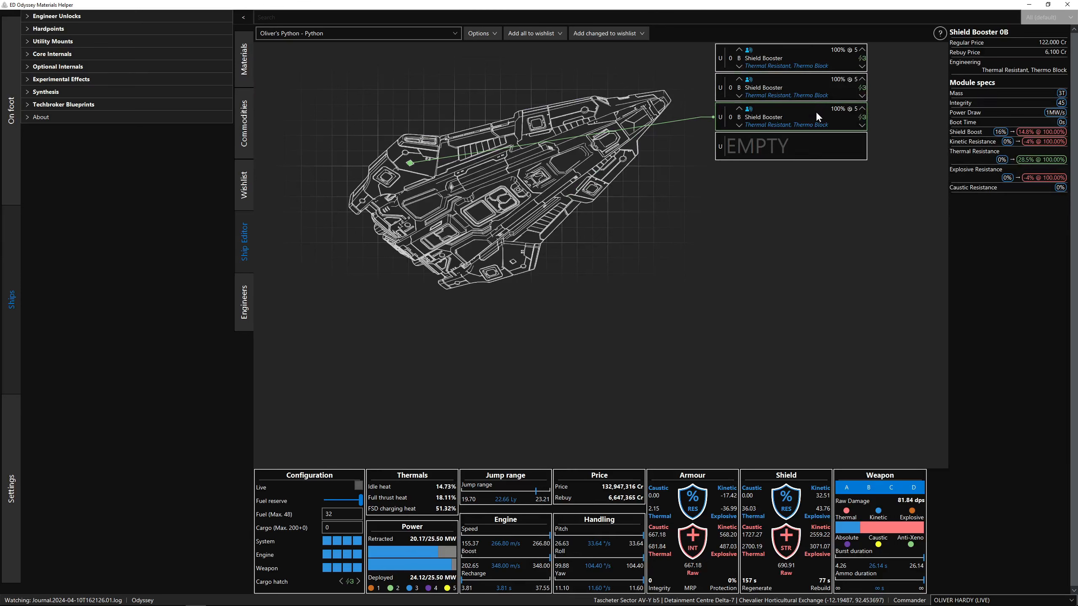
pyautogui.hotkey('alt', 'Tab')
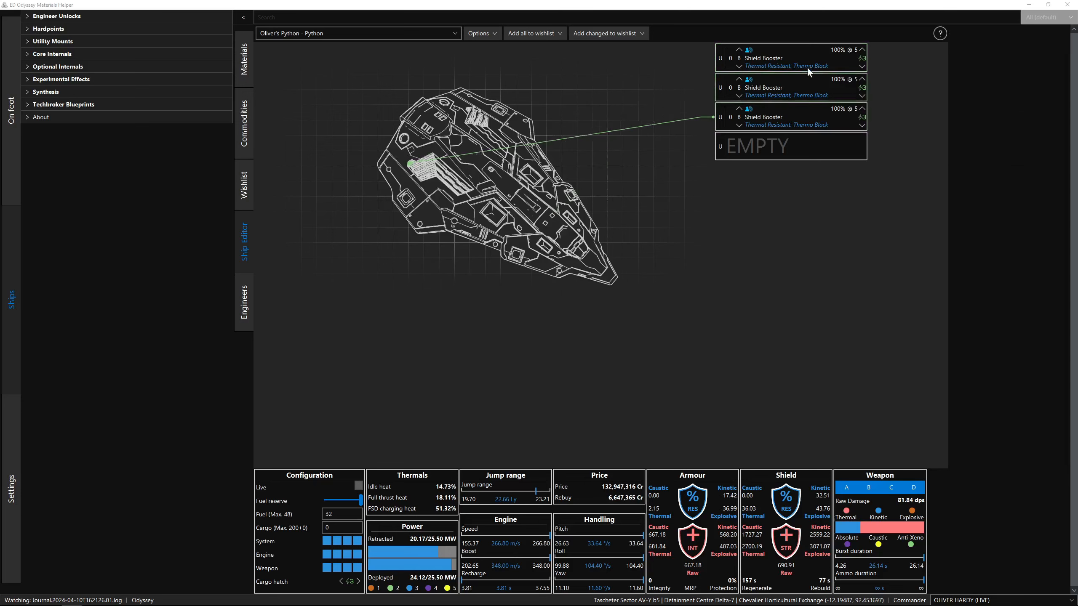
pyautogui.click(806, 116)
pyautogui.click(785, 198)
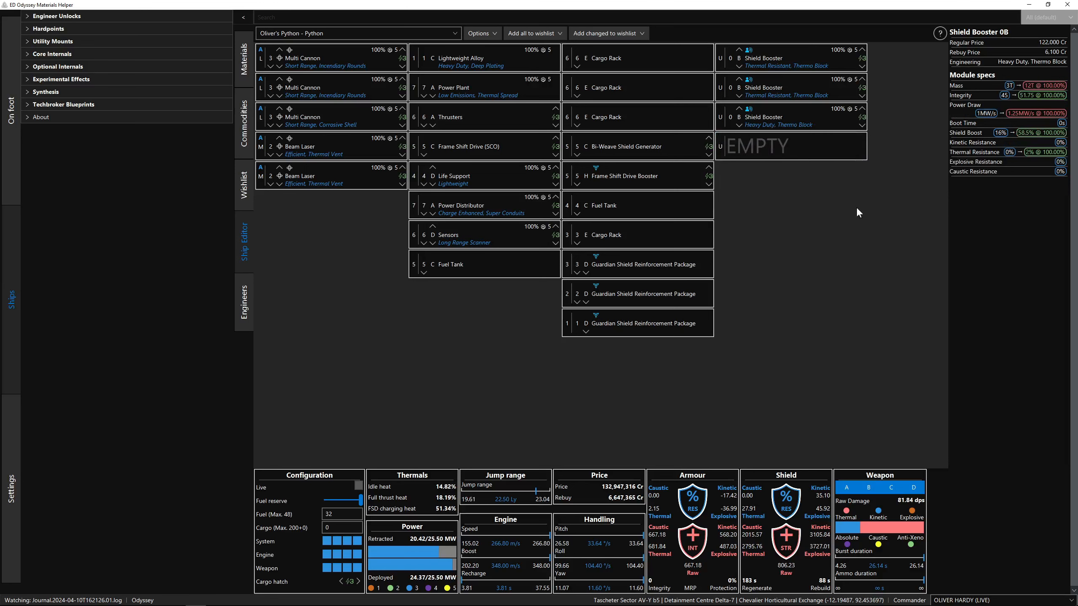
# Fit a standard 0I Heat Sink Launcher in the empty fourth utility slot
pyautogui.click(800, 149)
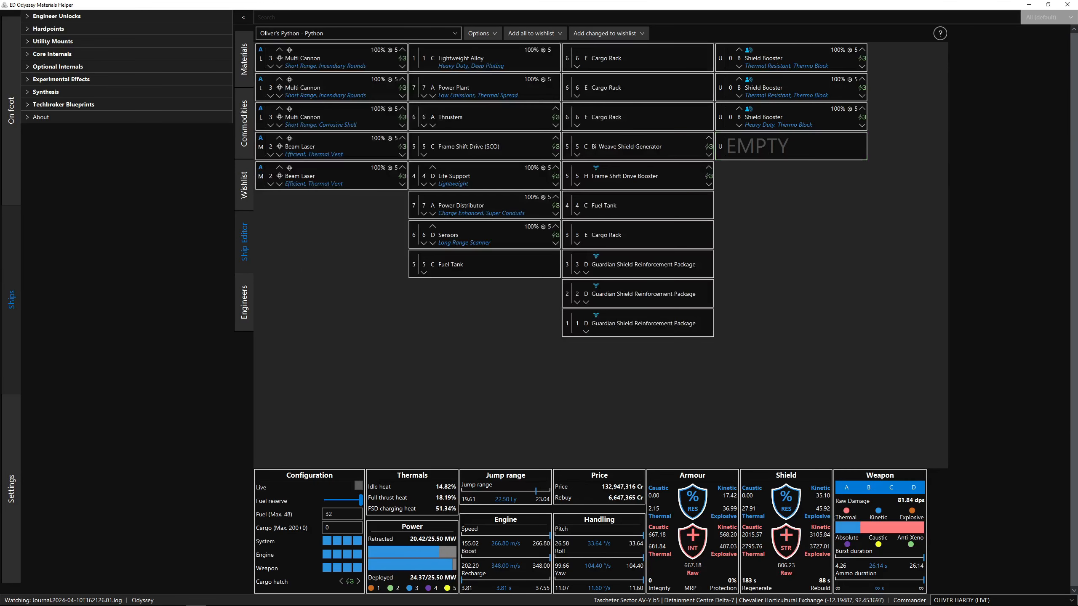
pyautogui.hotkey('alt', 'Tab')
pyautogui.click(804, 150)
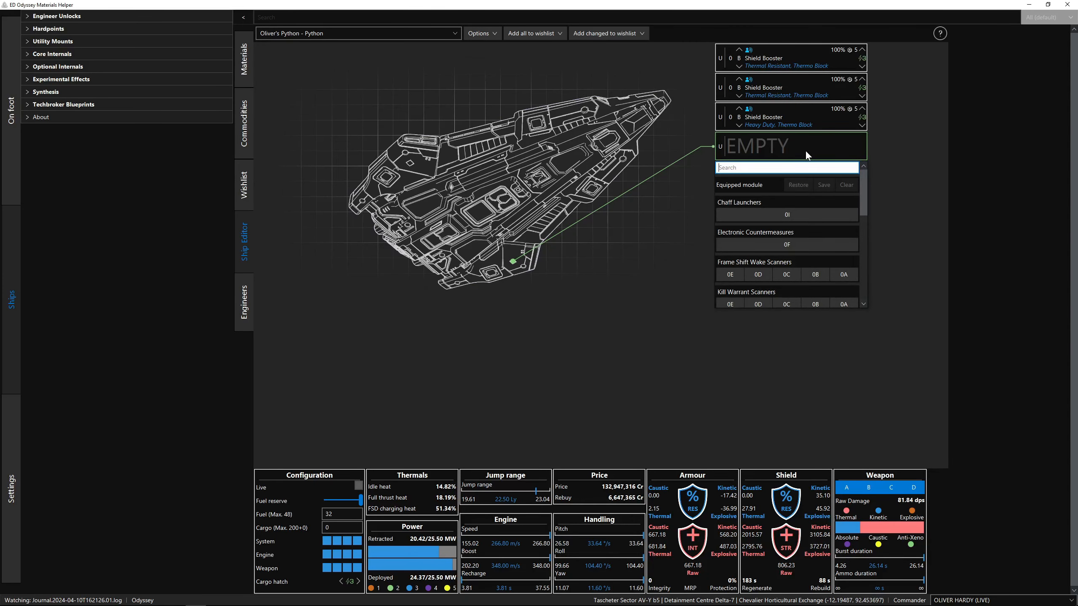
pyautogui.write('heat')
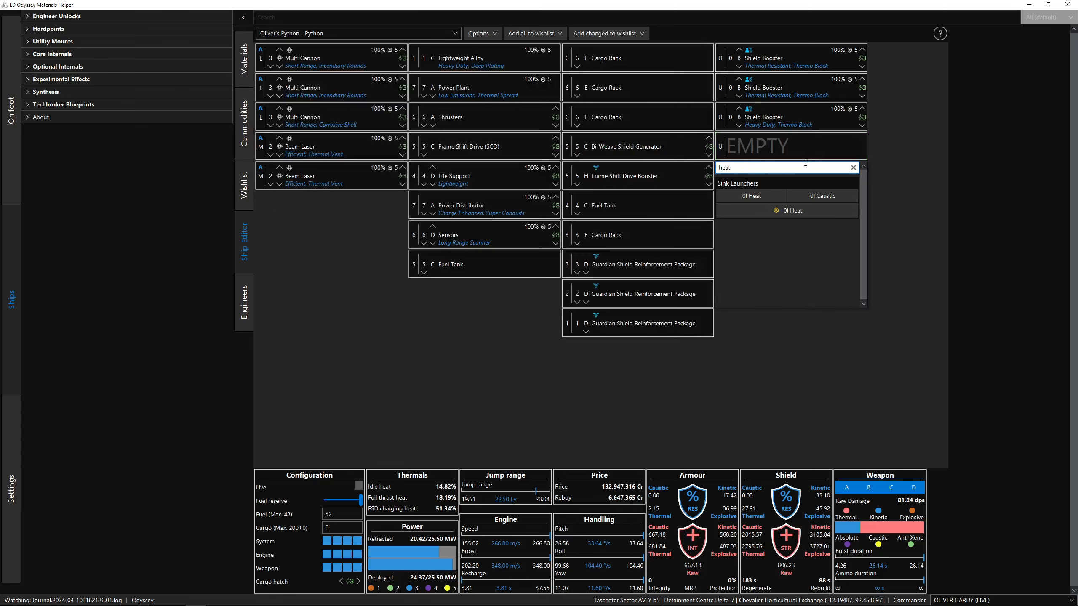
pyautogui.moveTo(795, 217)
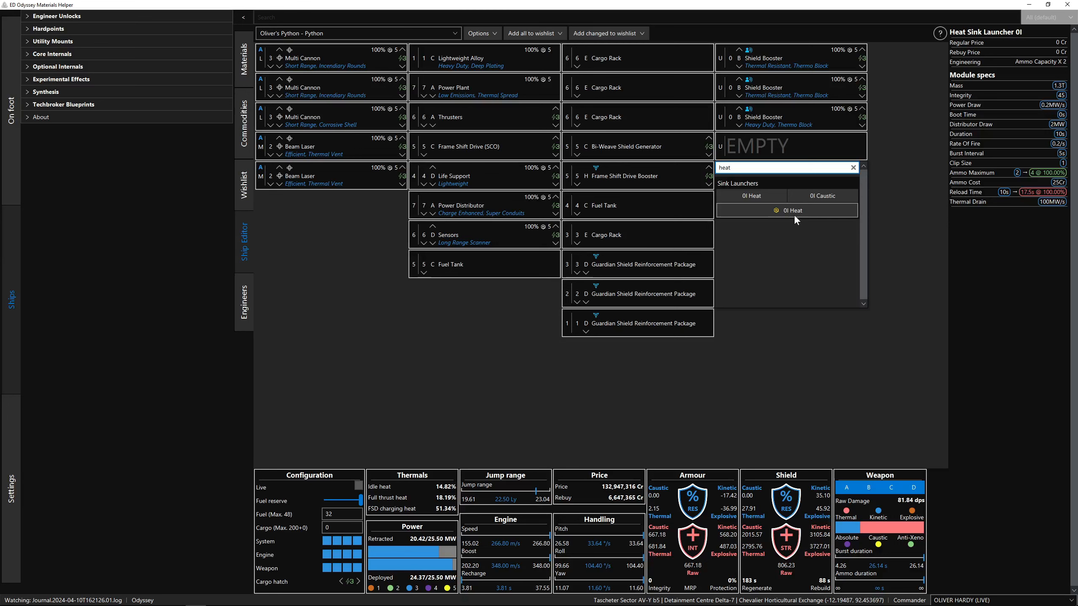
pyautogui.click(772, 198)
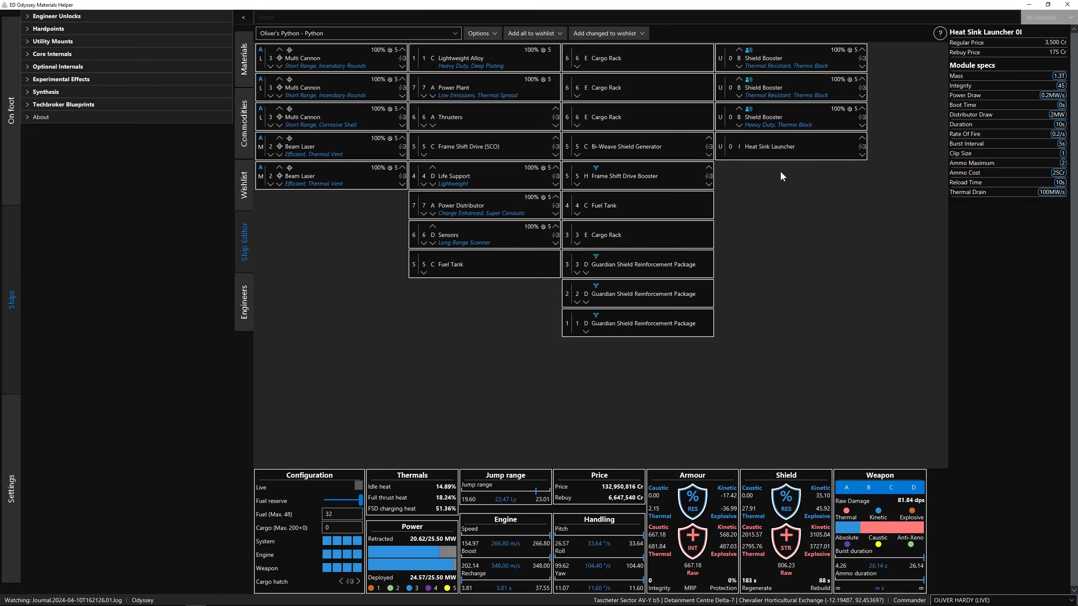
# Engineer the Heat Sink Launcher with the Ammo Capacity blueprint and check its resulting module specs
pyautogui.click(813, 150)
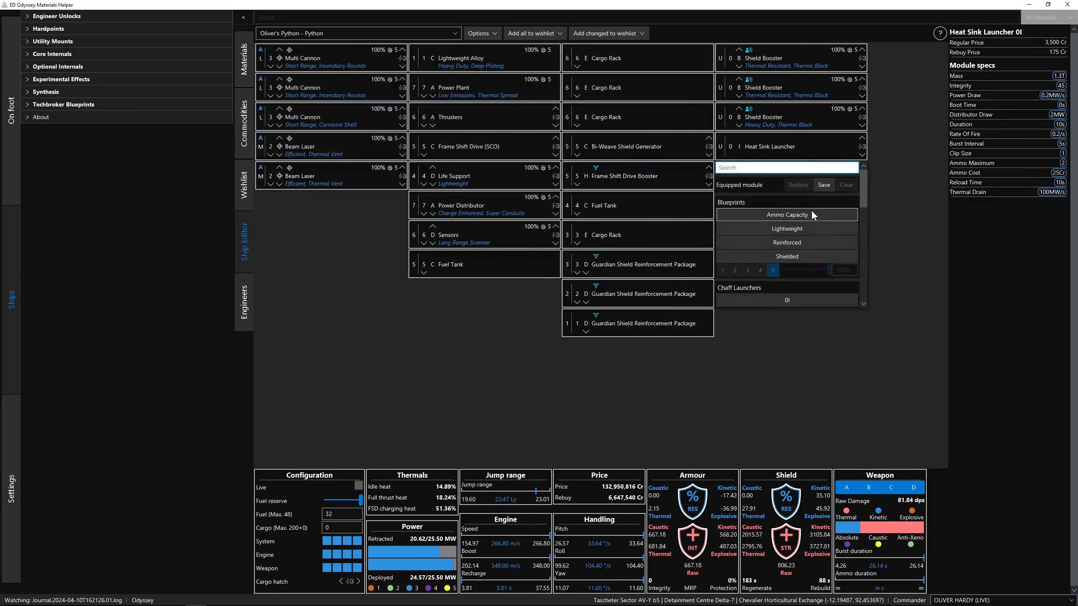
pyautogui.click(812, 215)
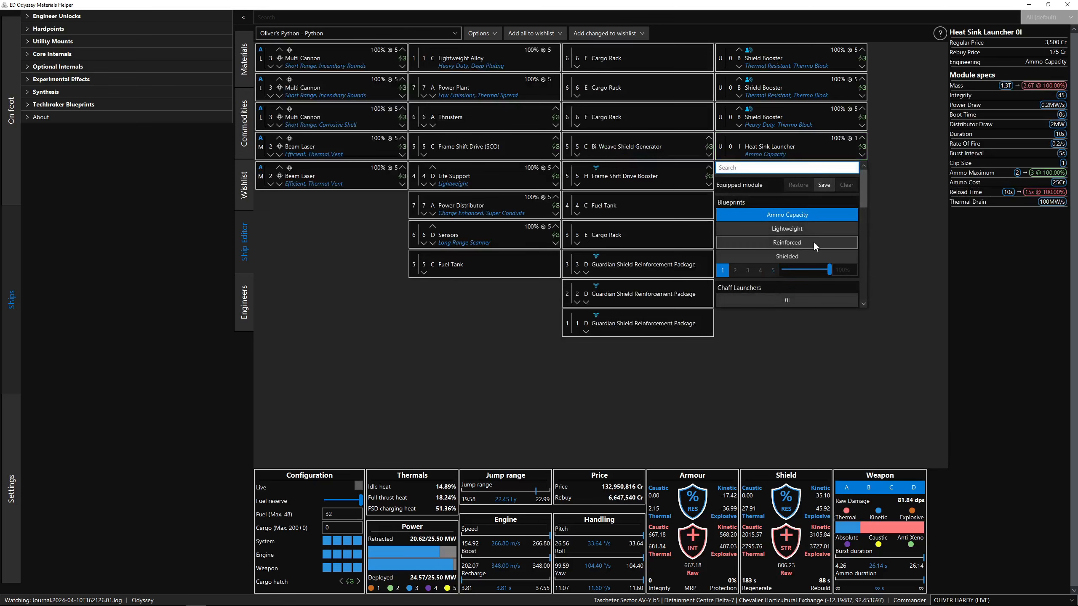
pyautogui.scroll(-1, 813, 242)
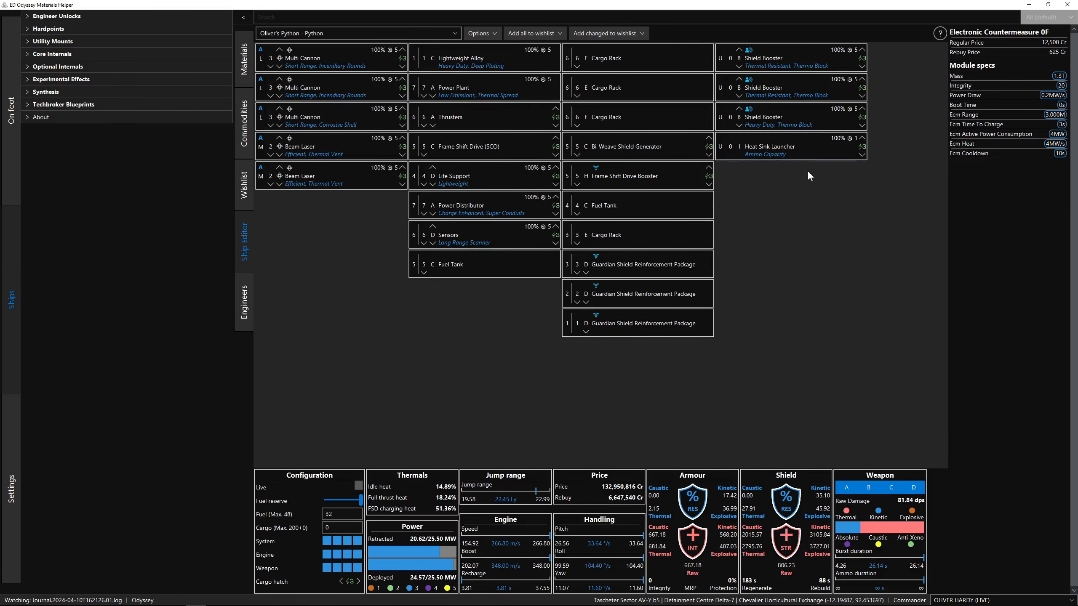
pyautogui.moveTo(808, 154)
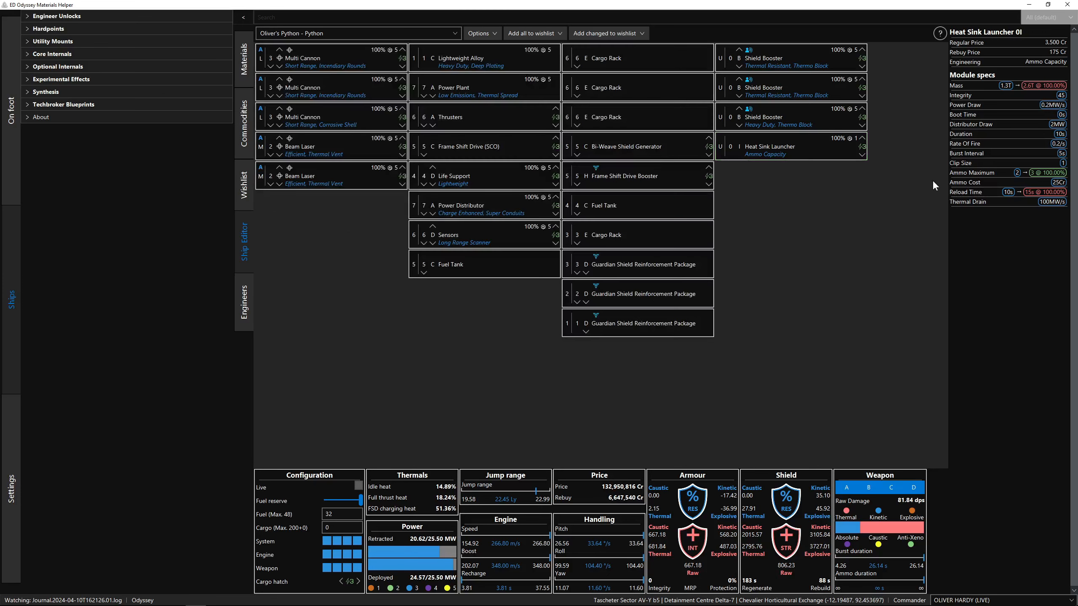
pyautogui.moveTo(1016, 173)
# Search the fourth utility slot's modules for "heat" and inspect the pre-engineered Heat Sink Launcher's specs without fitting it
pyautogui.click(783, 155)
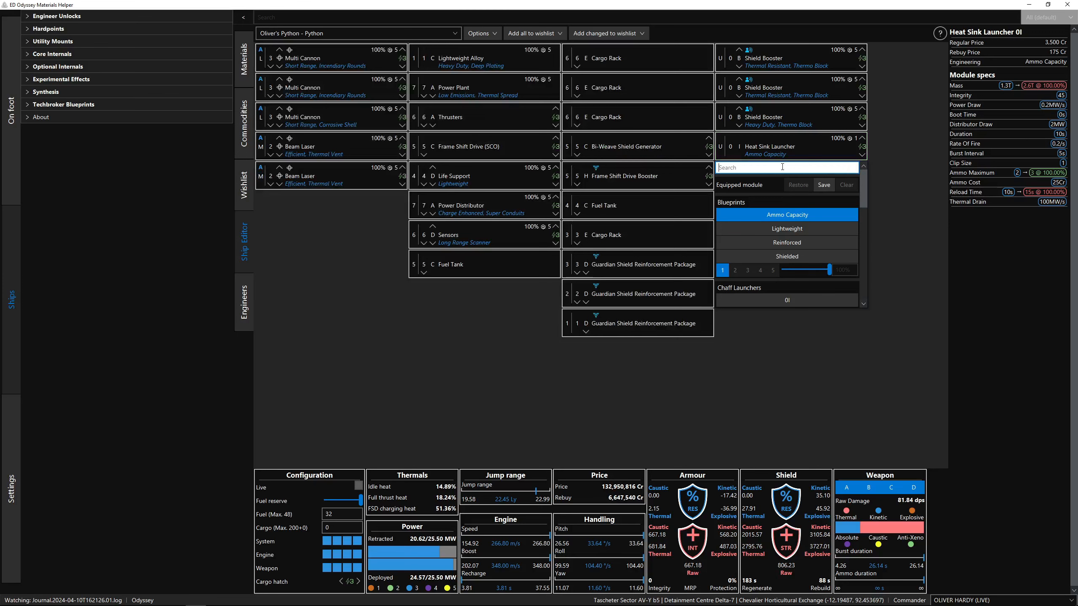
pyautogui.write('h')
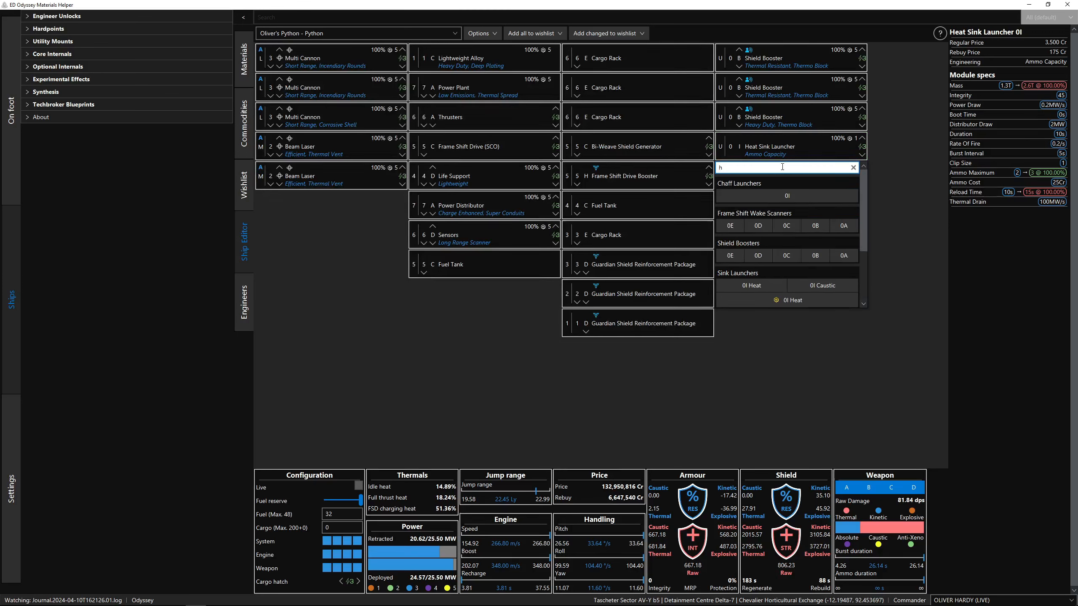
pyautogui.write('eat')
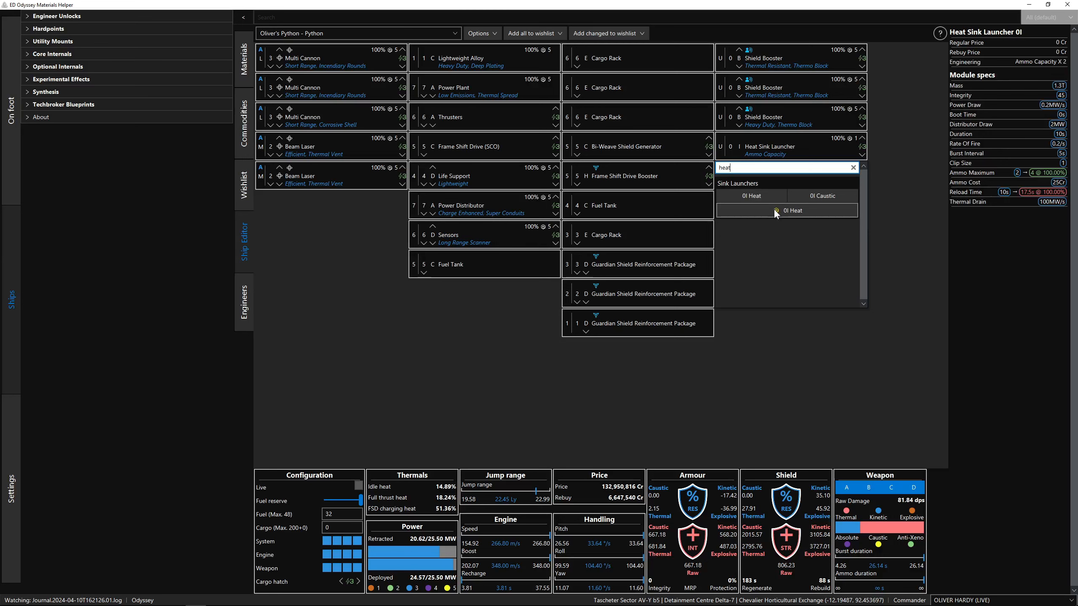
pyautogui.click(801, 321)
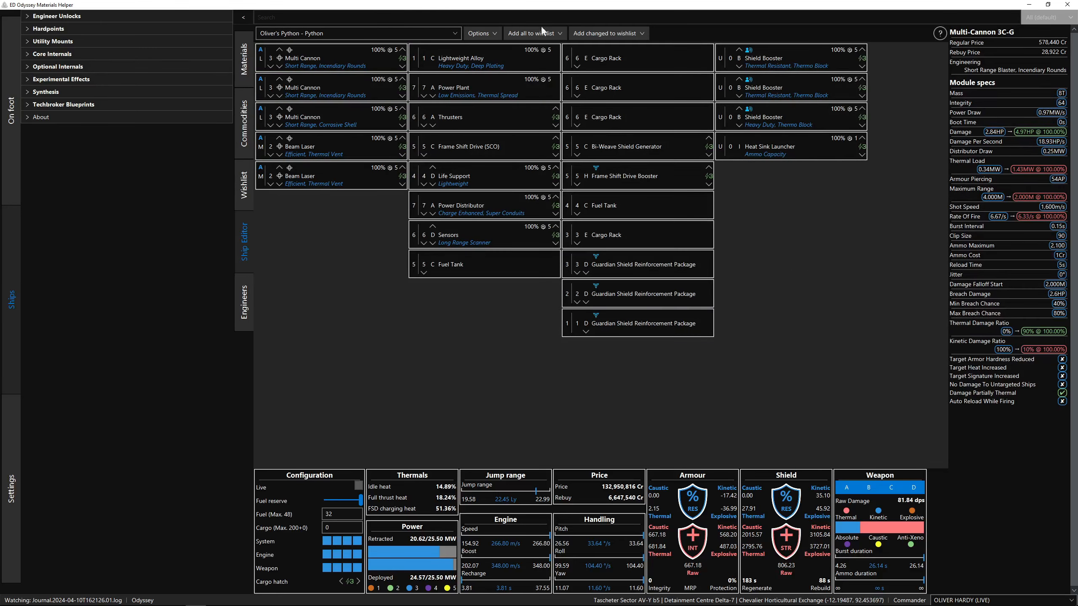
pyautogui.click(617, 34)
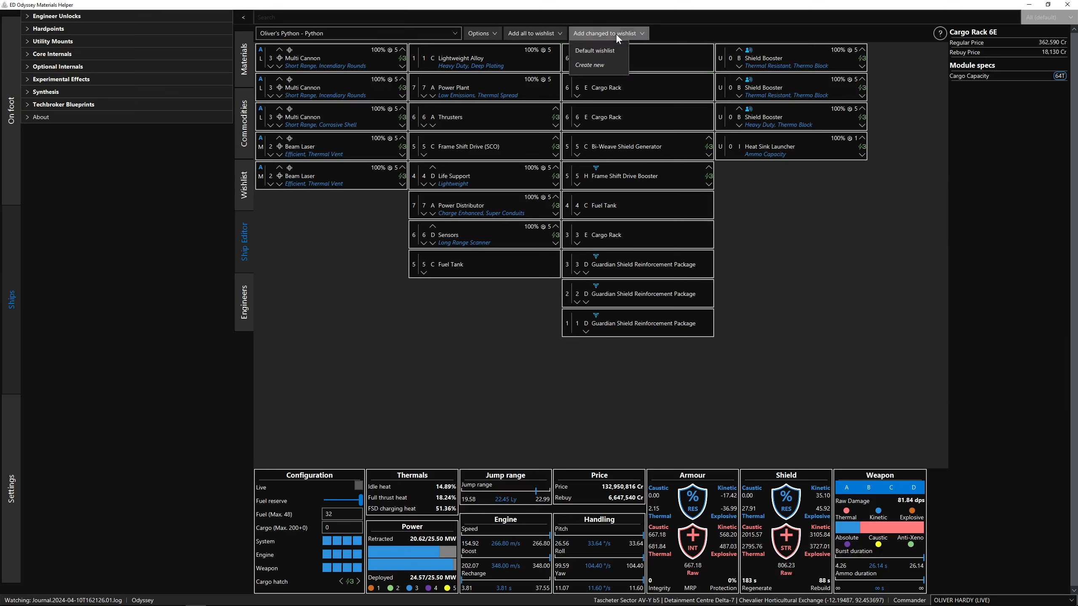
pyautogui.click(676, 28)
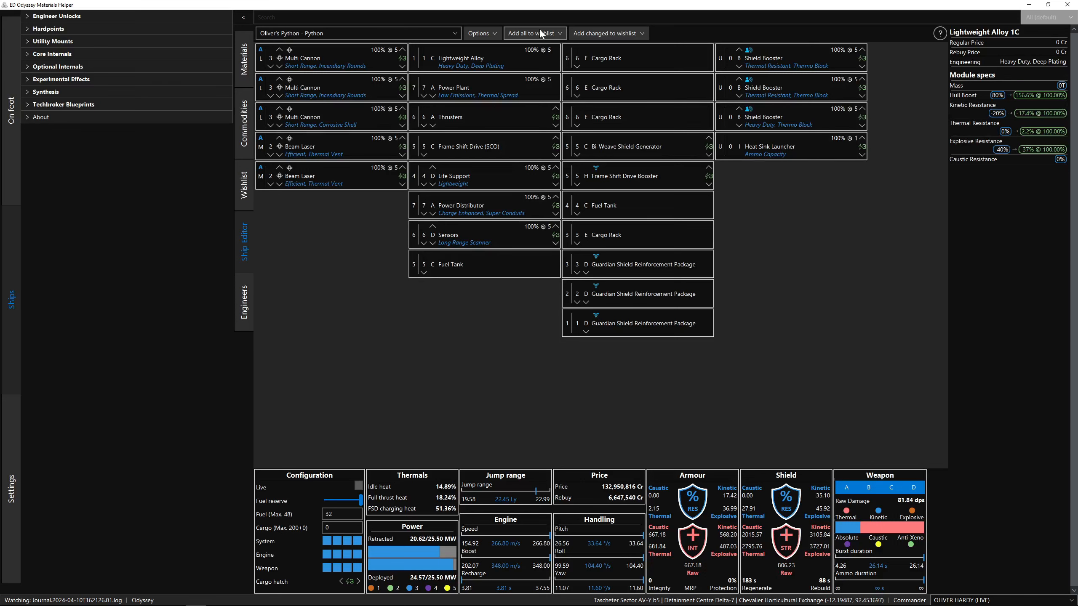
pyautogui.click(492, 33)
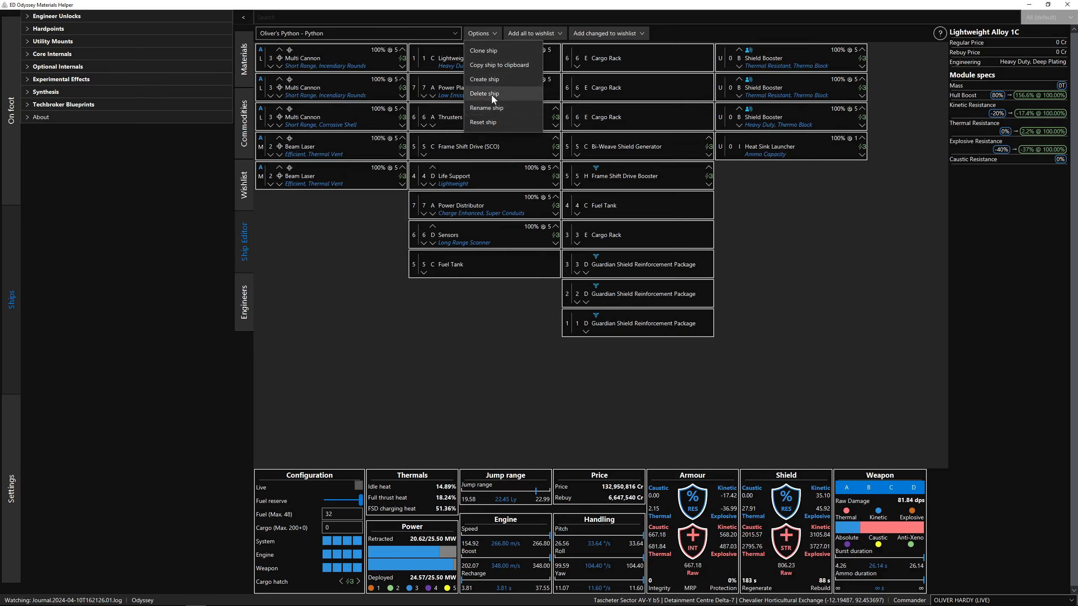
pyautogui.click(493, 15)
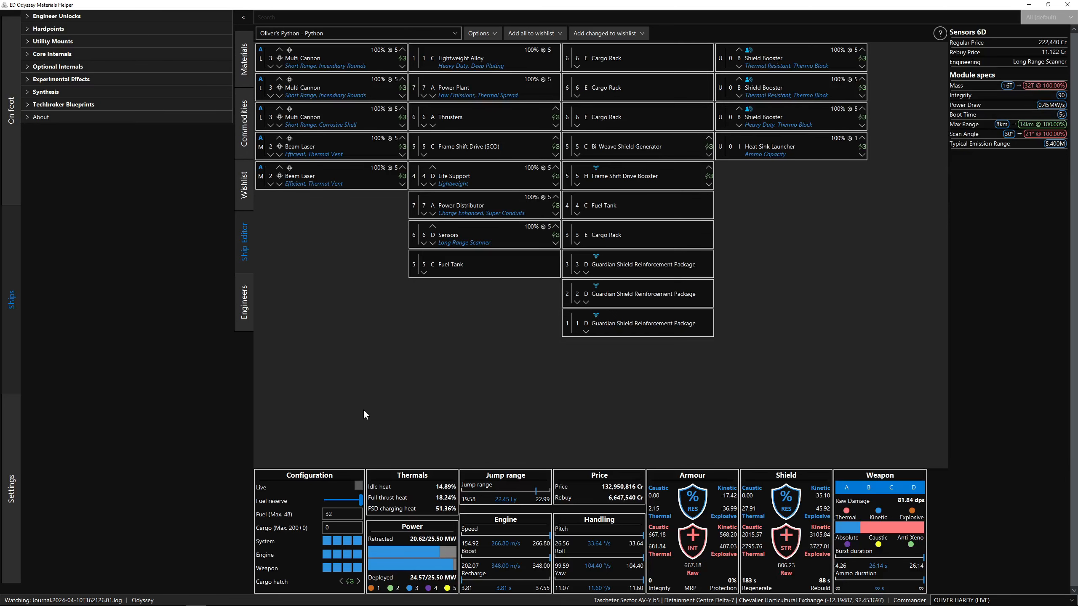
pyautogui.click(321, 174)
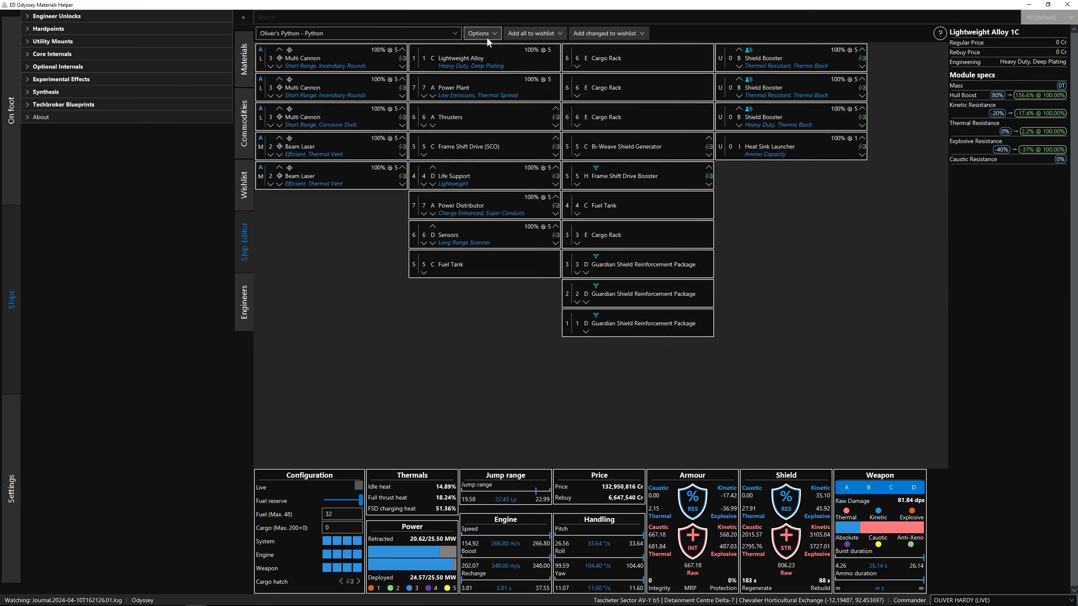
# Add all of the Python build's blueprints and experimental effects to a newly created wishlist and open it
pyautogui.click(530, 33)
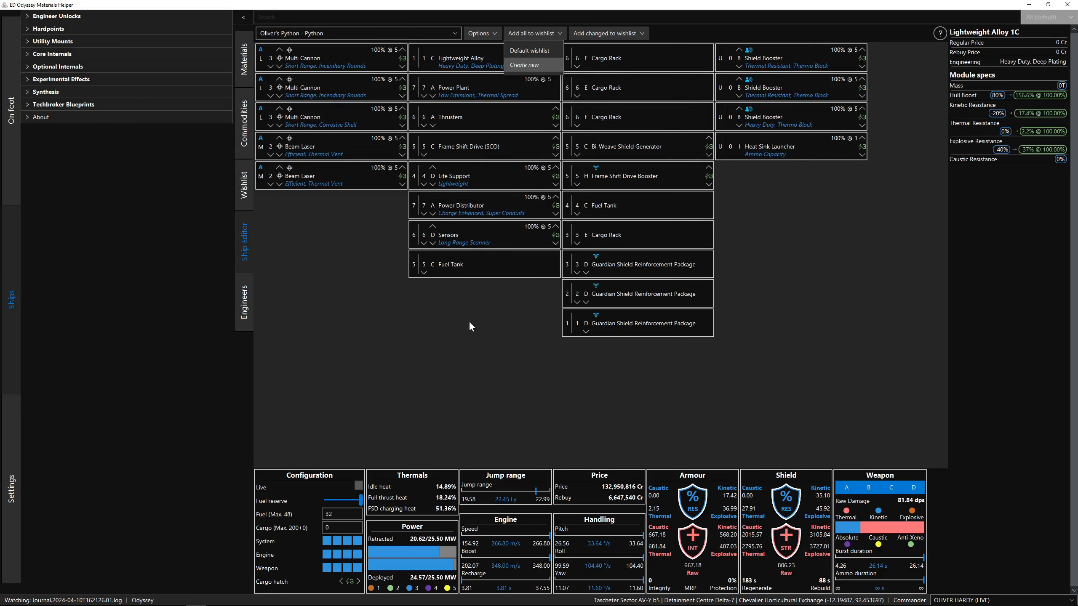
pyautogui.click(438, 387)
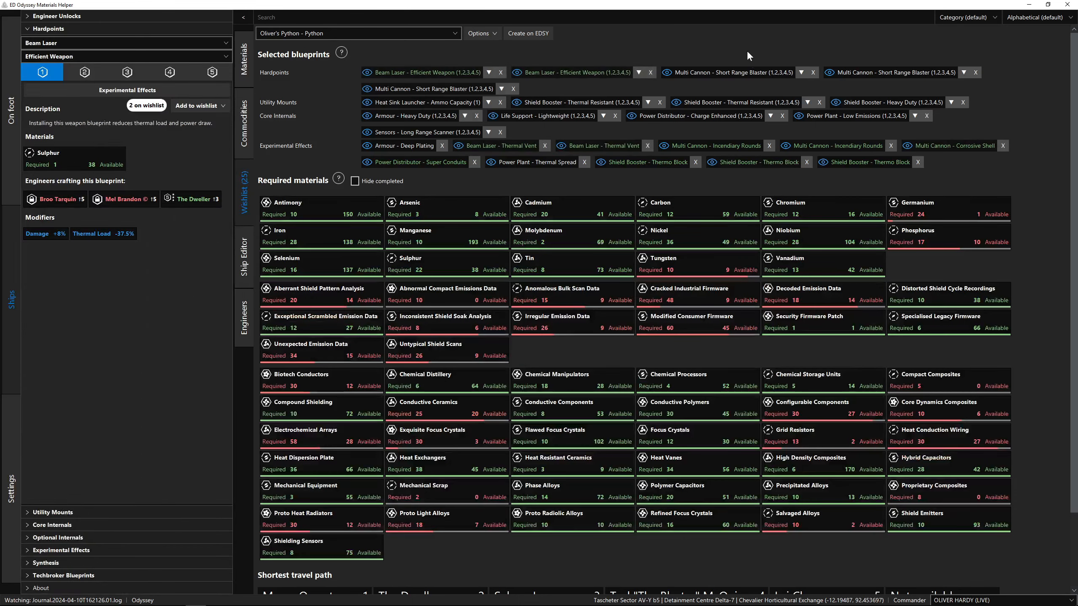
# View the default wishlist, return to the Python wishlist, and review its required materials and shortest travel path
pyautogui.click(452, 33)
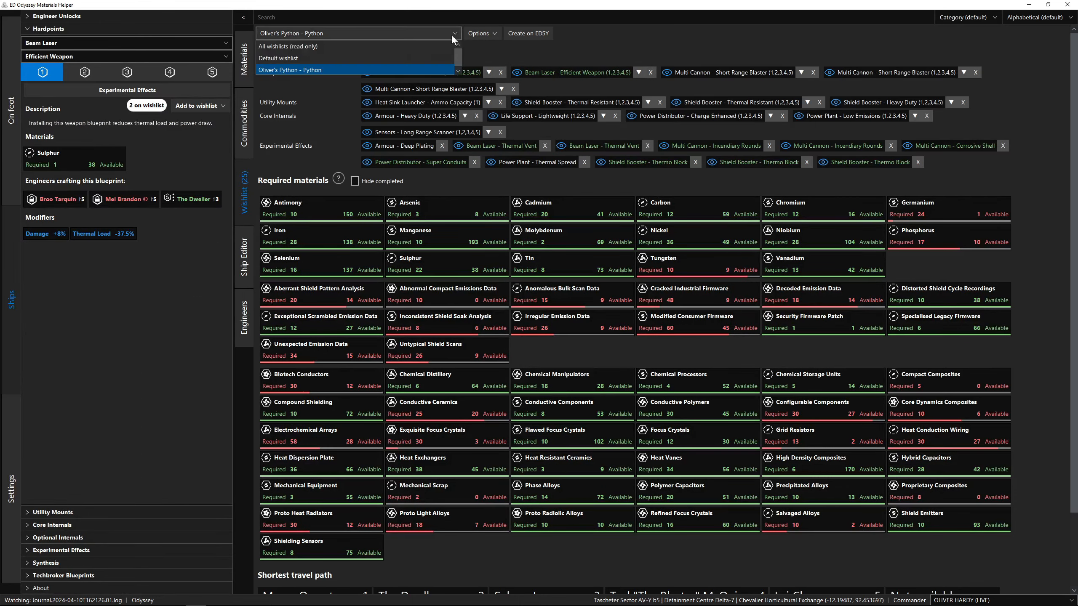
pyautogui.click(331, 59)
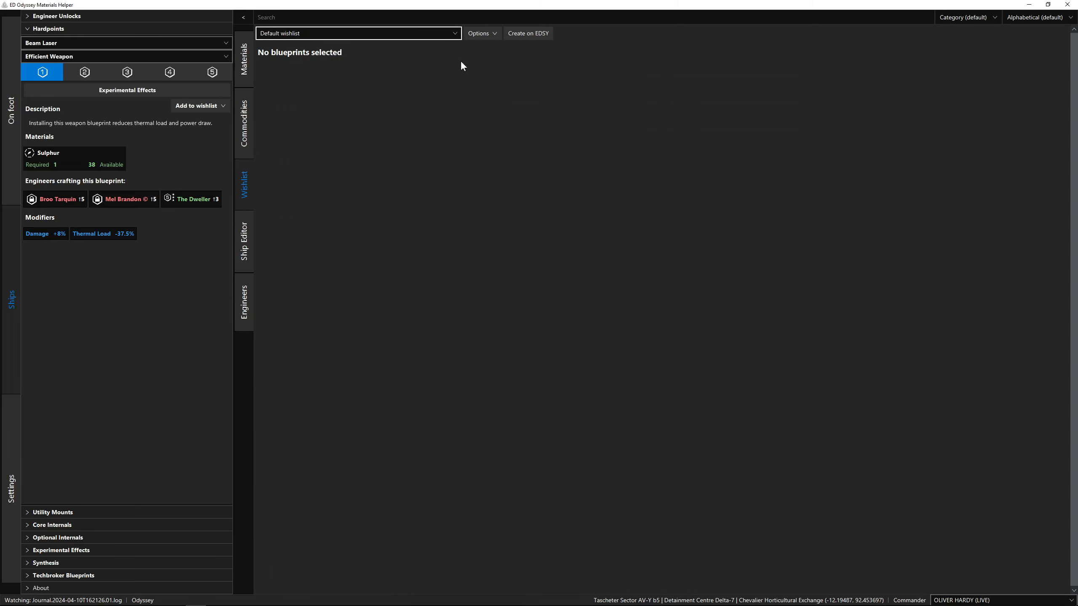
pyautogui.click(453, 34)
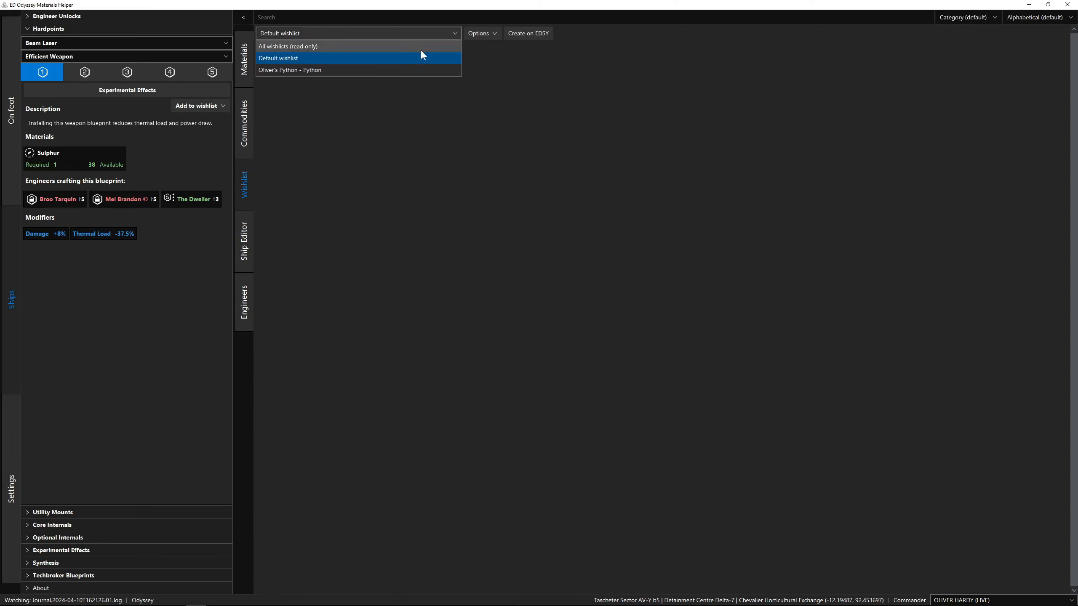
pyautogui.click(410, 70)
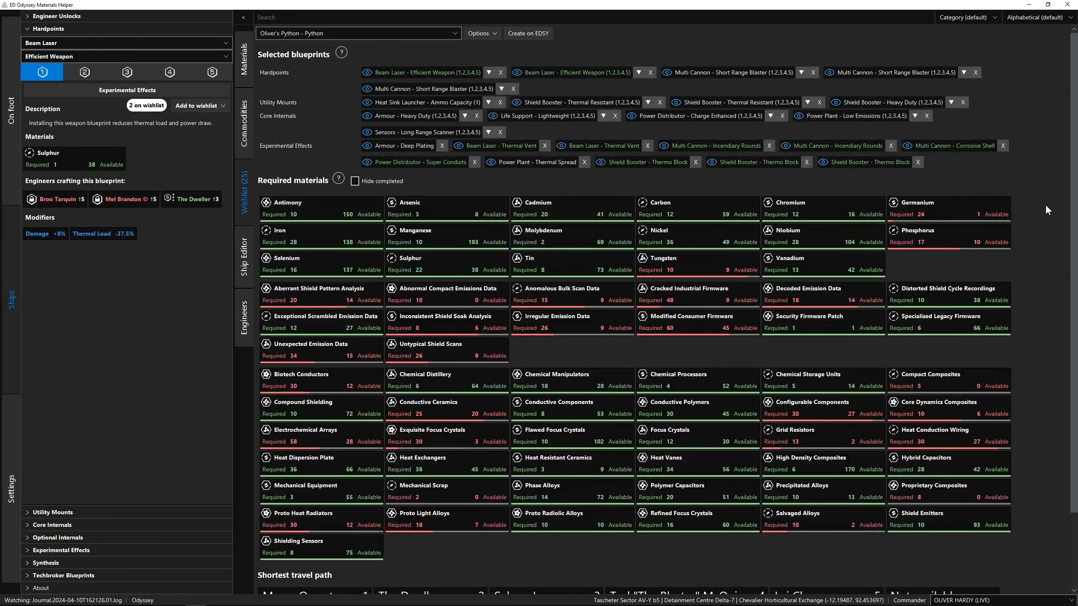
pyautogui.scroll(-2, 1048, 214)
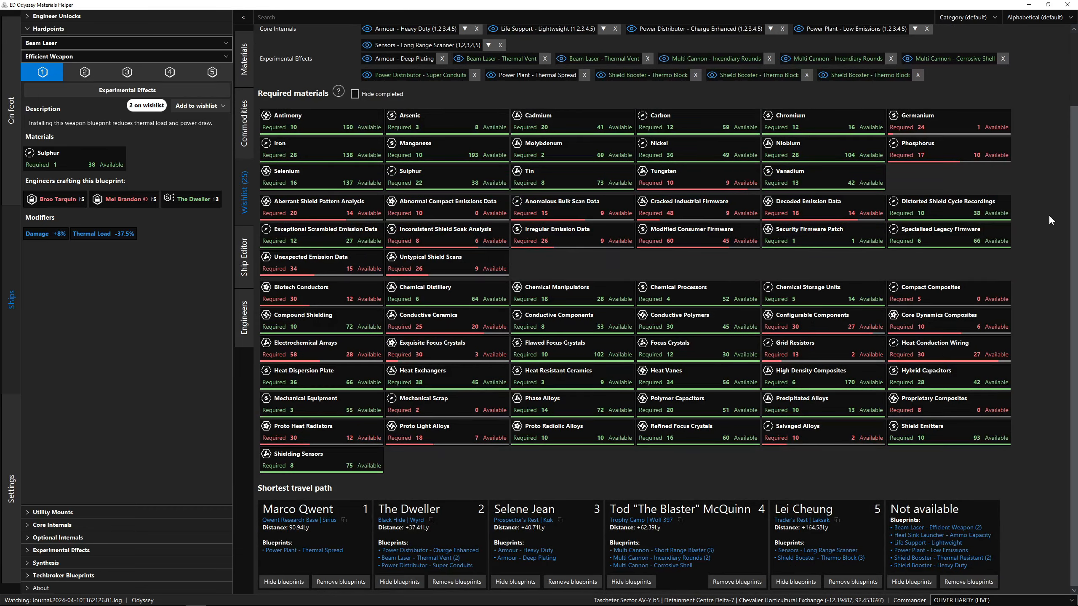
pyautogui.scroll(2, 1048, 214)
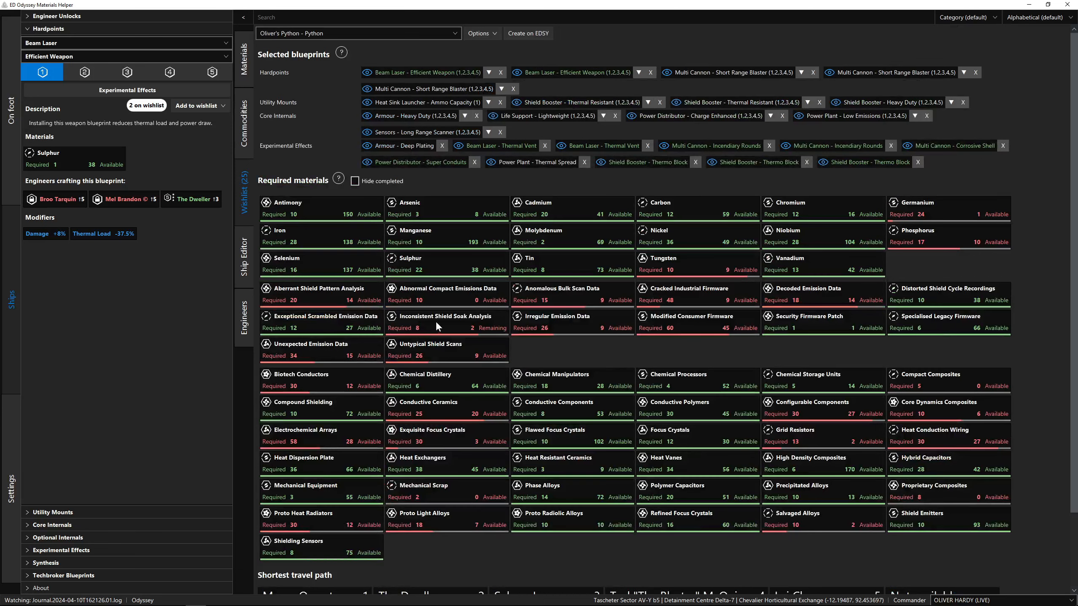
pyautogui.moveTo(461, 316)
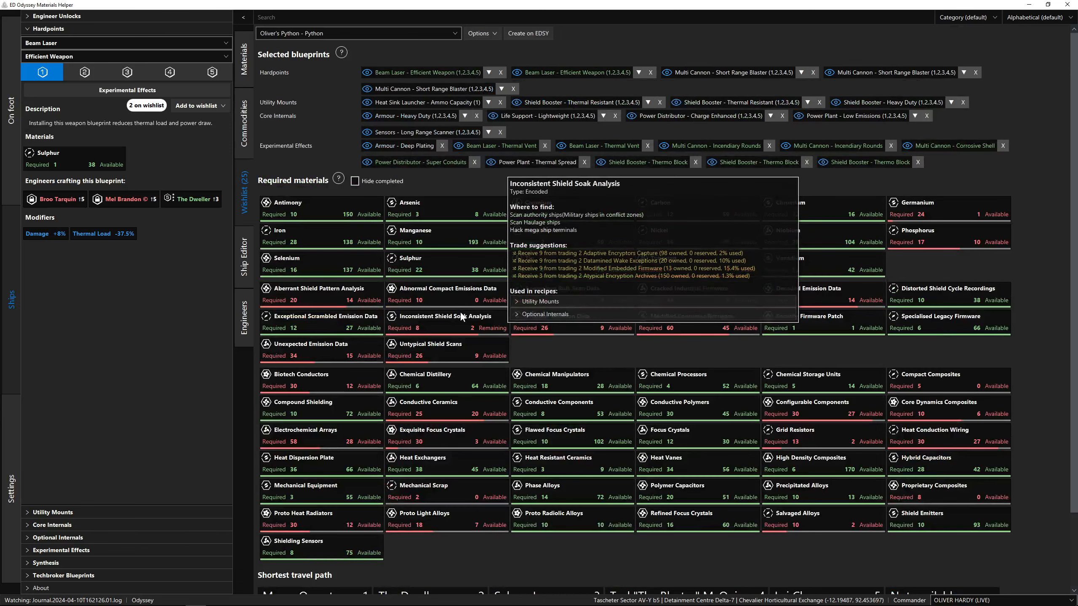
# Hide completed materials in the Python wishlist and inspect the details of the materials still missing
pyautogui.click(355, 182)
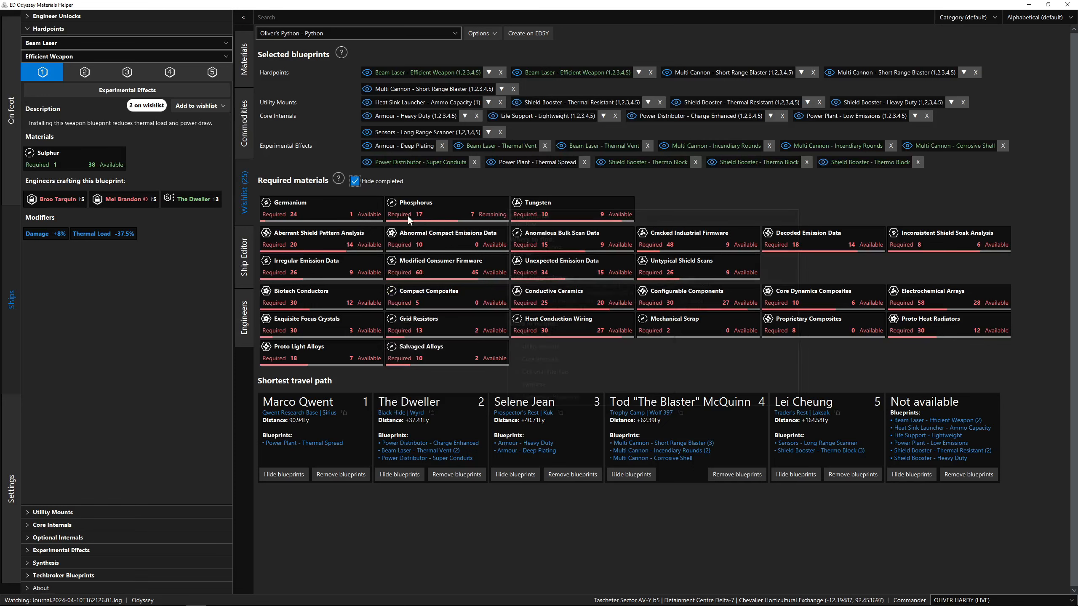
pyautogui.moveTo(408, 215)
pyautogui.moveTo(706, 242)
pyautogui.moveTo(790, 239)
pyautogui.moveTo(419, 350)
# Look up the engineers for the unavailable Life Support - Lightweight blueprint and view Lori Jameson's unlock requirements
pyautogui.click(931, 436)
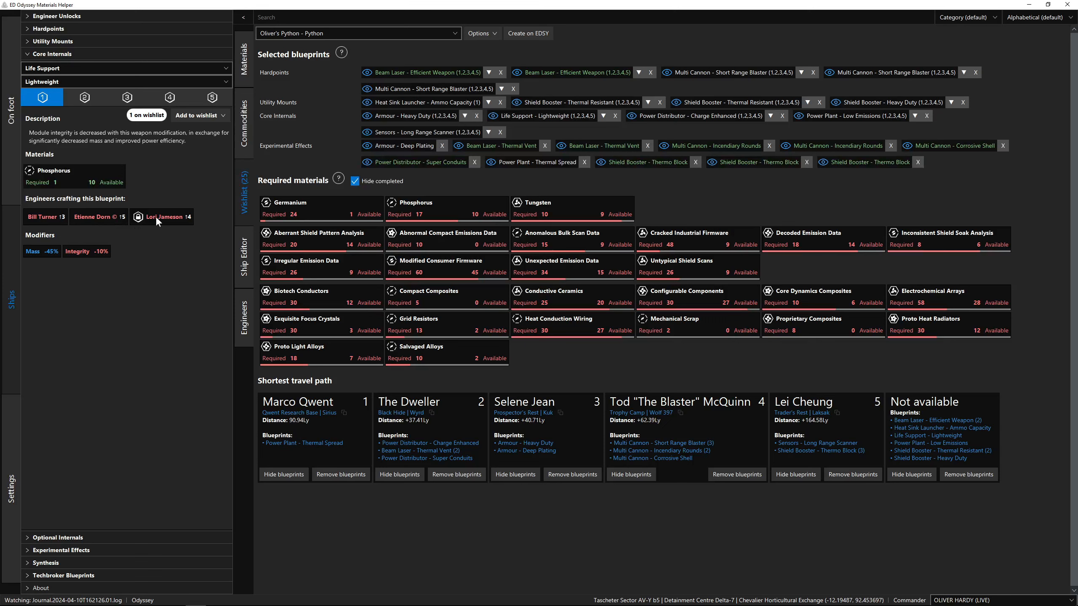
pyautogui.click(114, 17)
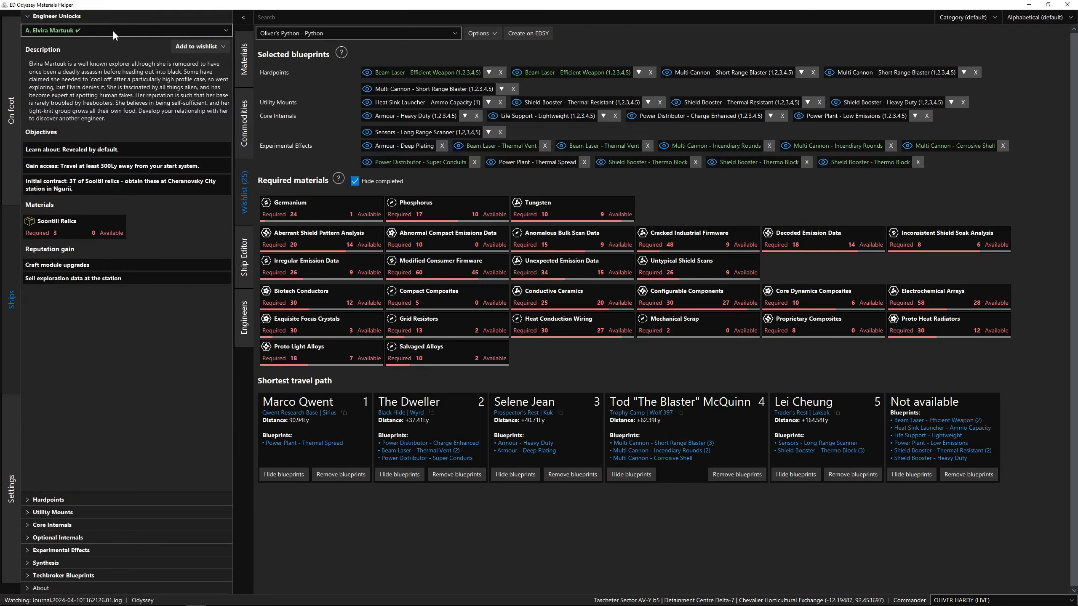
pyautogui.click(113, 31)
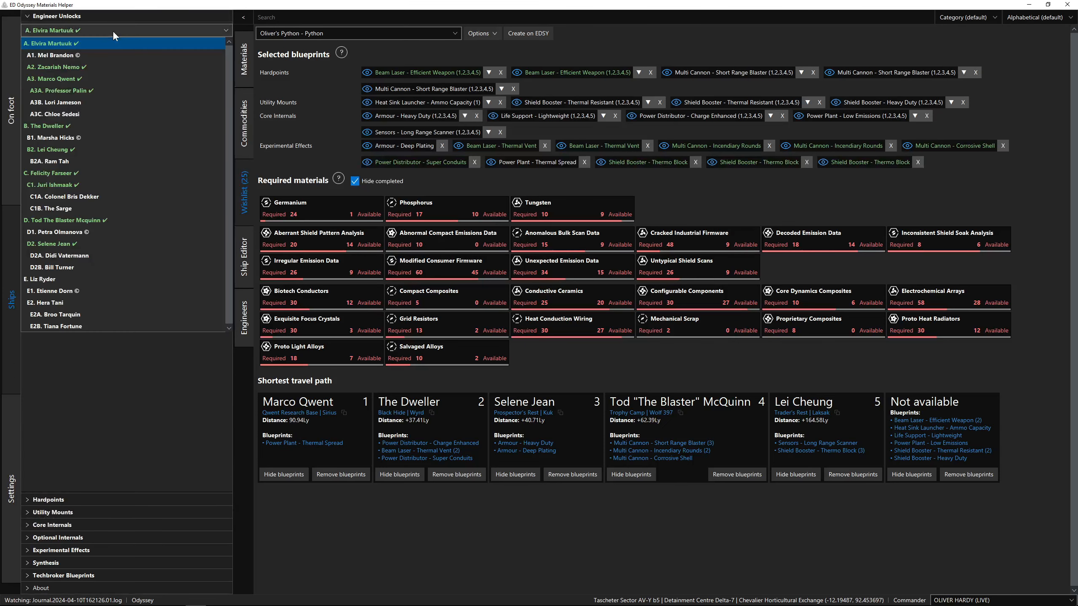
pyautogui.click(82, 102)
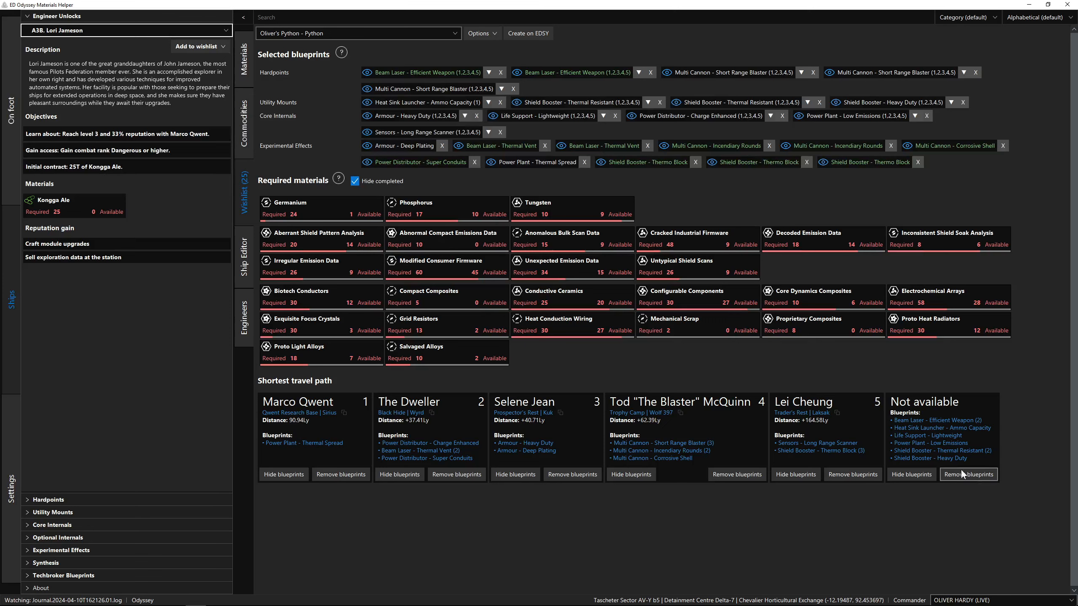
# Recheck the Life Support - Lightweight blueprint's engineers and view Bill Turner's unlock requirements
pyautogui.click(925, 435)
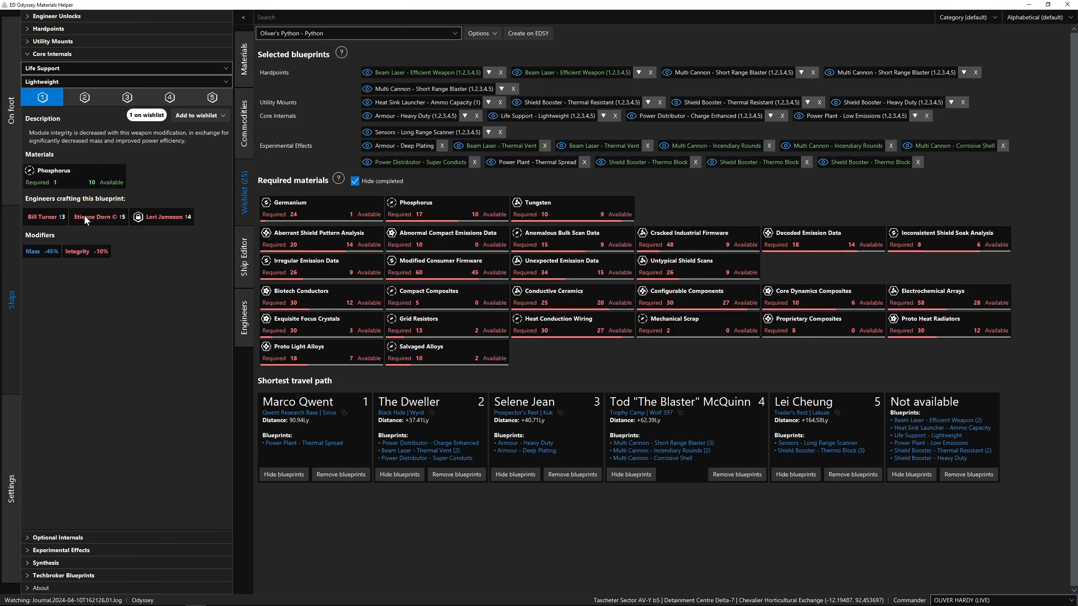
pyautogui.click(113, 17)
pyautogui.click(112, 30)
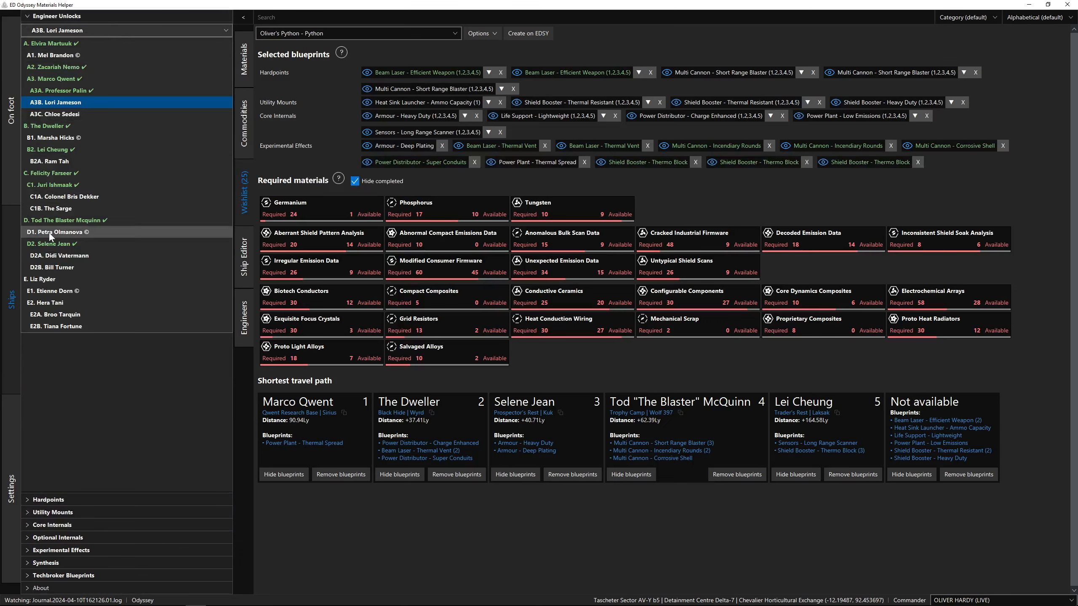
pyautogui.click(54, 267)
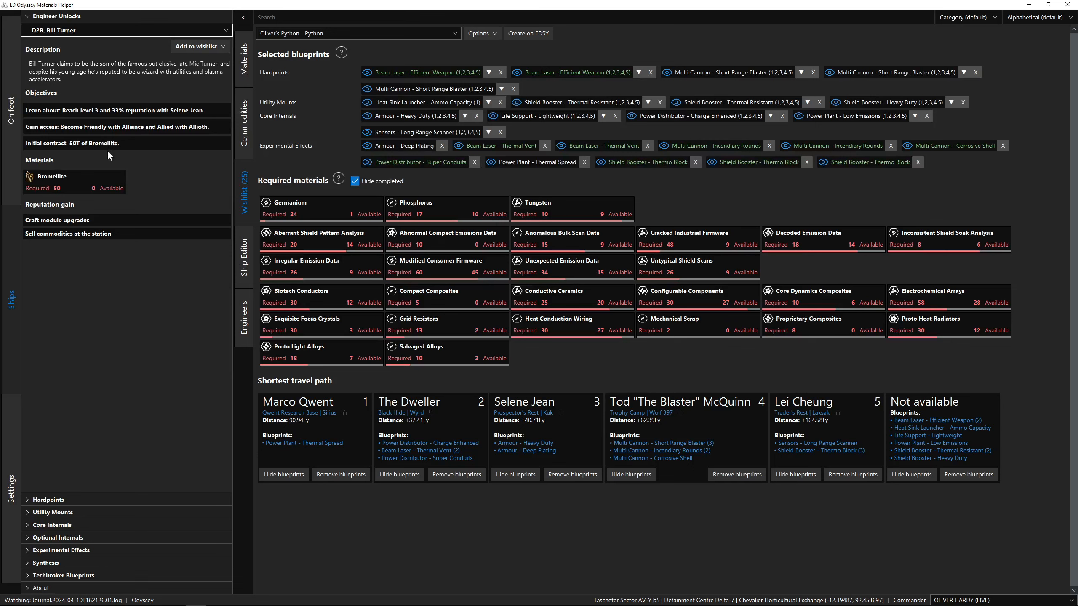
# Recheck the engineers for the Life Support - Lightweight blueprint and view Liz Ryder's unlock requirements
pyautogui.click(116, 30)
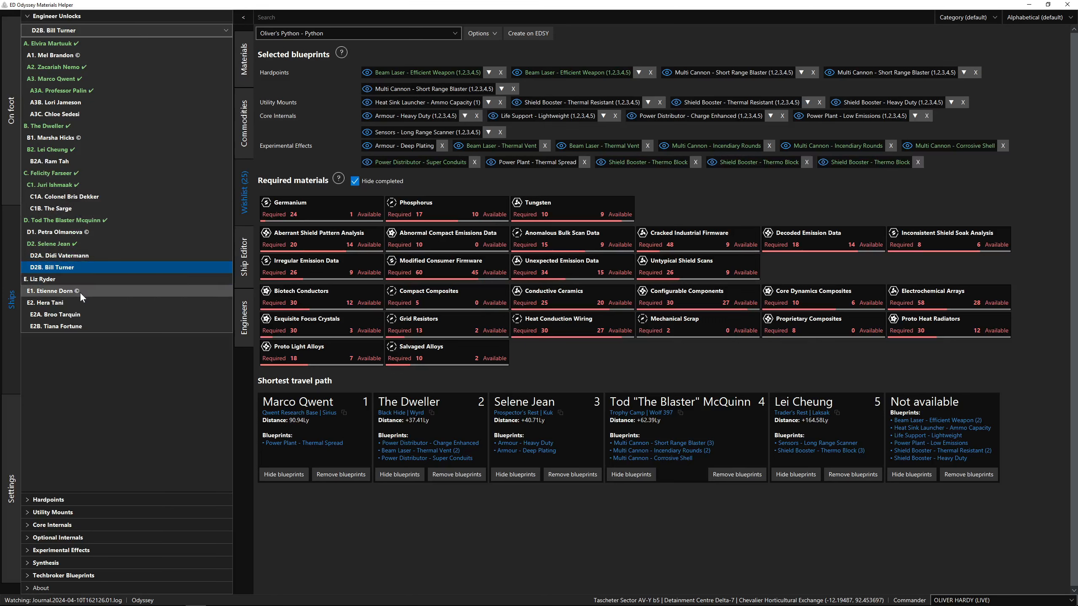
pyautogui.click(96, 406)
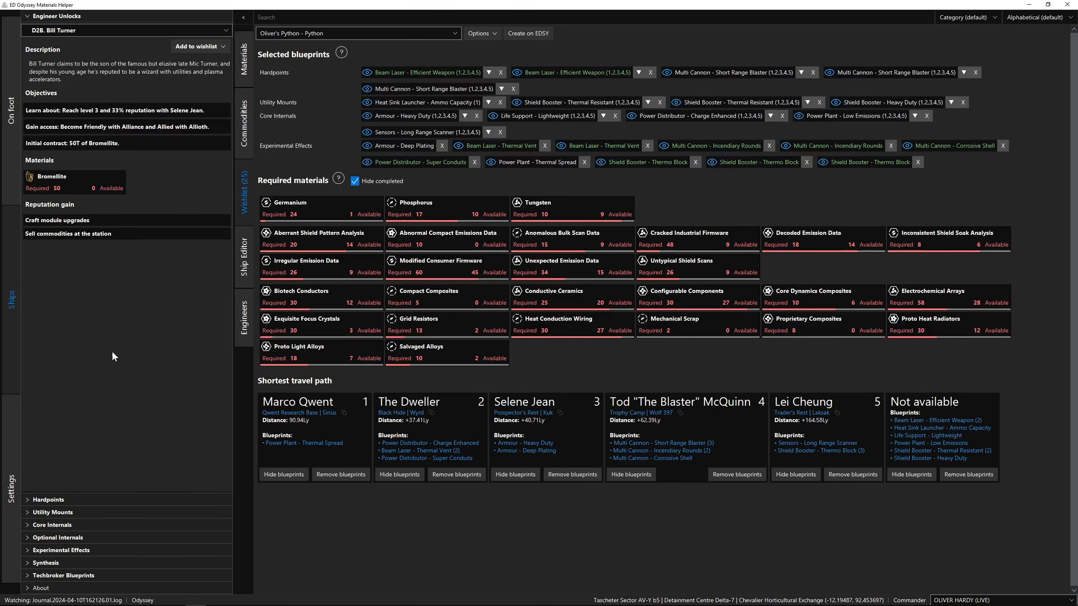
pyautogui.click(919, 436)
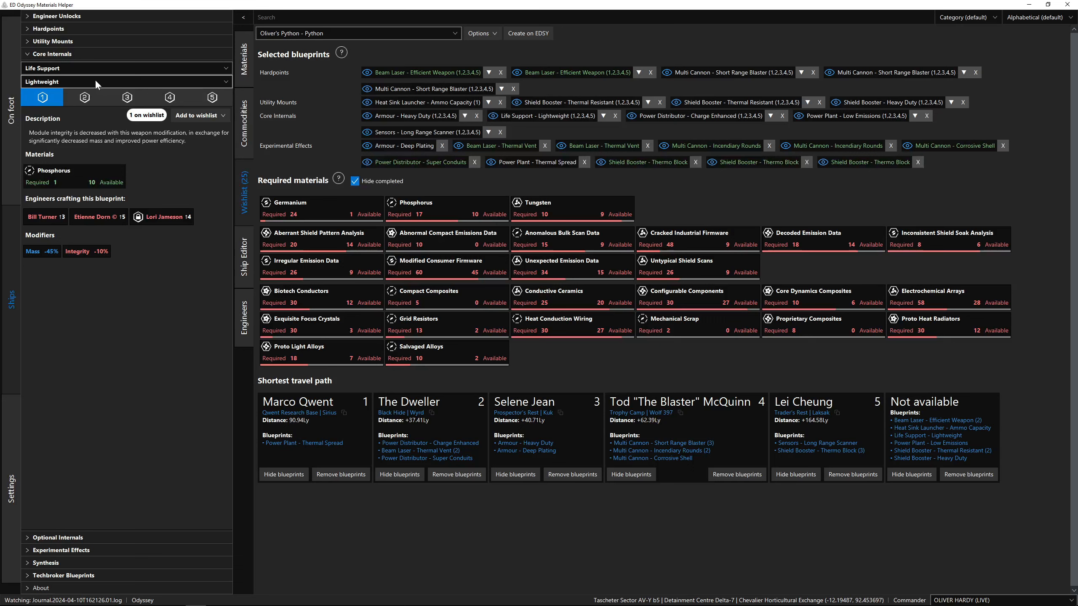
pyautogui.click(104, 17)
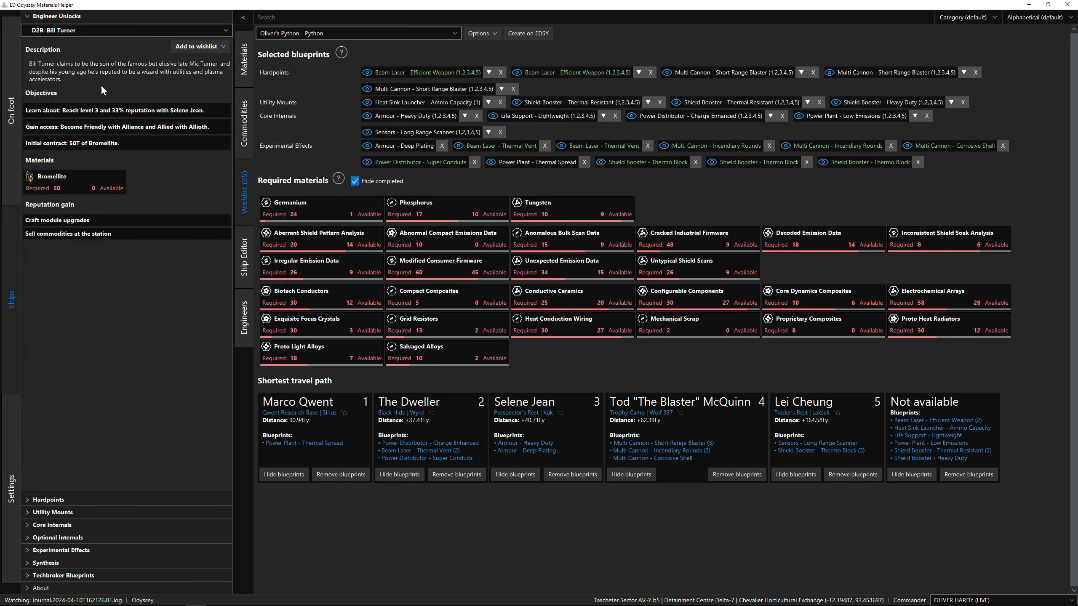
pyautogui.click(94, 26)
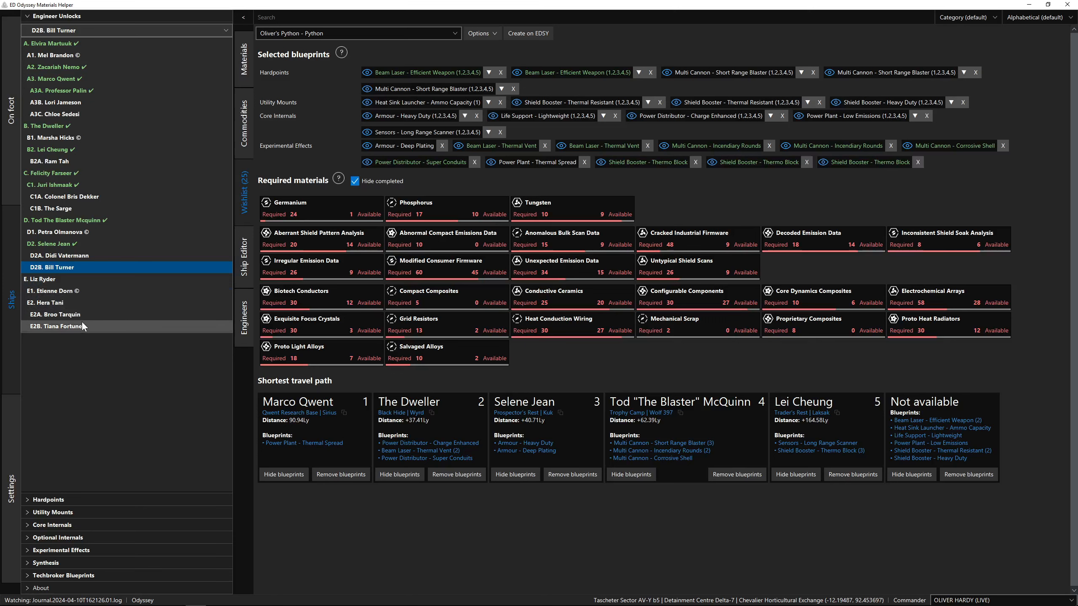
pyautogui.click(84, 280)
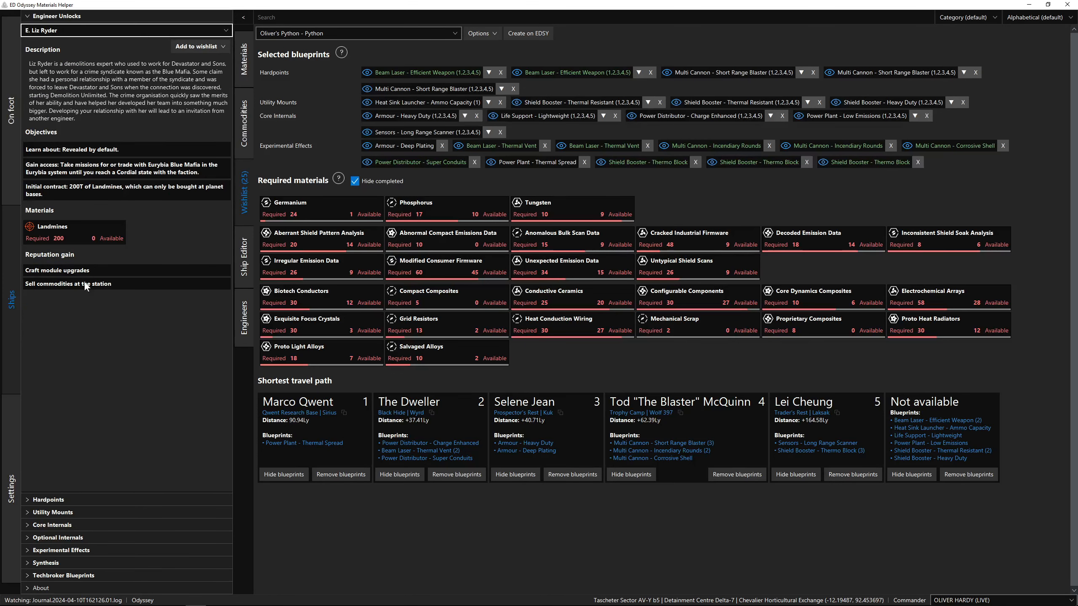
# Check the Life Support - Lightweight blueprint's engineers again and locate Etienne Dorn in the engineer unlock order beneath Liz Ryder
pyautogui.click(902, 438)
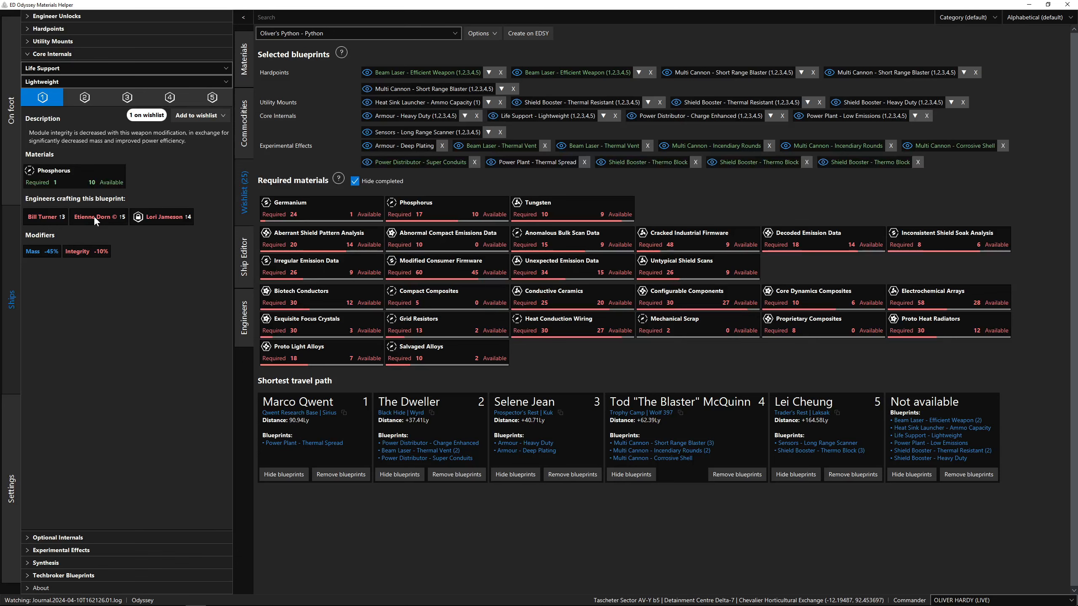
pyautogui.click(83, 19)
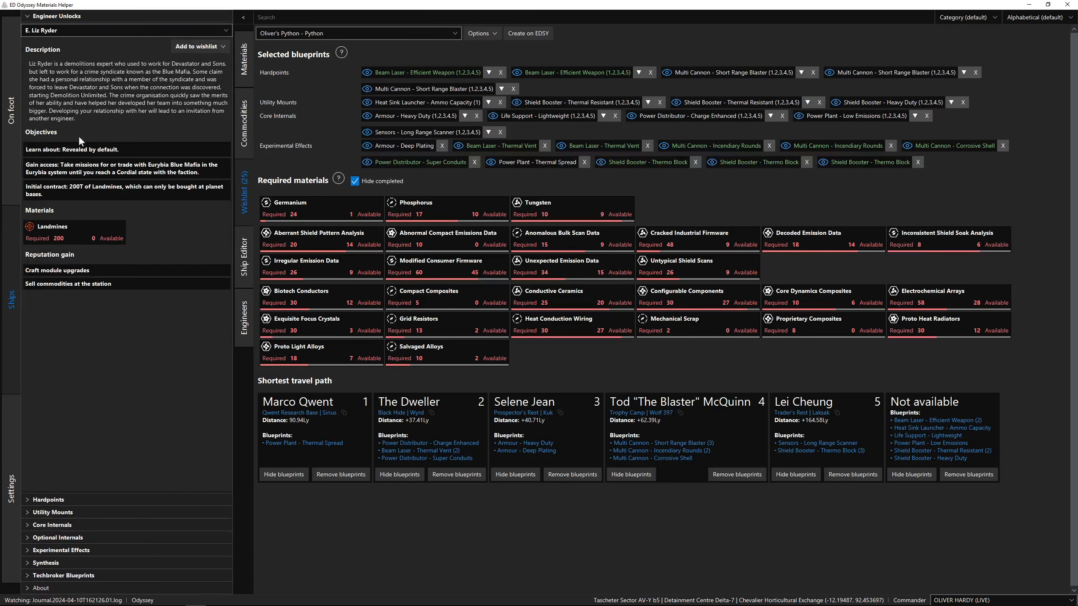
pyautogui.click(76, 27)
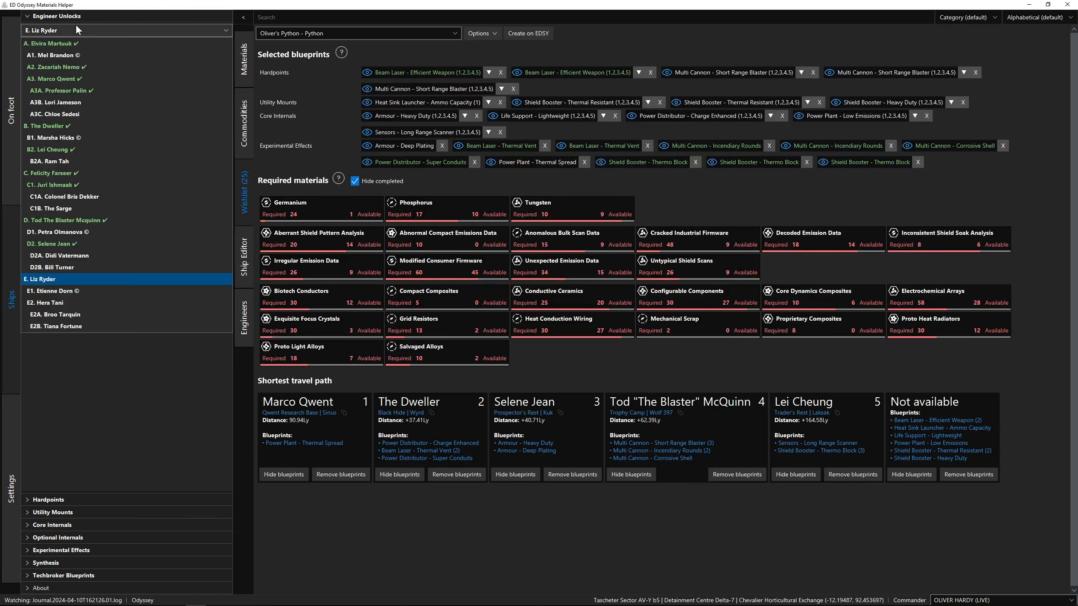
pyautogui.click(31, 280)
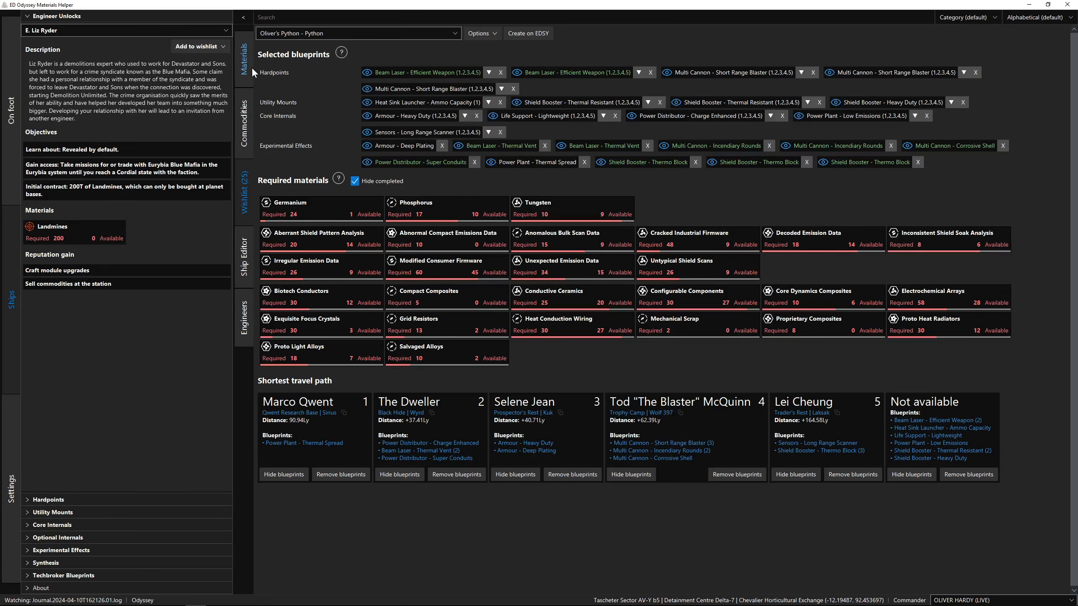
# Browse the full engineers overview for offered modules and unlock prerequisites, and return to the Python wishlist
pyautogui.click(245, 313)
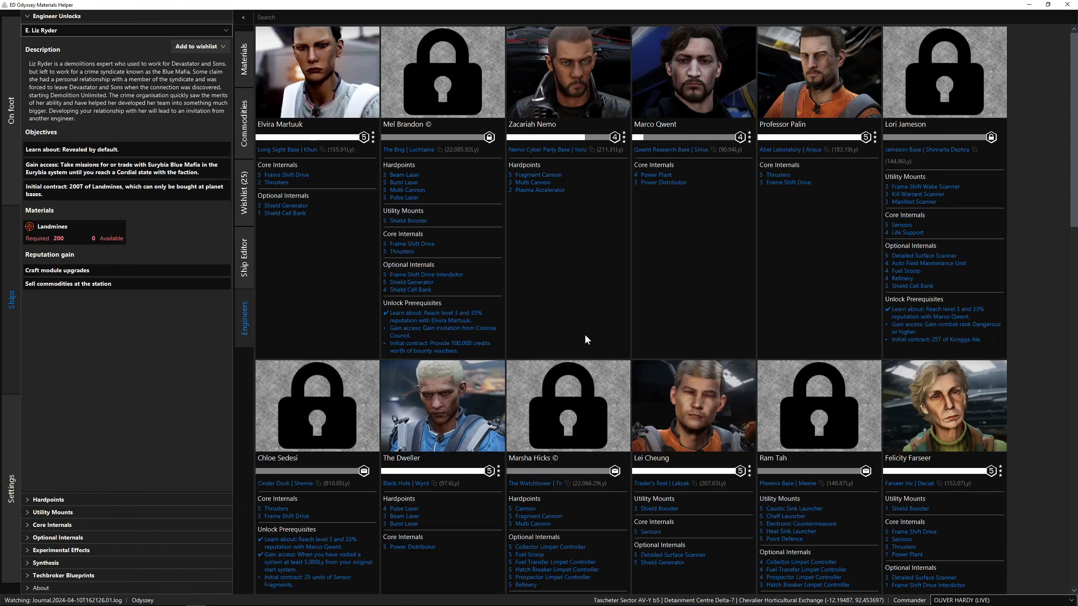
pyautogui.scroll(-10, 585, 339)
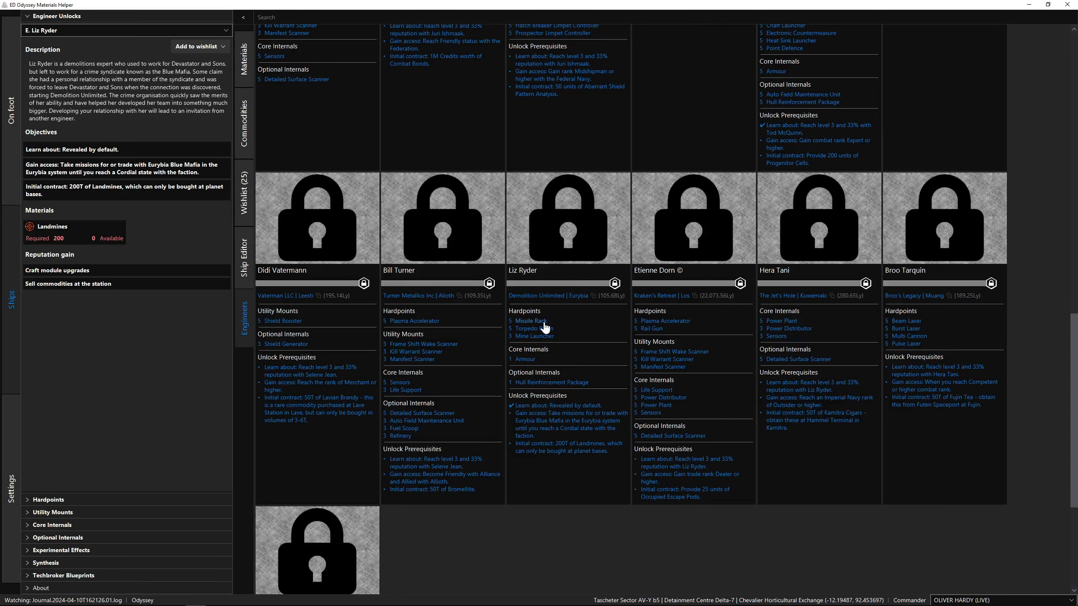
pyautogui.scroll(10, 545, 327)
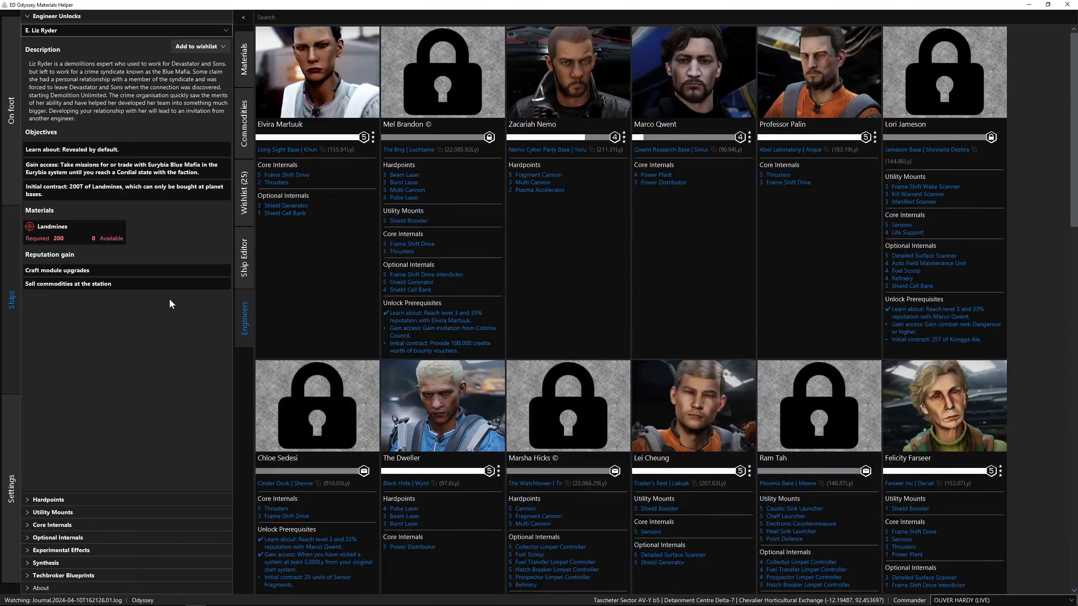
pyautogui.click(245, 203)
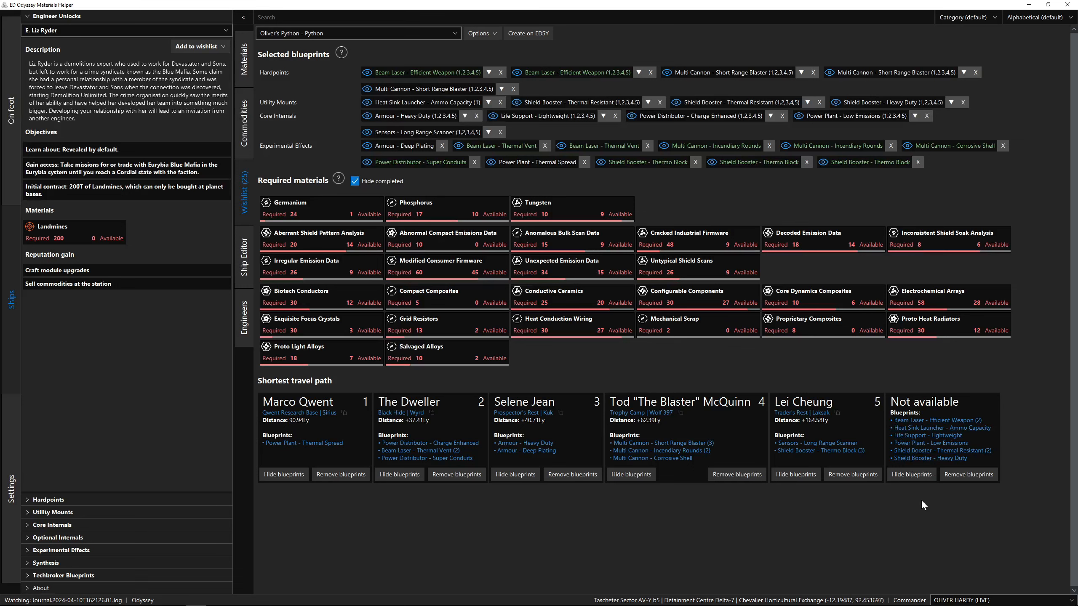
# Look up the engineers for the unavailable Shield Booster - Thermal Resistant and Beam Laser - Efficient Weapon blueprints, and find Broo Tarquin in the unlock order
pyautogui.click(924, 451)
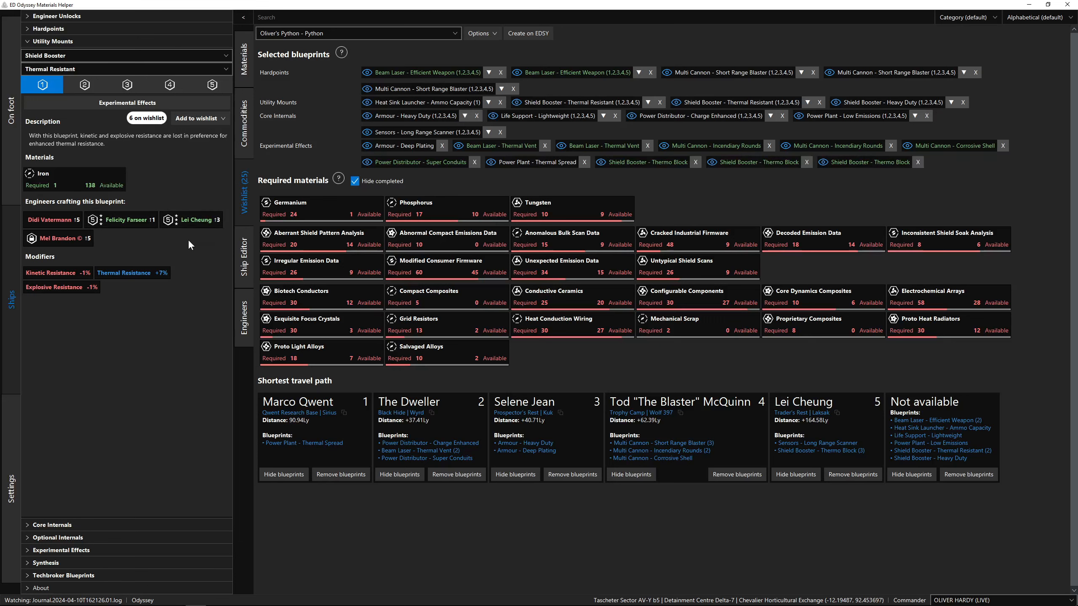
pyautogui.click(929, 420)
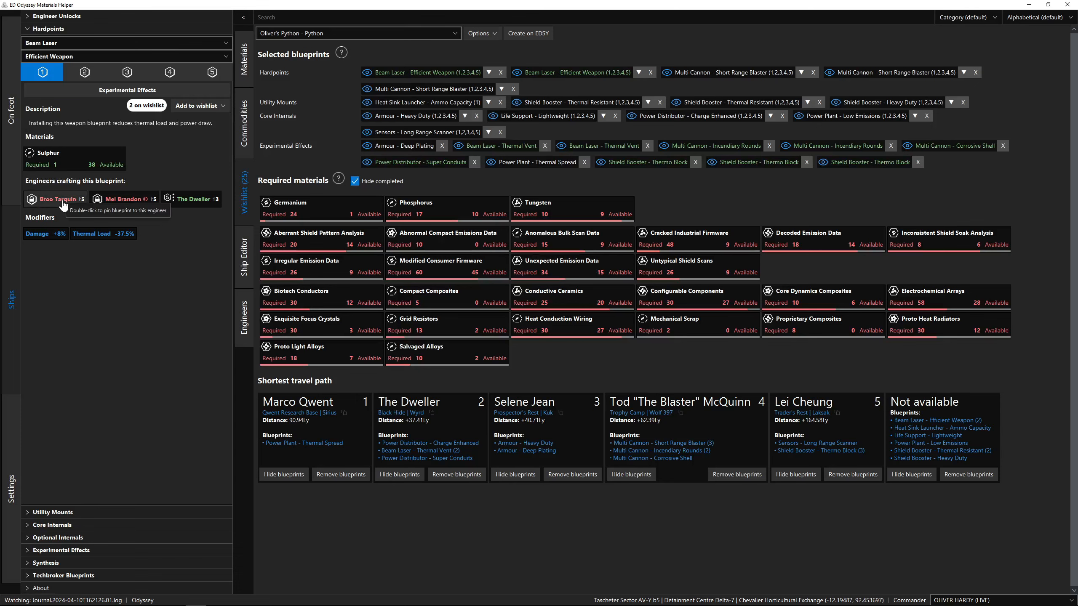
pyautogui.click(55, 16)
pyautogui.click(61, 31)
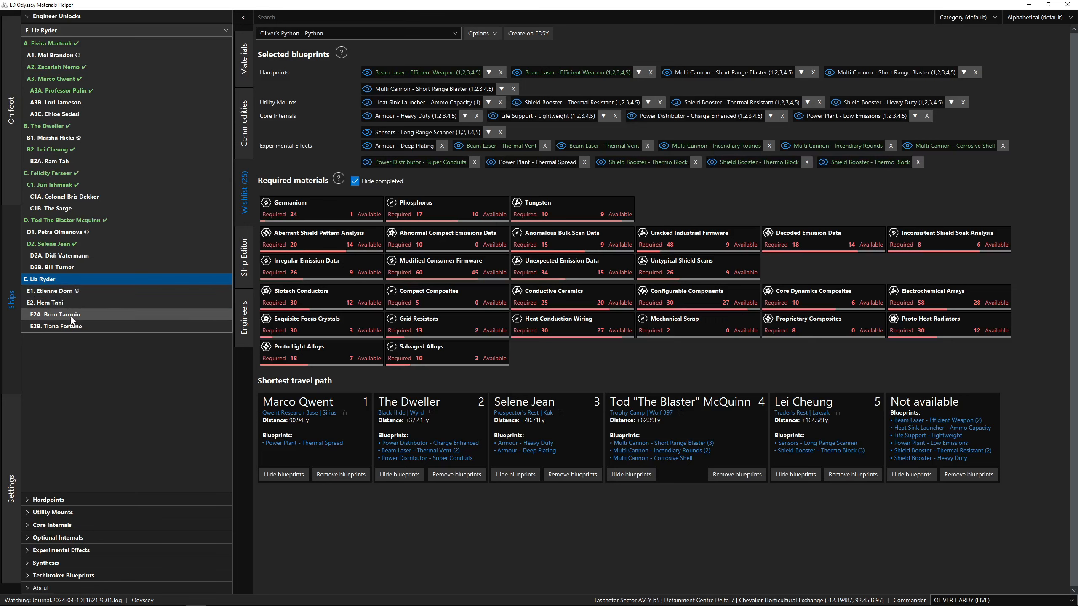
pyautogui.click(74, 373)
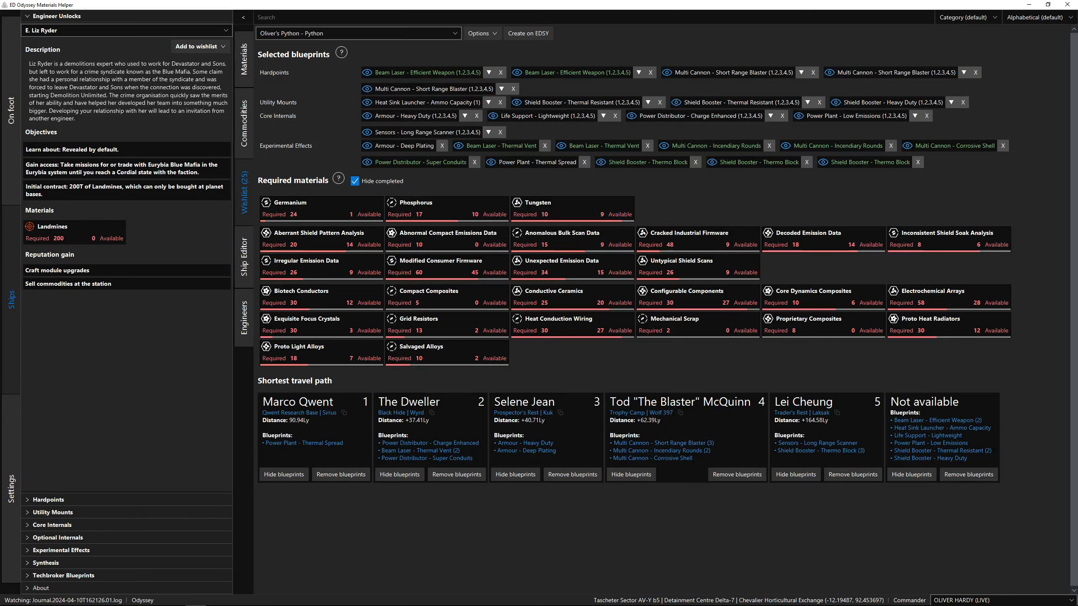
# Review the Python build in the Ship Editor and the overall materials inventory, returning to the Python wishlist after each
pyautogui.moveTo(615, 325)
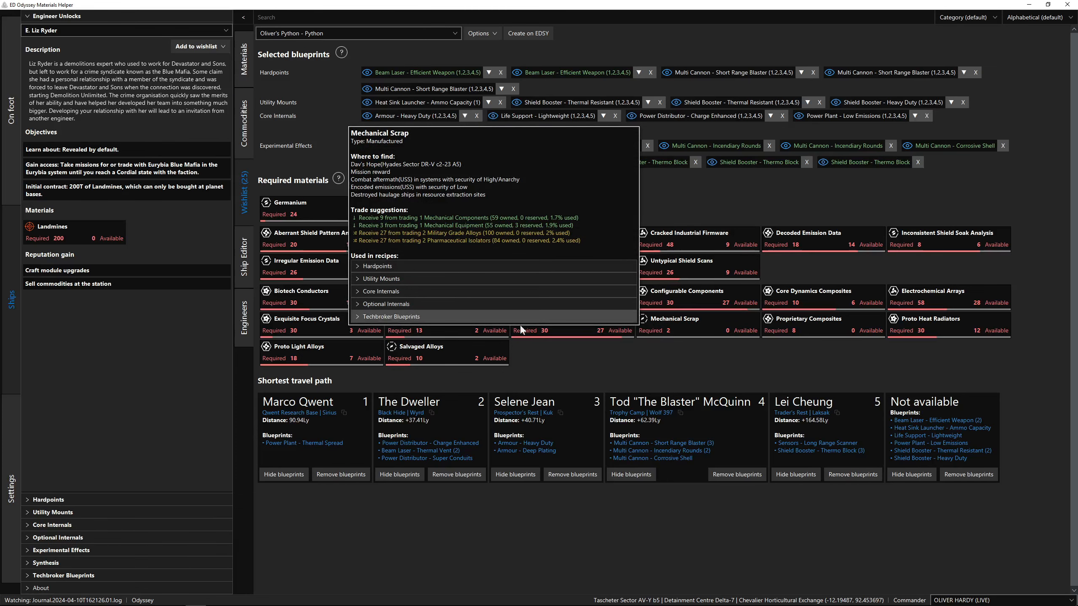
pyautogui.click(247, 251)
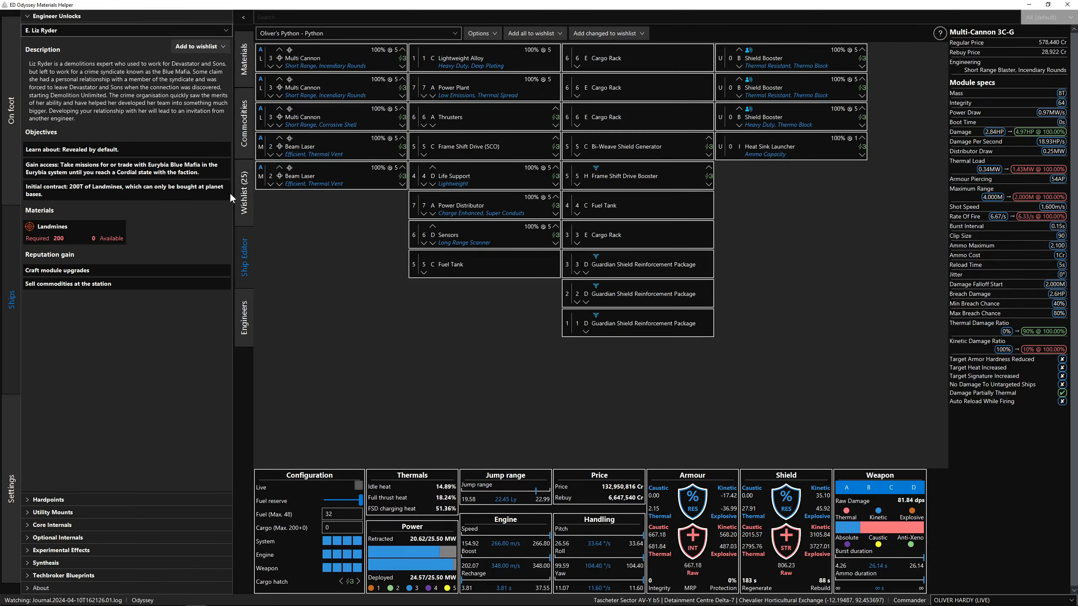
pyautogui.click(239, 202)
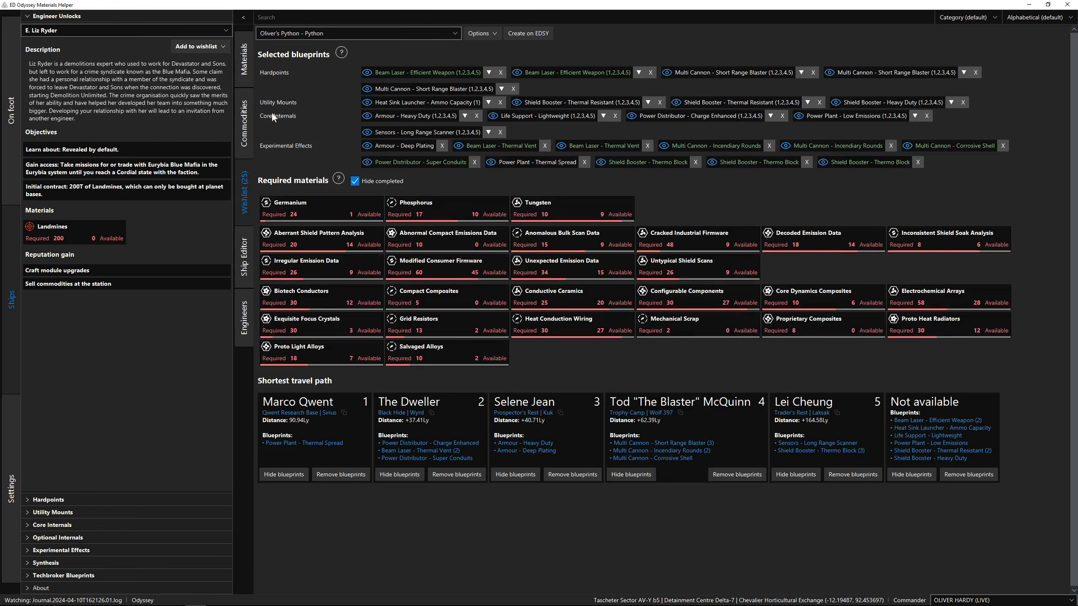
pyautogui.click(241, 69)
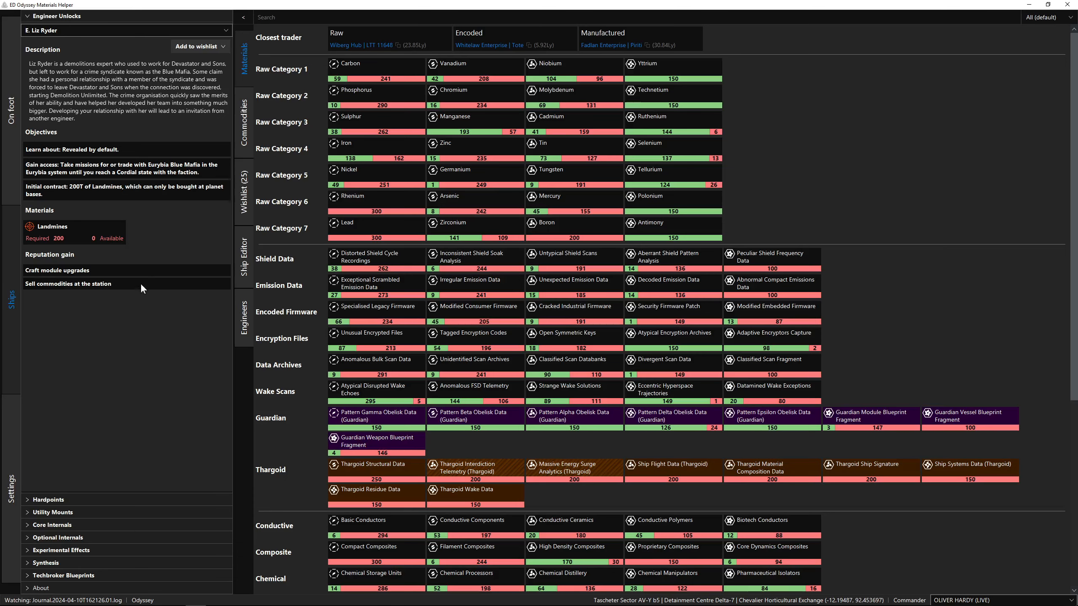
pyautogui.click(240, 220)
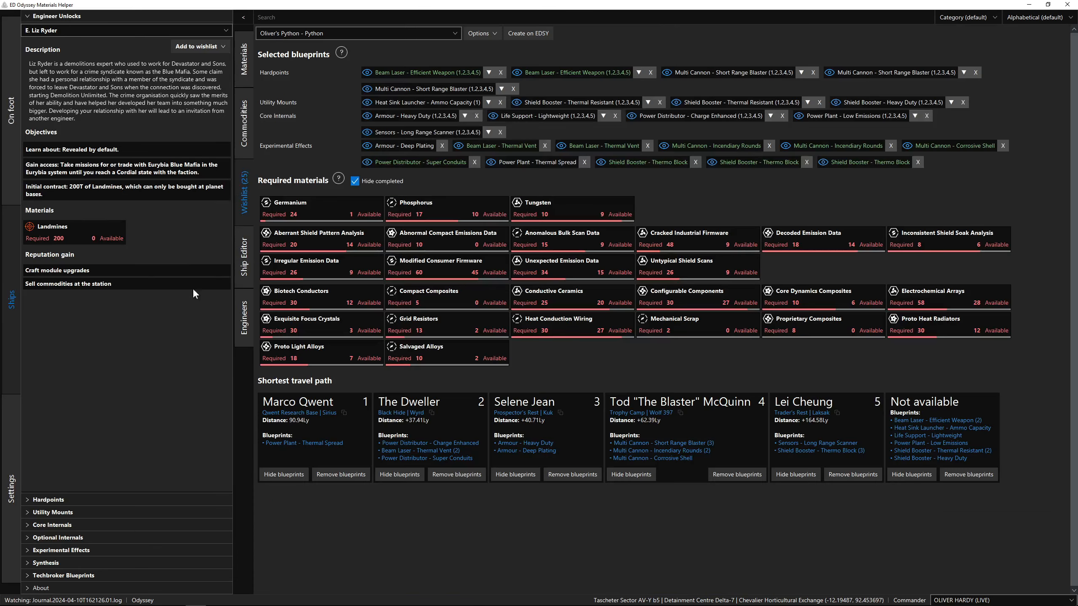